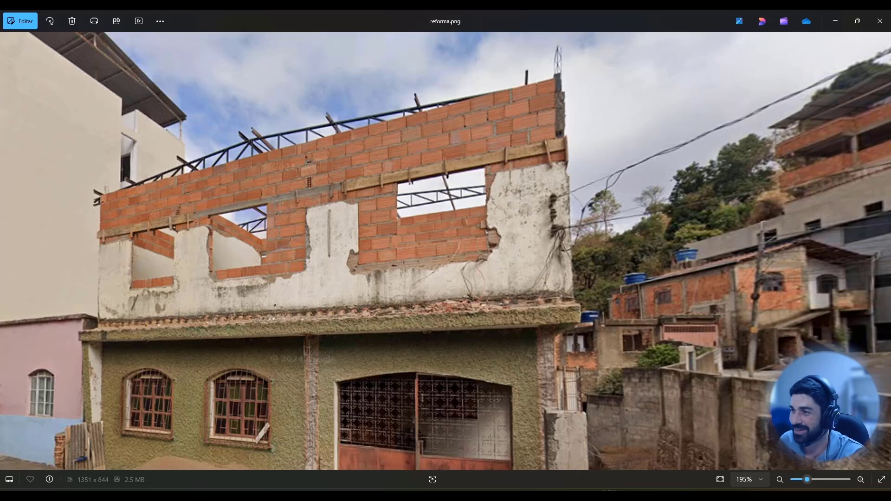
Copy the installation number from the client data spreadsheet and look it up in the Cemig Atende web app.
left_click(554, 466)
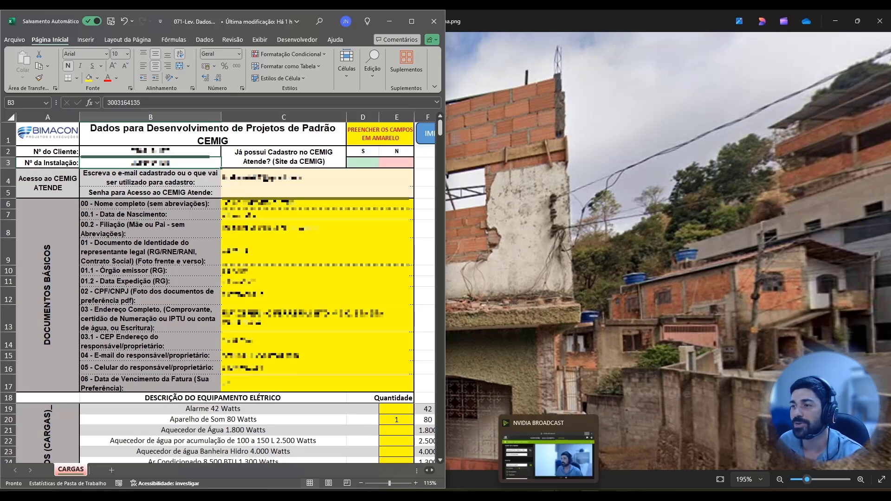
left_click(568, 495)
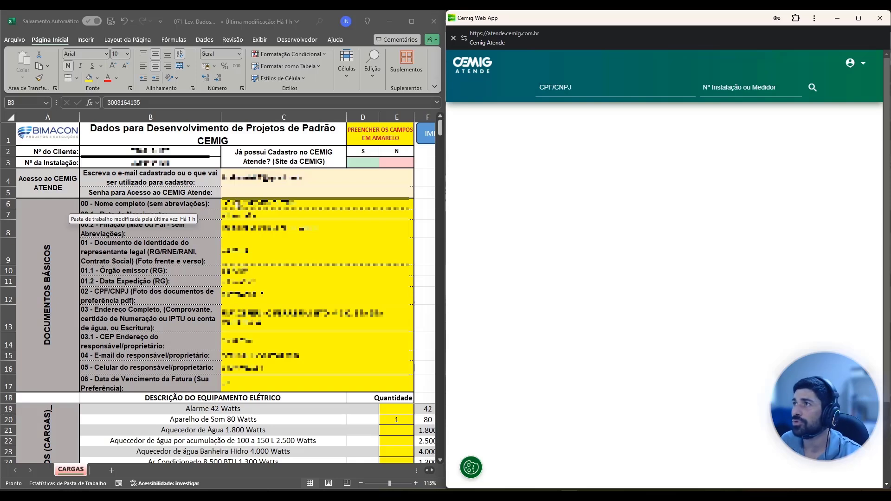
left_click(141, 163)
double_click(158, 162)
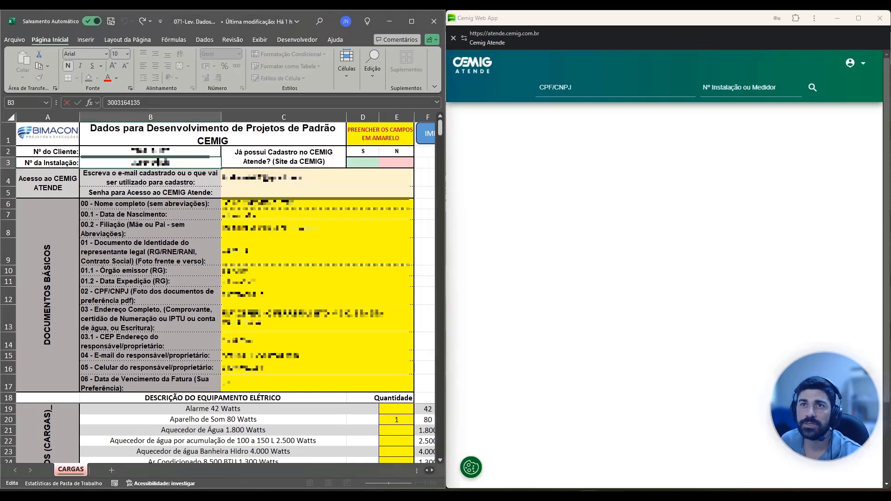
double_click(158, 162)
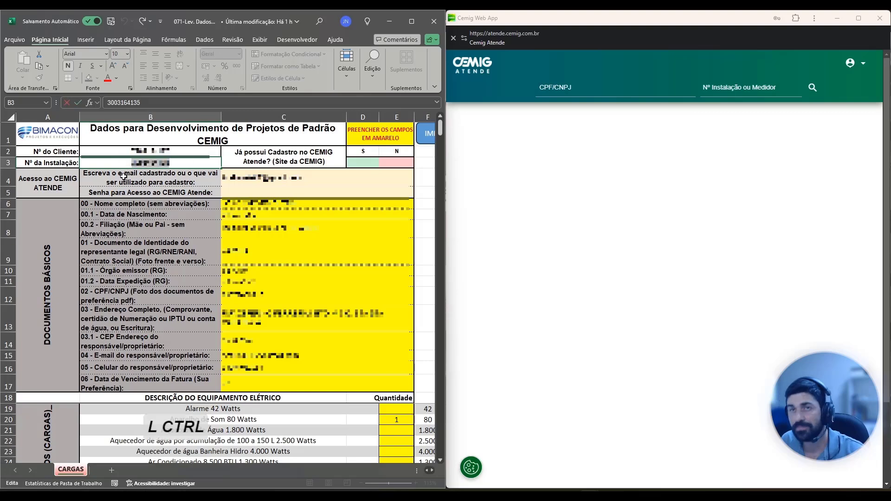
key("ctrl+c")
left_click(748, 90)
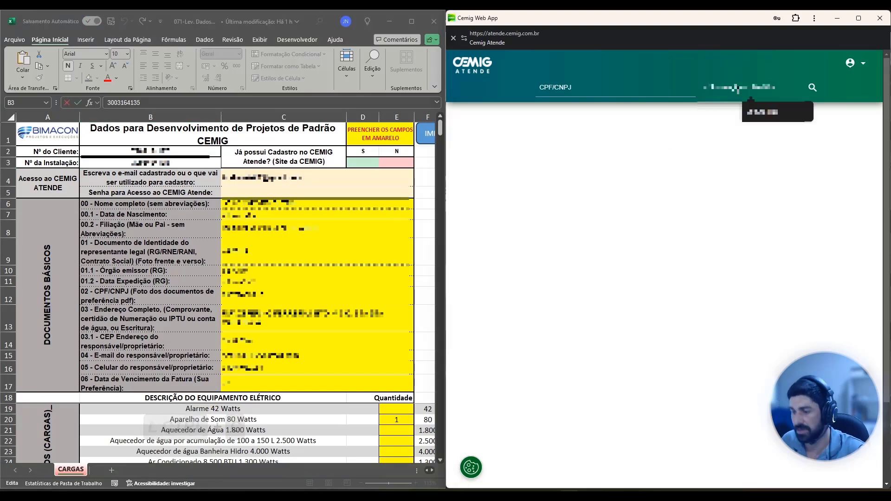
key("ctrl+v")
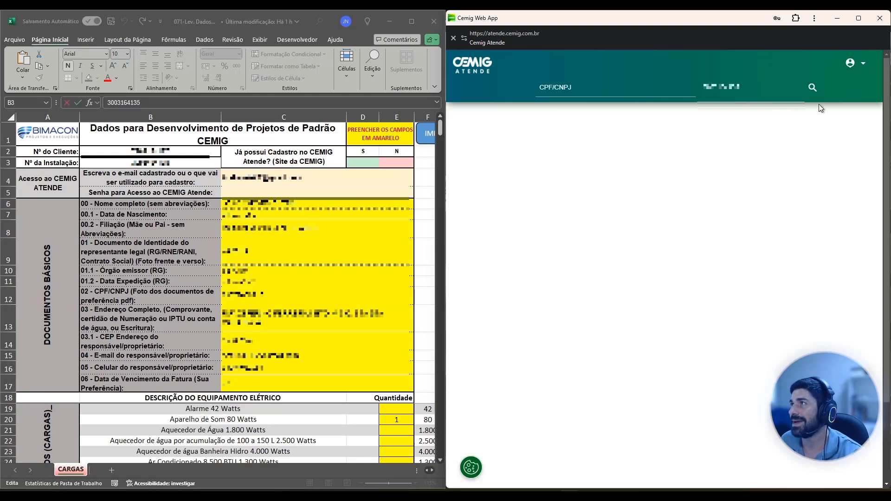
left_click(813, 89)
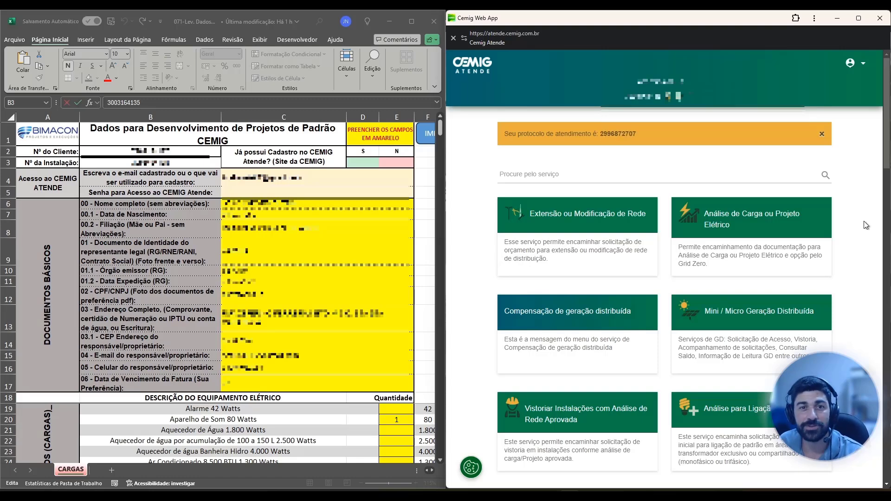
Open the "Sanar Dúvidas de Padrões e Normas Técnicas" service and maximize its window.
scroll(861, 242, "down", 5)
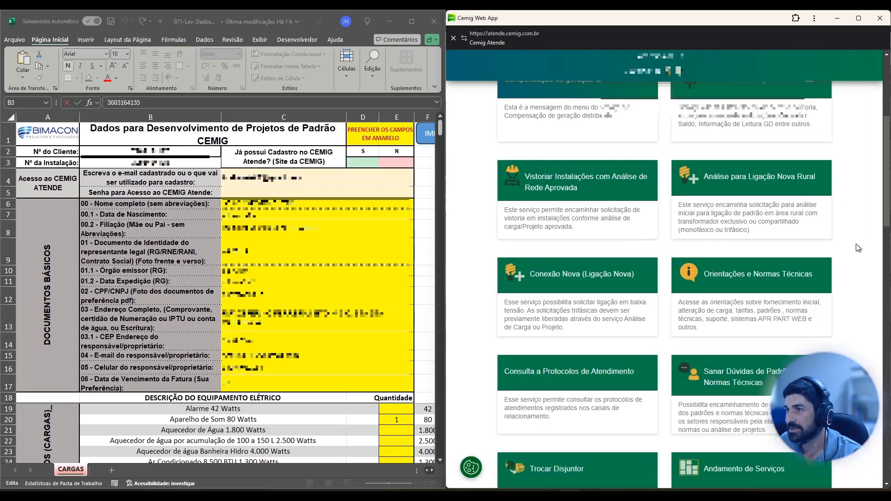
scroll(858, 249, "down", 3)
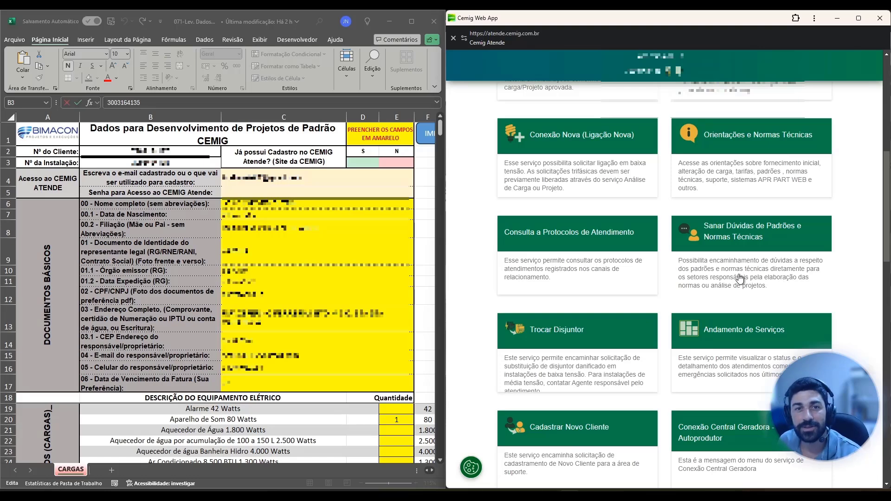
left_click(753, 247)
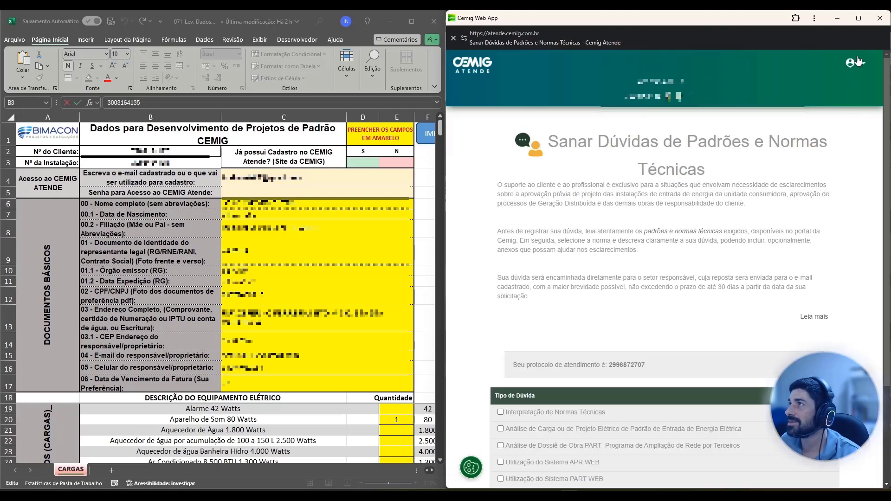
left_click(859, 17)
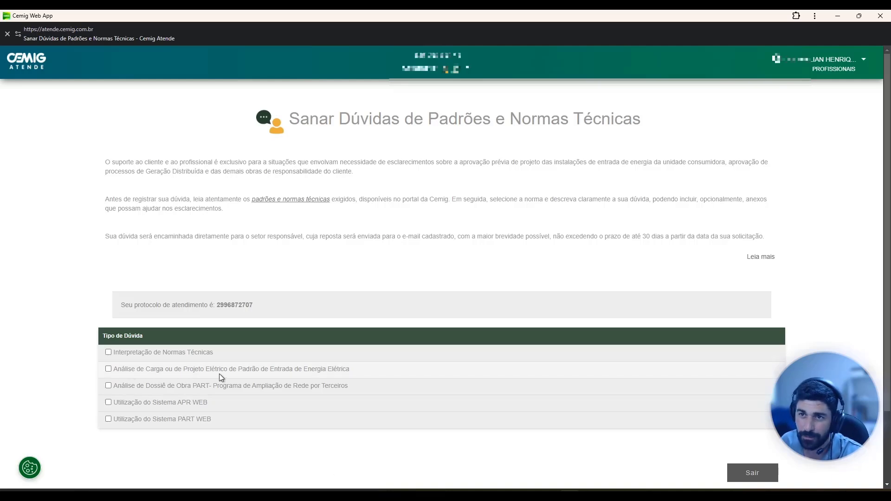
Tick "Análise de Carga ou de Projeto Elétrico de Padrão de Entrada de Energia Elétrica" and select the question "Preenchimento de formulário de análise de carga/rede".
left_click(313, 371)
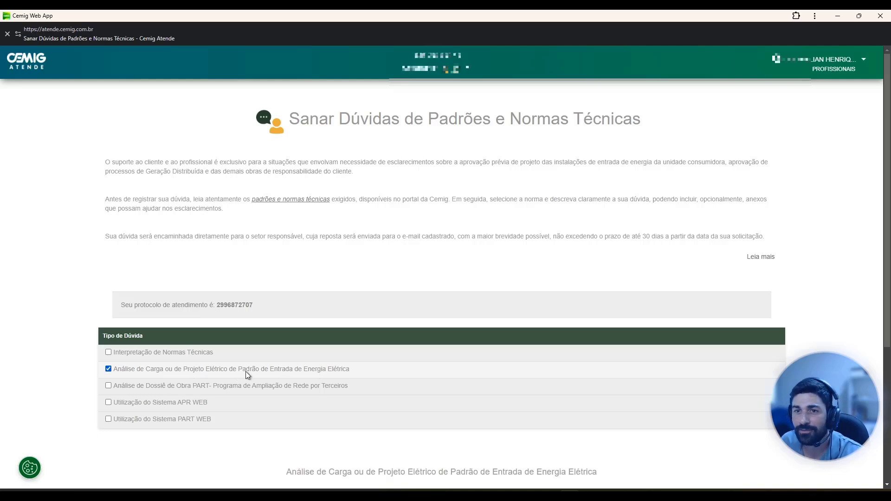
scroll(268, 441, "down", 4)
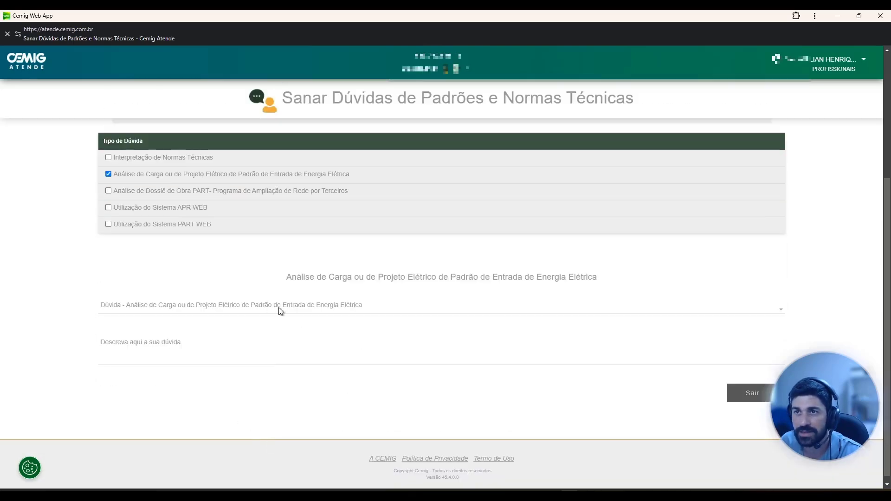
left_click(184, 306)
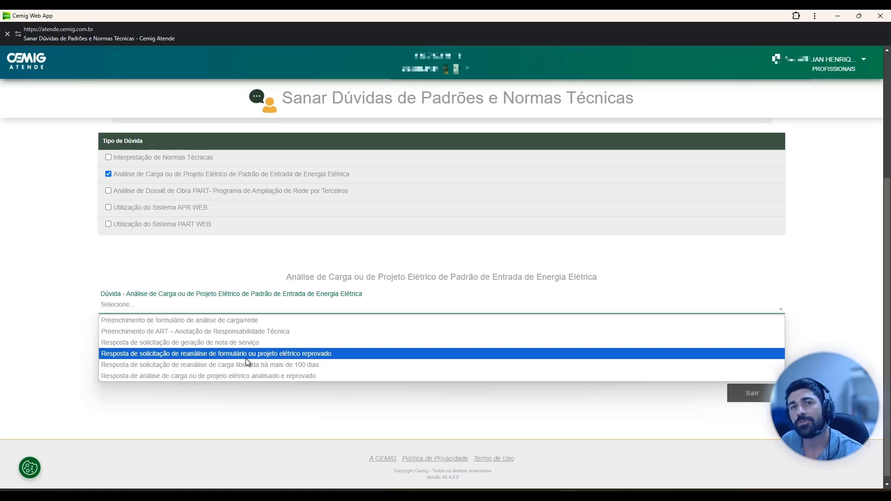
left_click(204, 321)
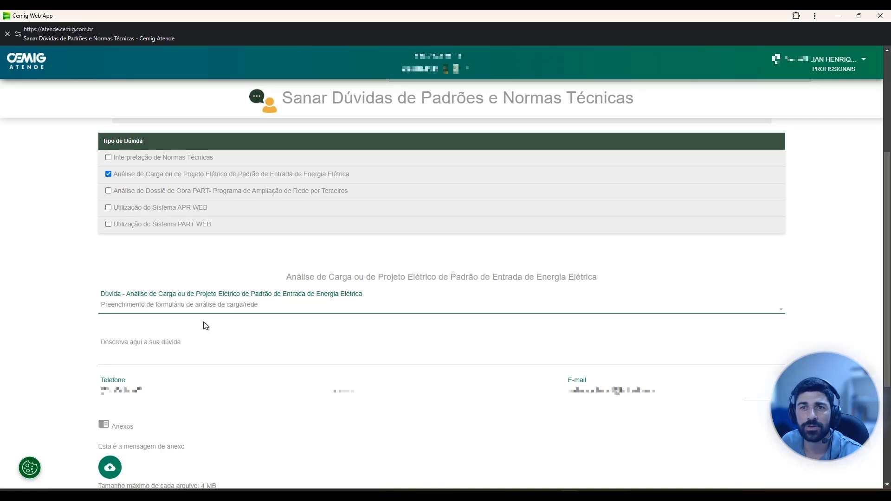
Write in the question description: "Olá, venho por meio deste solicitar a relação de unidades consumidoras para o seguinte endereço:".
left_click(178, 342)
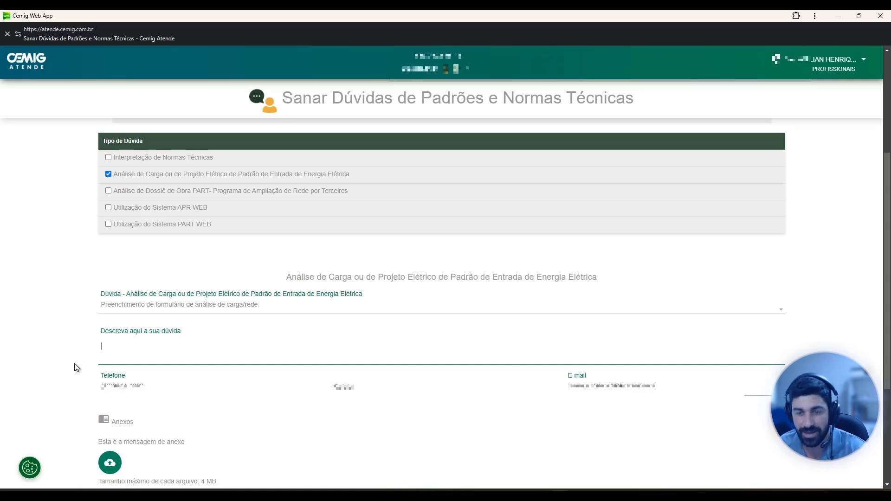
type("Olá")
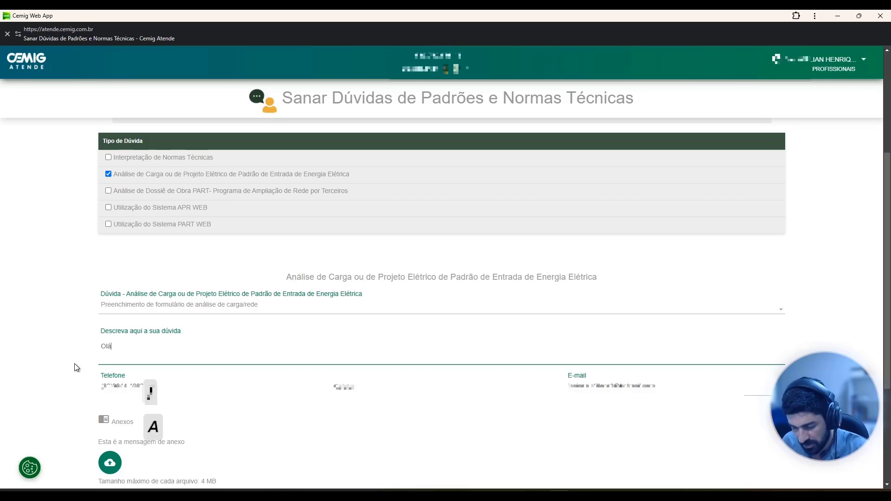
type(", venho por m")
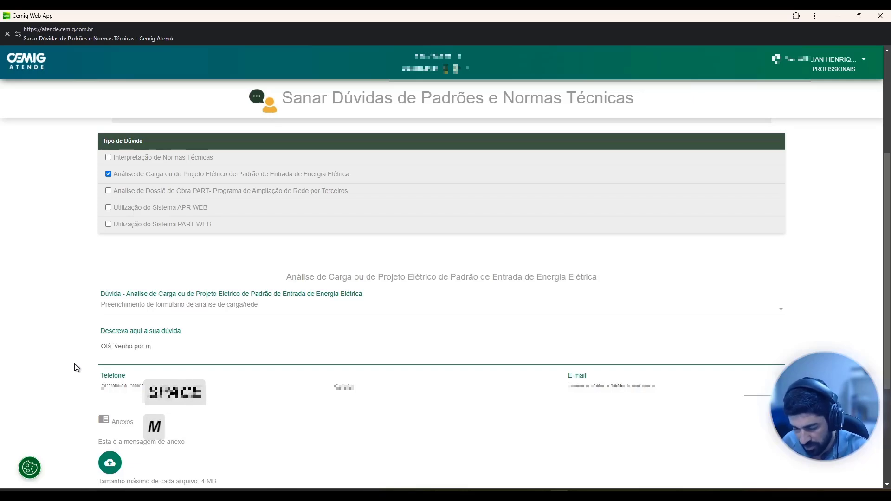
type("eio deste ")
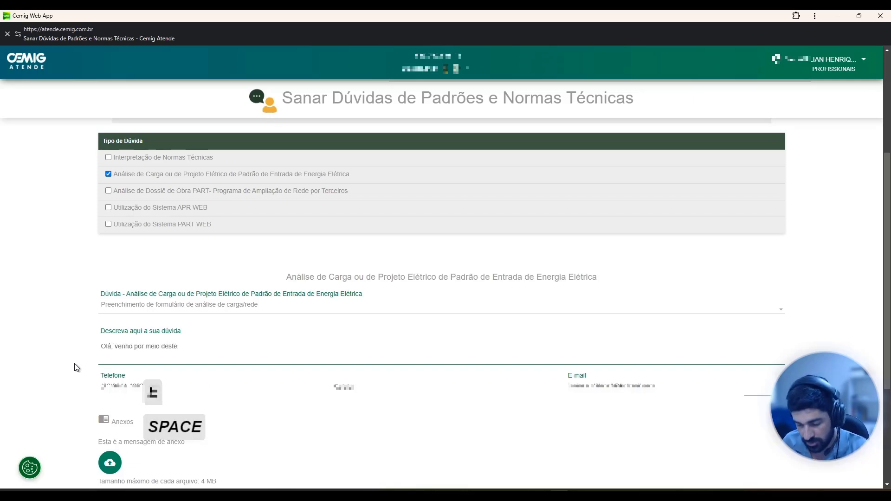
type("colicita")
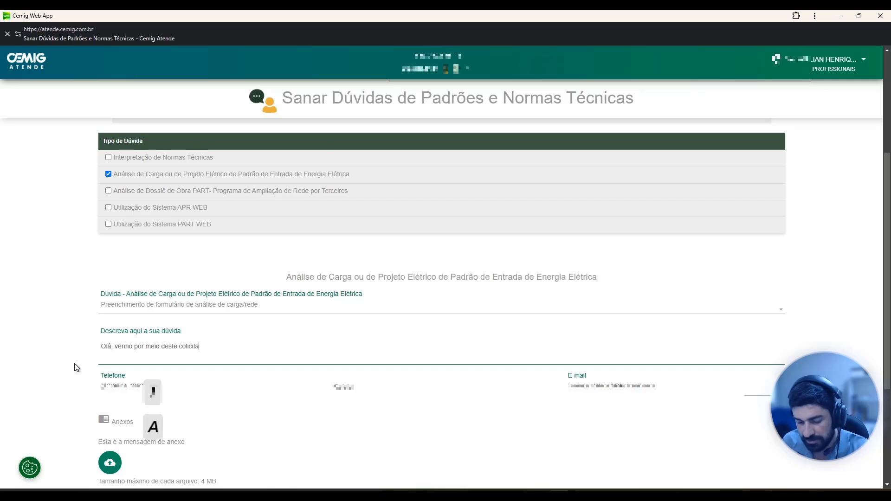
type("r a relação ")
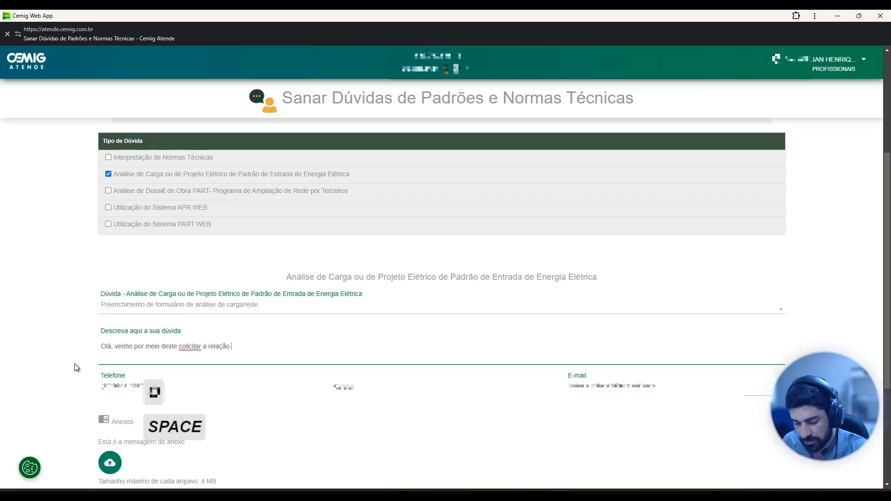
type("de unidades c")
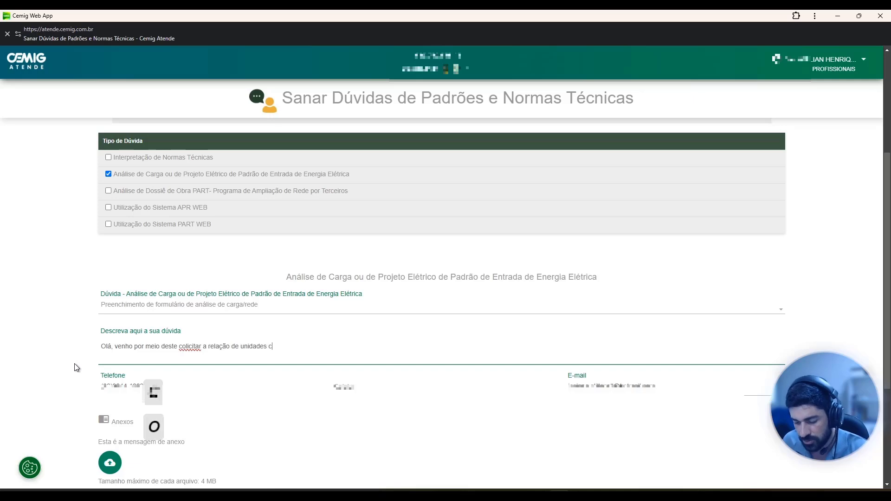
type("onsumidoras ")
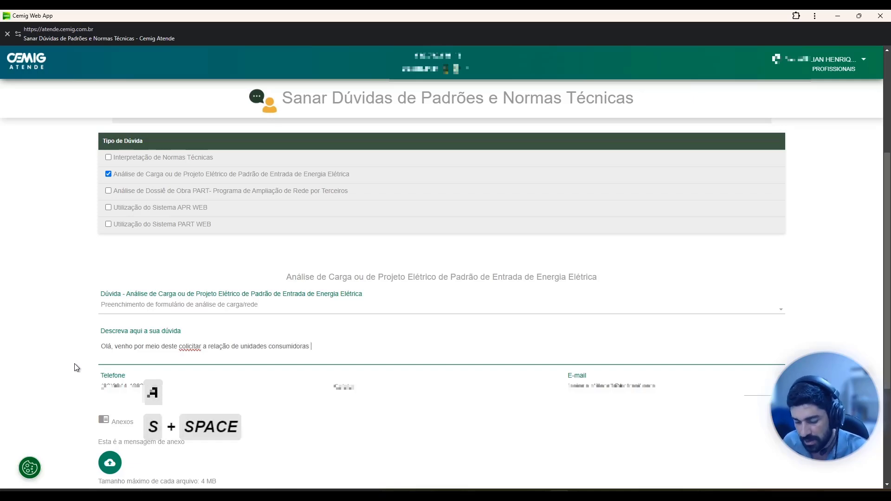
type("para o segu")
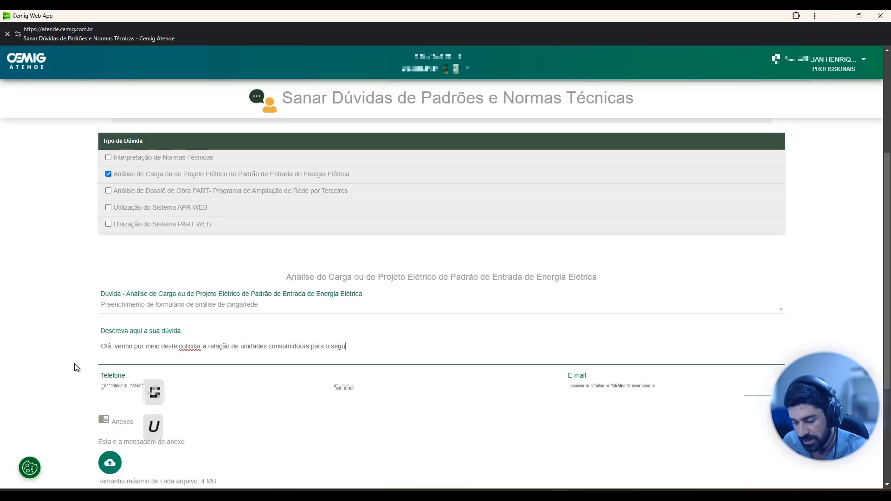
type("inte endereço:")
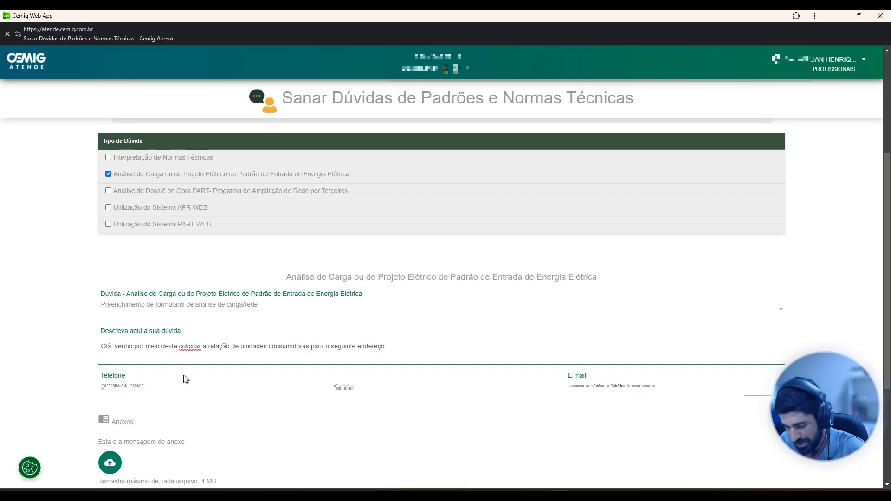
key("BackSpace")
type("s")
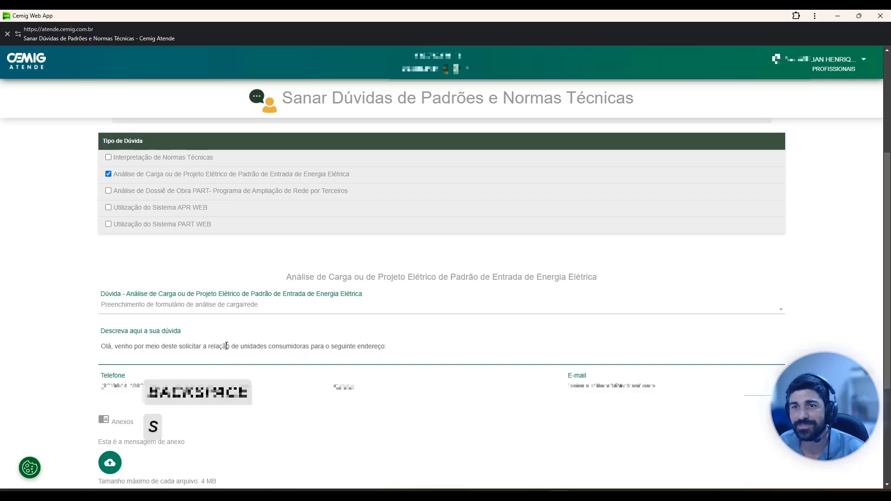
Copy the client's full address from the spreadsheet and paste it at the end of the question description.
left_click(417, 347)
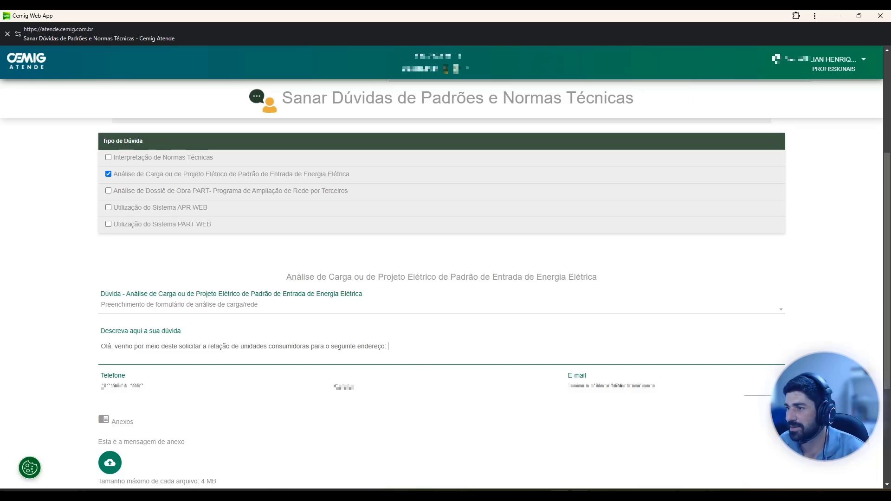
left_click(534, 453)
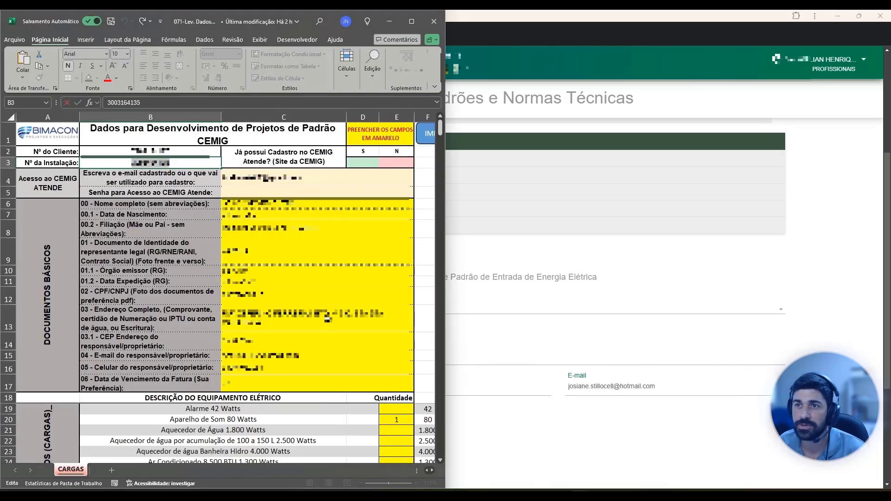
left_click(301, 325)
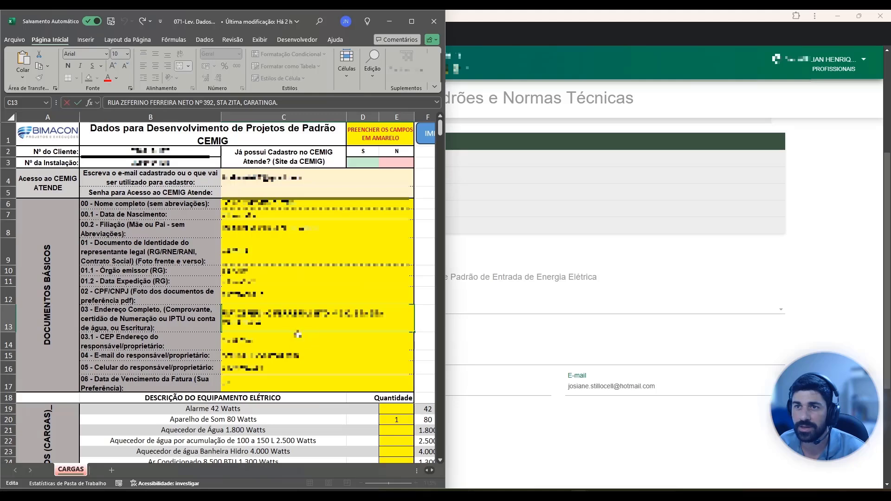
left_click_drag(272, 325, 202, 312)
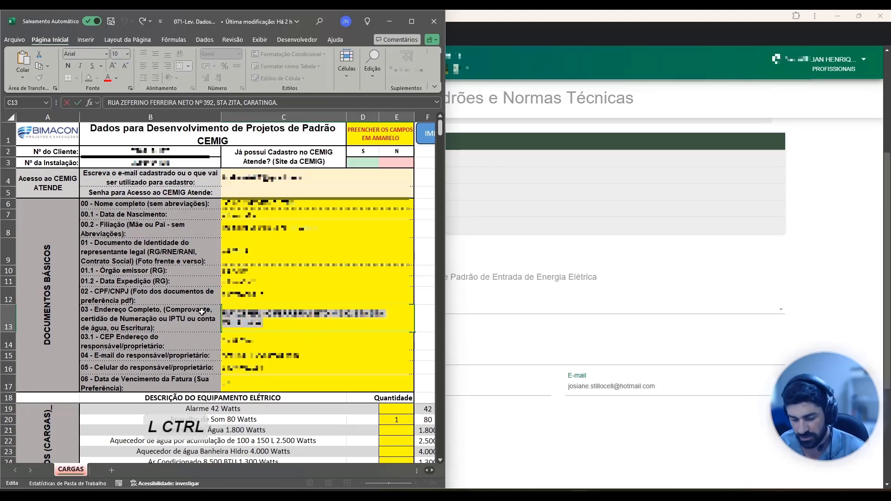
key("ctrl+c")
left_click(487, 338)
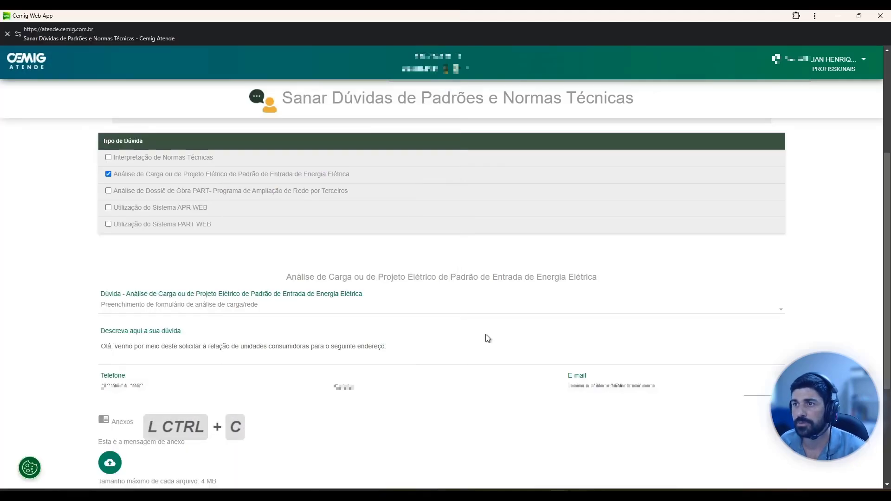
left_click(461, 351)
key("ctrl+v")
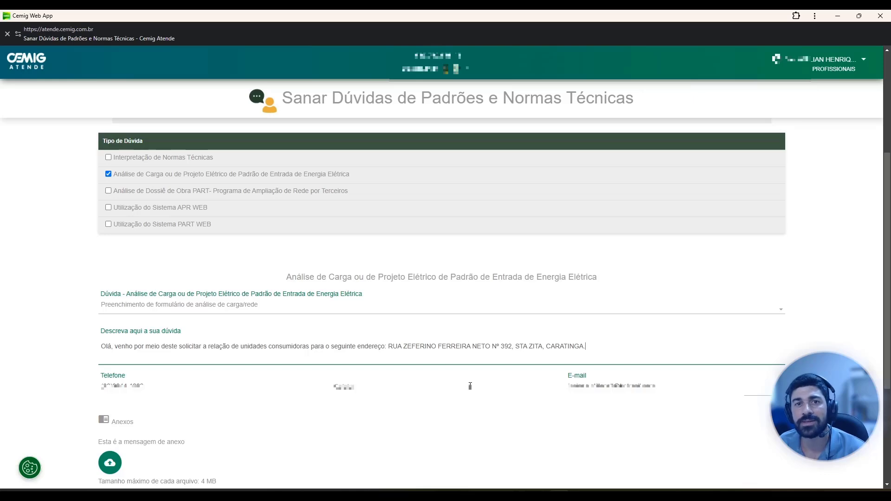
Add to the question description: "Esta solicitação é devido uma reforma e ampliação da edificação existente exigindo uma análise de cargas.".
key("alt+Tab")
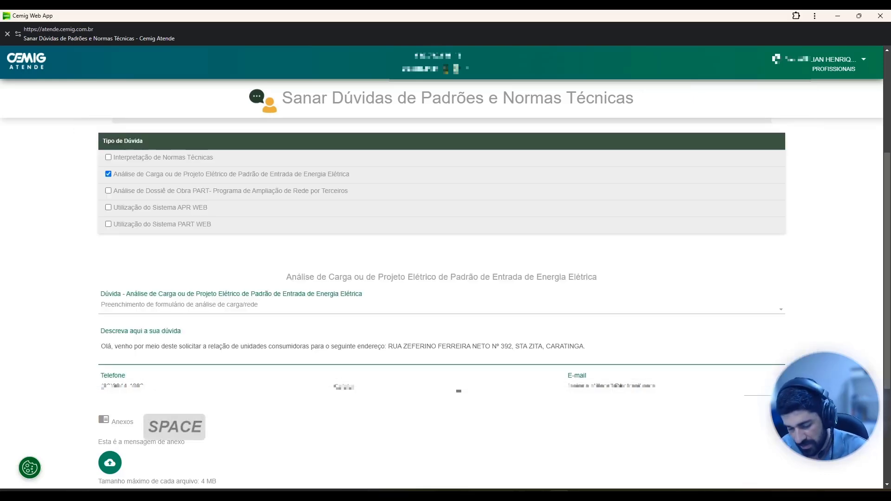
type("Esta solicitaç")
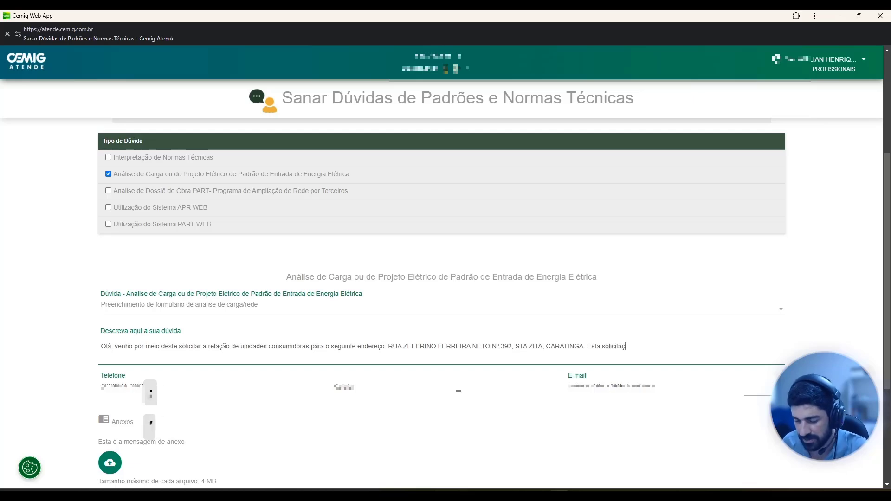
type("ão é dev")
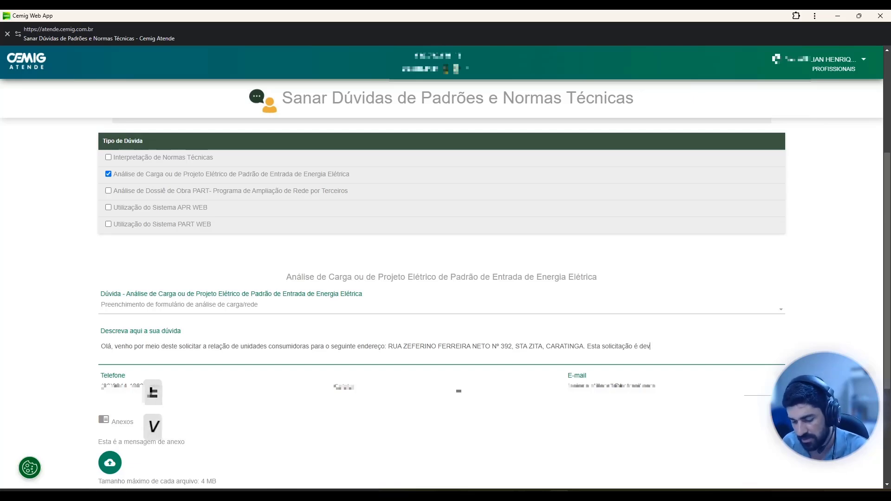
type("ido uma reform")
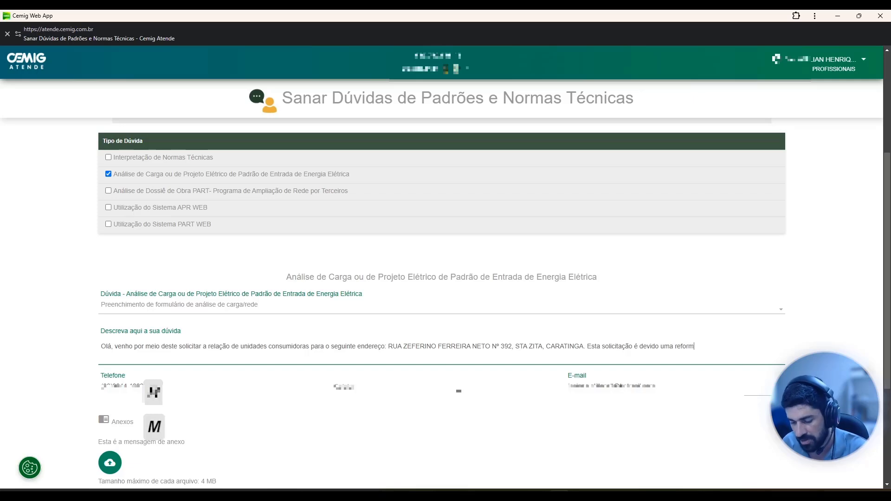
type("a e ")
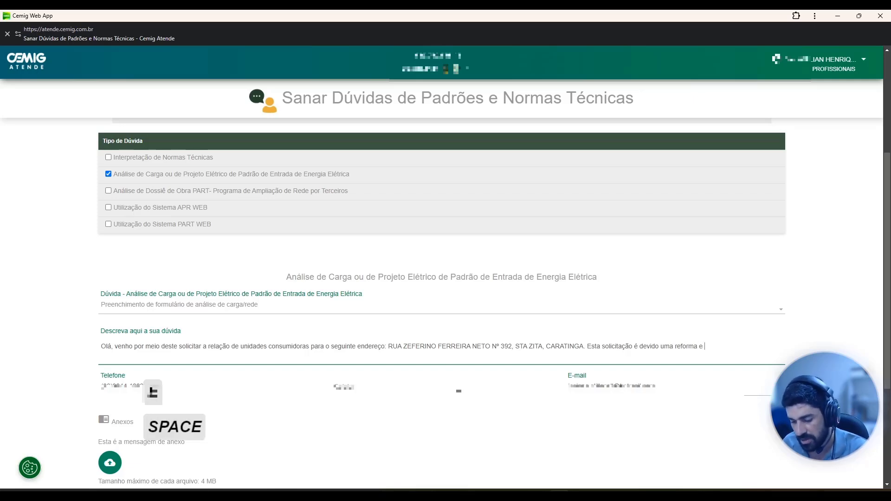
type("ampliaçã")
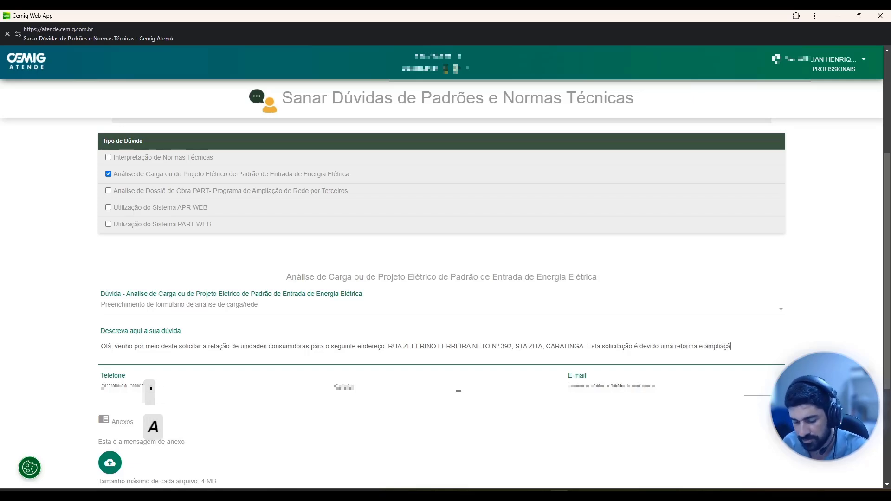
type("o da edifi")
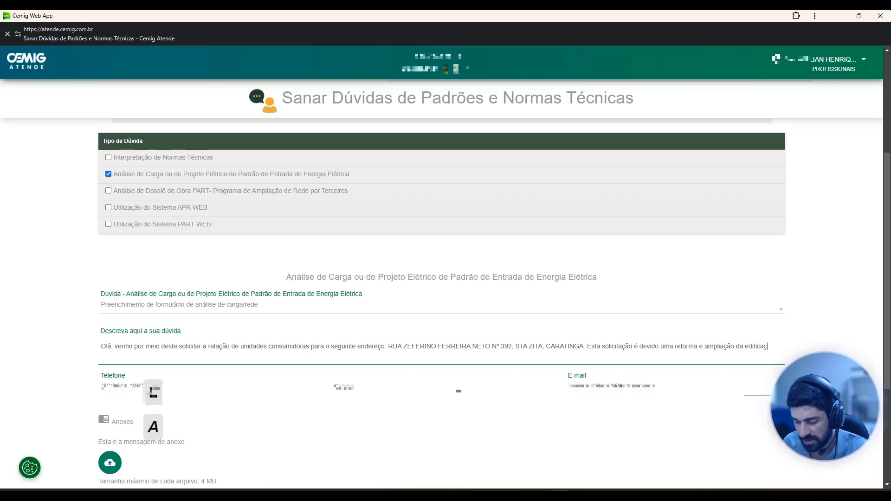
type("cação excistente ")
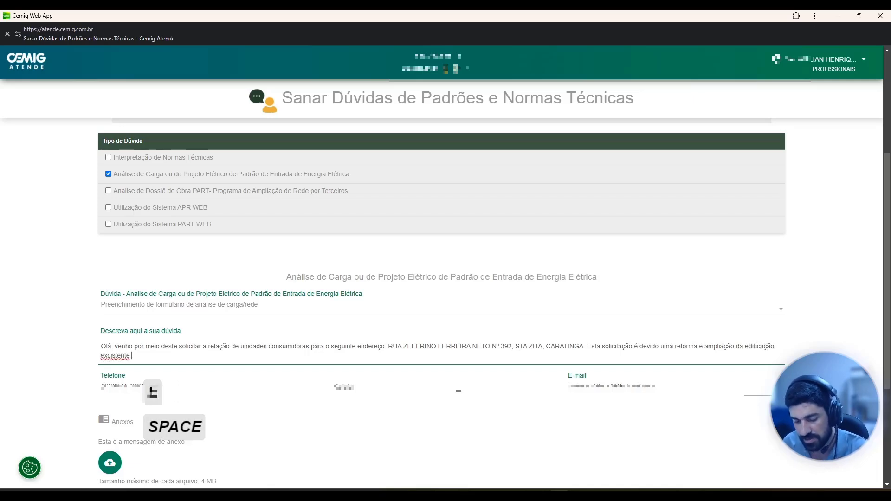
type("exigindo ")
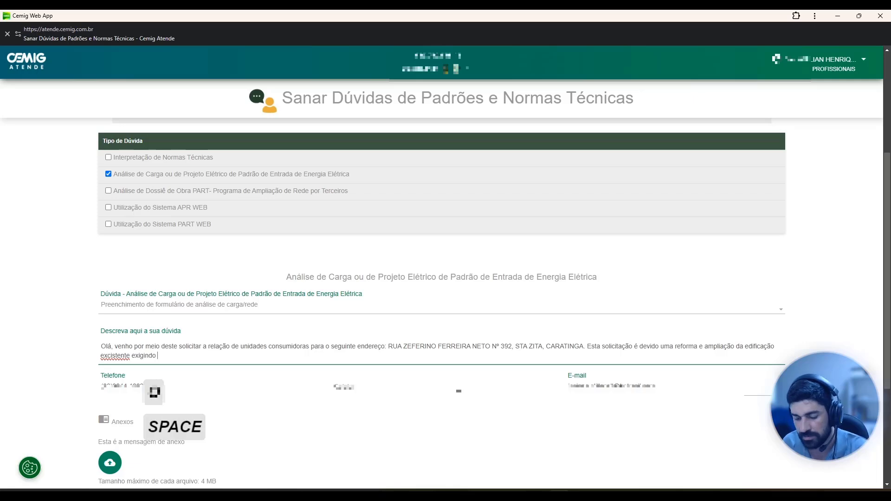
type("uma aná")
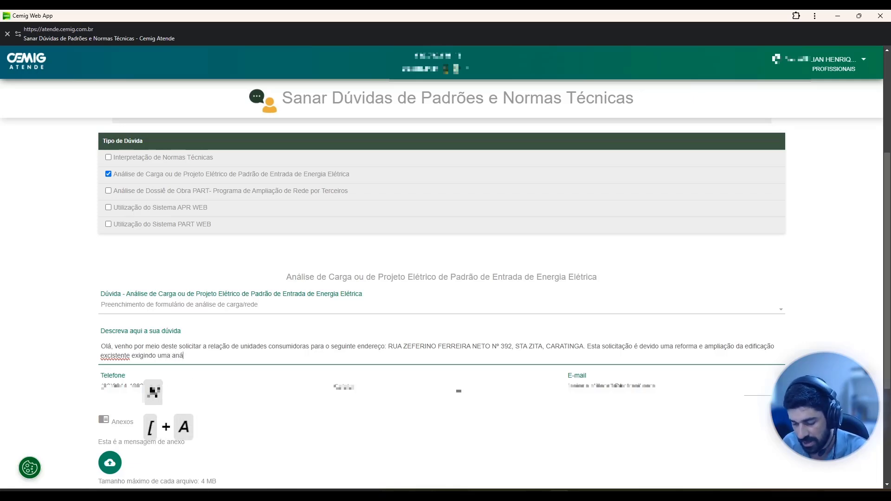
type("lise de cargas")
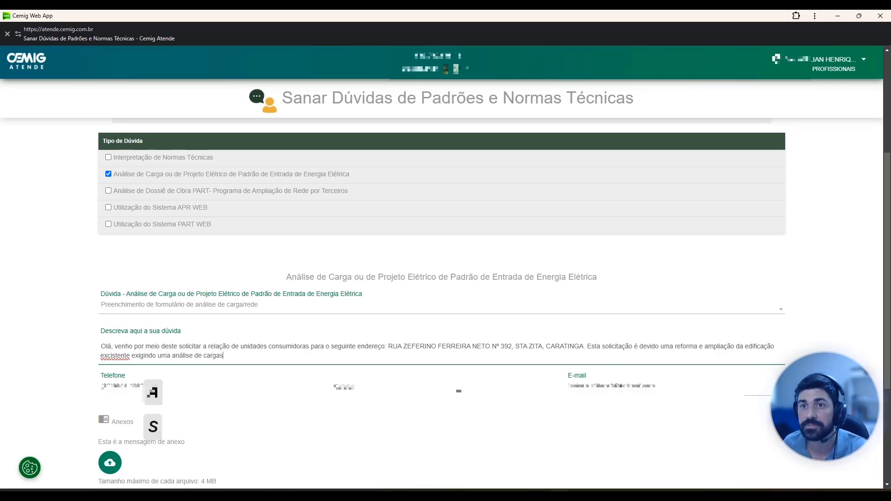
key("BackSpace")
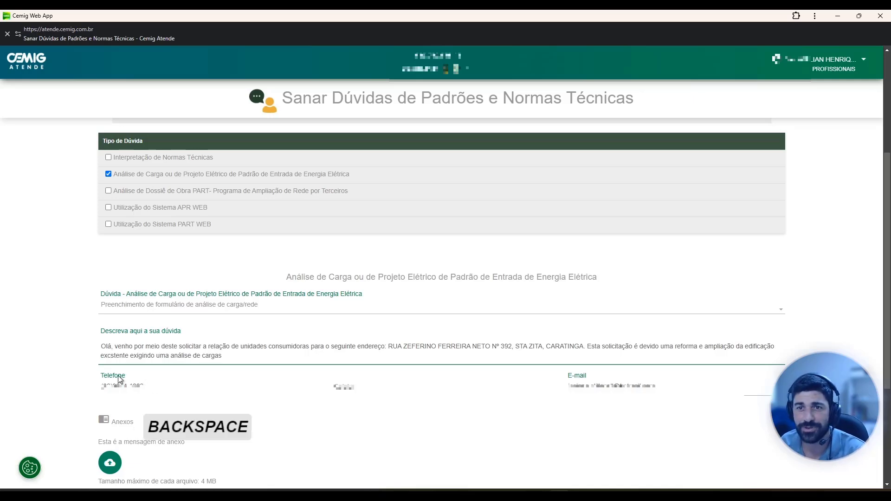
key("BackSpace")
type("i")
left_click(233, 360)
type(". ")
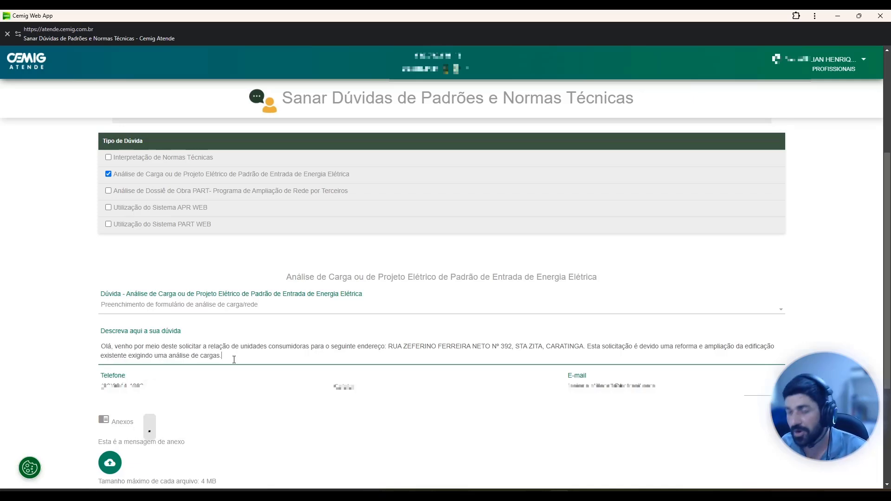
type("Desdx")
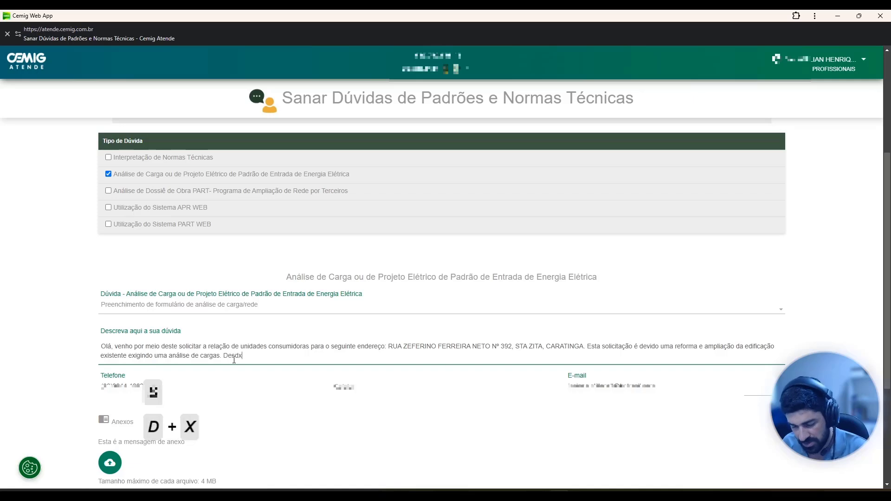
type("e já agradeço")
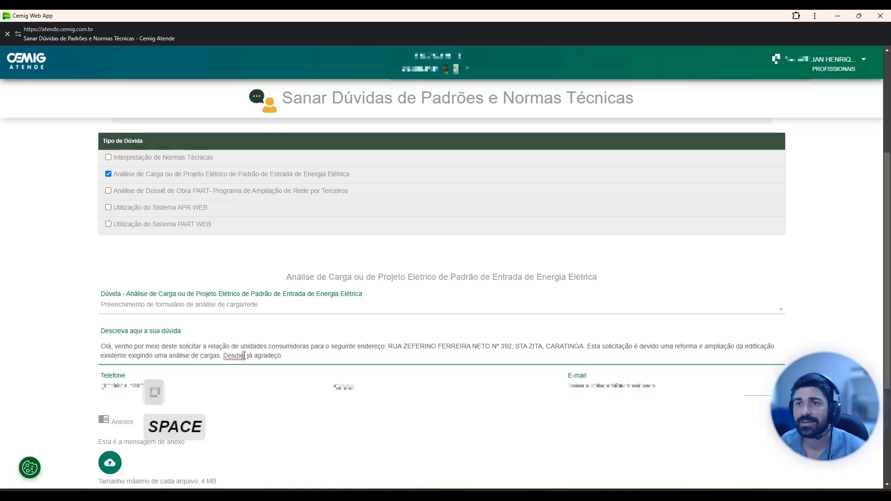
End the question description with the closing words "Desde já agradeço".
key("BackSpace")
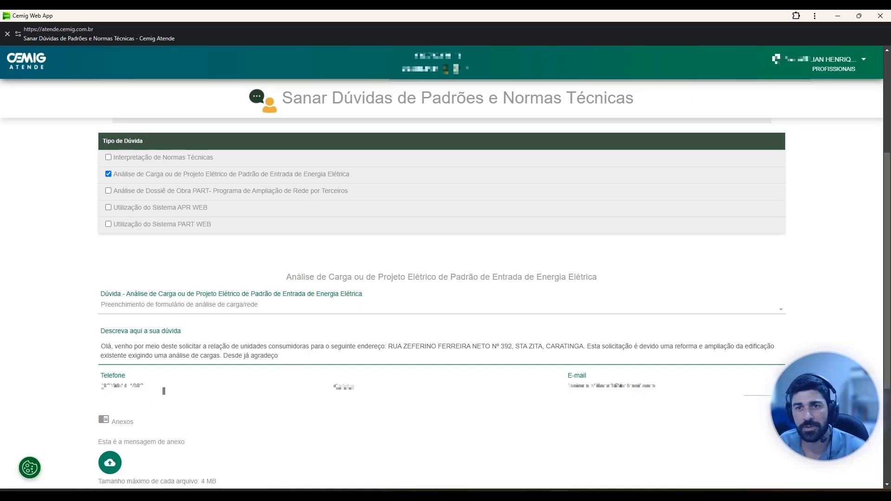
Fill in the contact's mobile number and e-mail from the saved autofill suggestions.
left_click(369, 390)
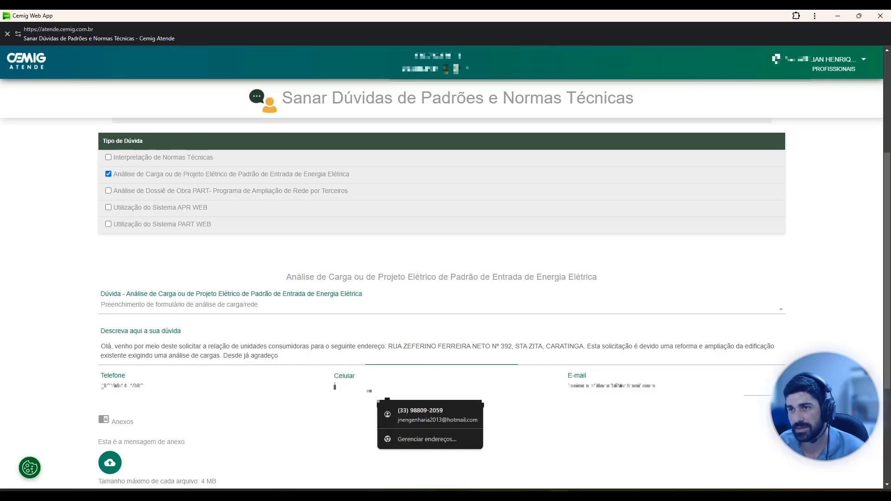
left_click(421, 409)
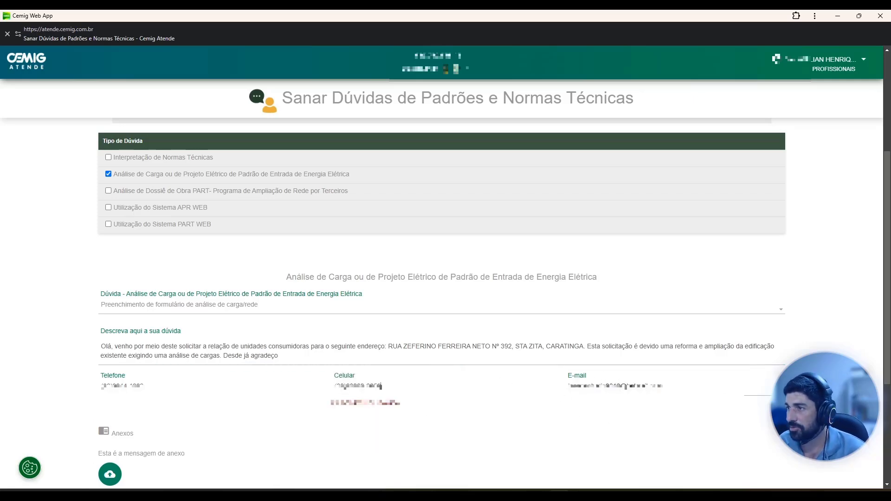
left_click(603, 381)
left_click(625, 423)
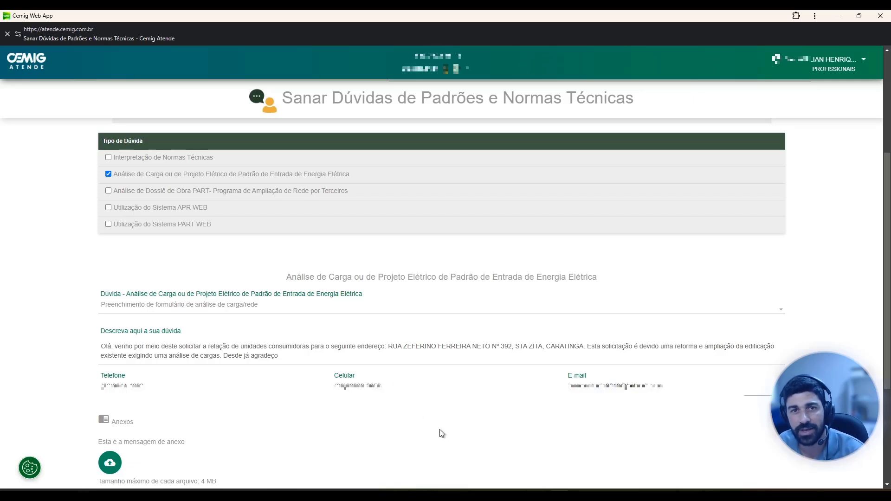
Tick the declaration about the required documentation and truthful information, and confirm sending the technical question.
scroll(150, 433, "down", 1)
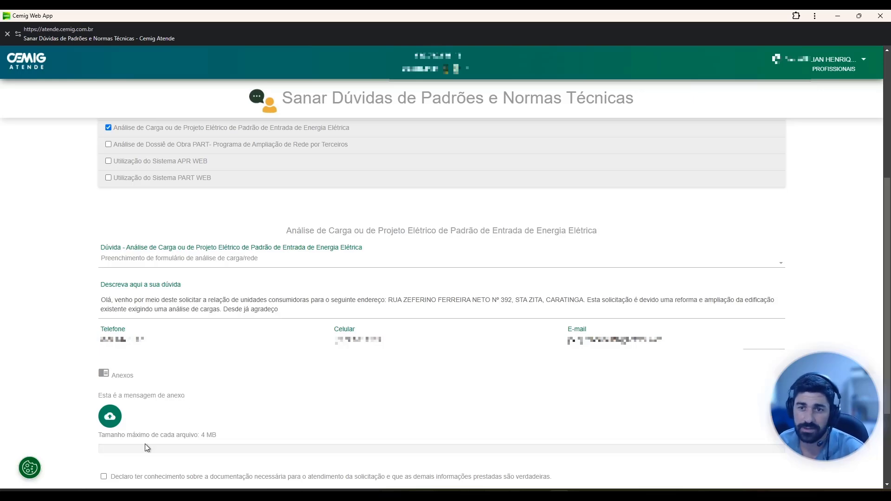
scroll(165, 418, "down", 3)
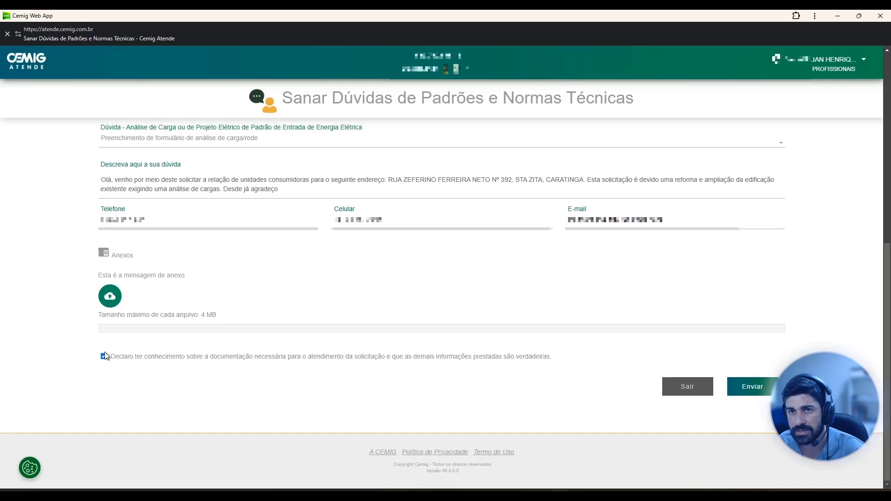
left_click(104, 352)
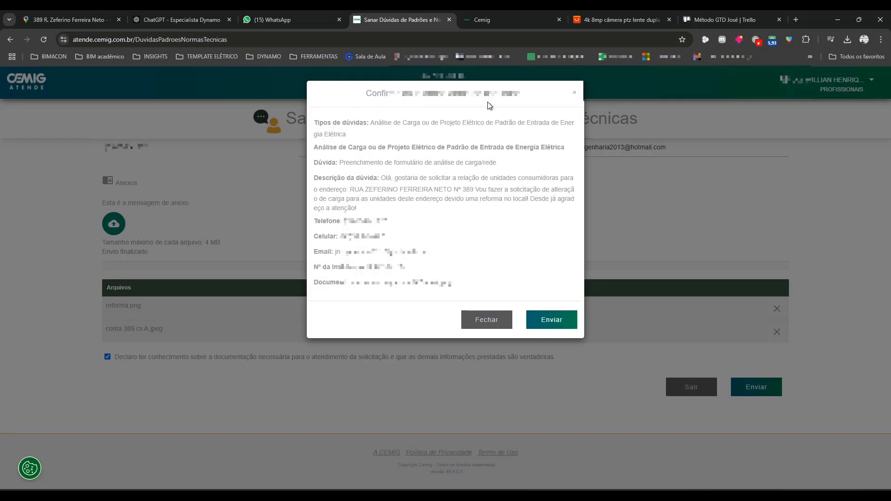
left_click(557, 324)
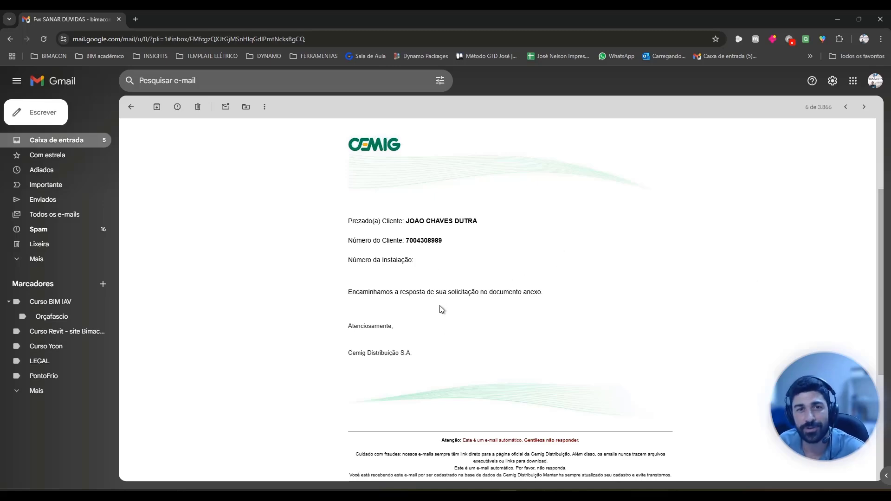
Look through Cemig's reply e-mail in Gmail and examine its spreadsheet and PDF attachments.
scroll(441, 310, "down", 2)
scroll(440, 311, "down", 1)
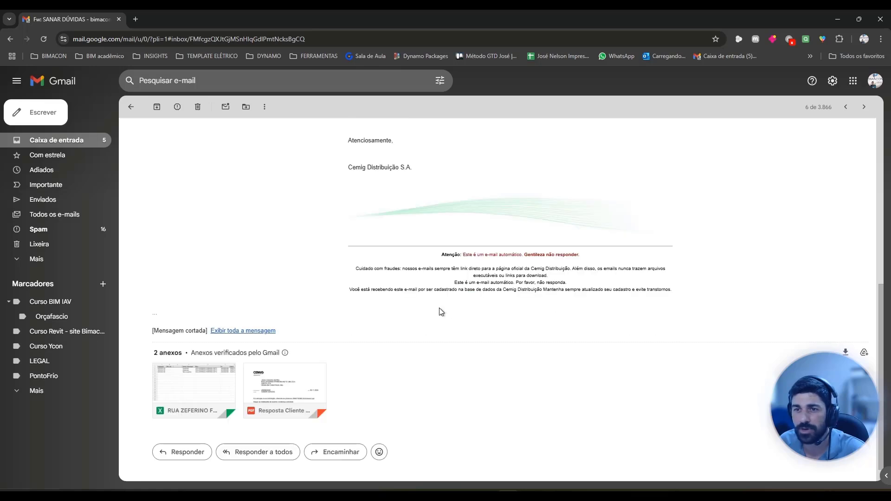
mouse_move(299, 389)
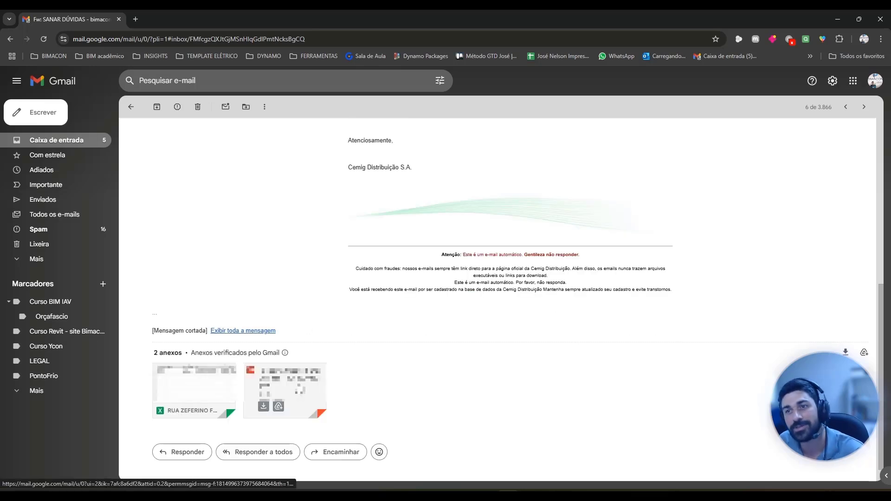
mouse_move(194, 392)
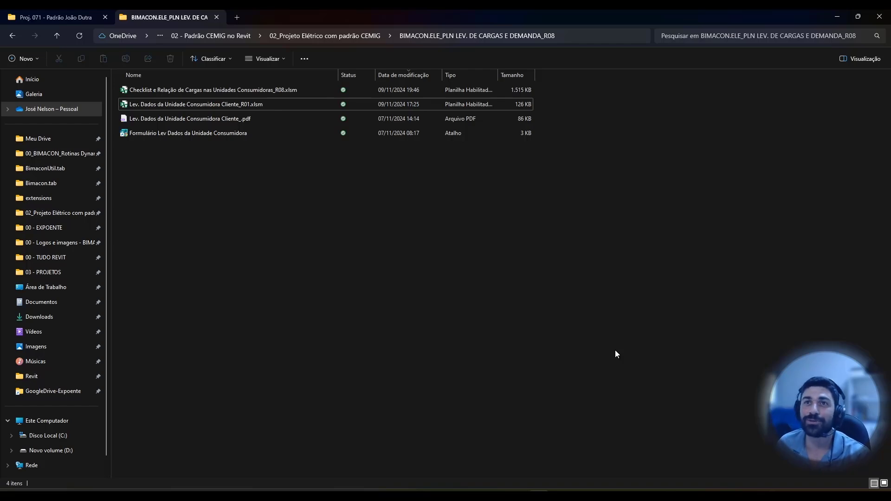
Open the workbook "Checklist e Relação de Cargas nas Unidades Consumidoras_R08.xlsm" in Excel and maximize its window.
double_click(254, 88)
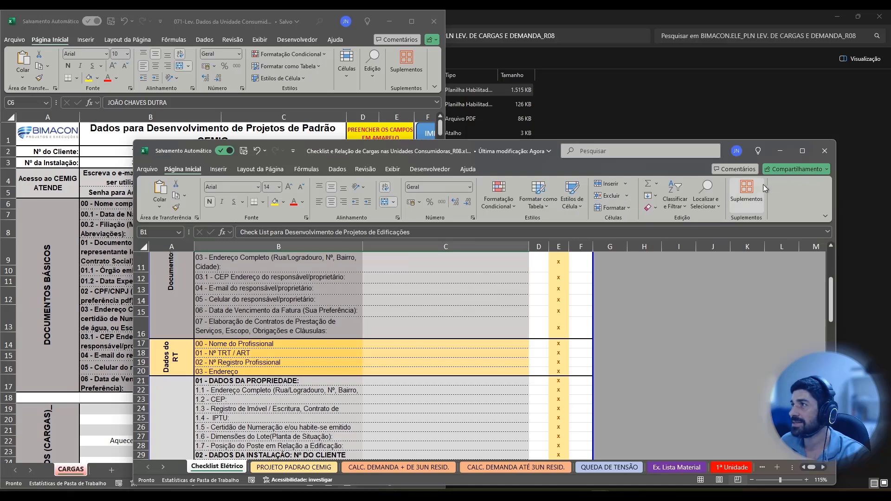
left_click(801, 151)
scroll(341, 253, "up", 4)
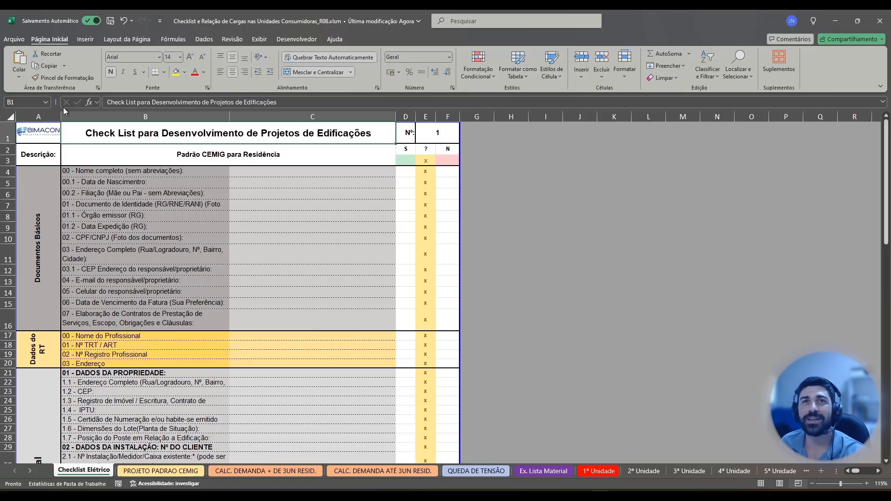
Start saving a copy of the workbook and choose the client's Proj. 071 folder within 03 - PROJETOS as its location.
left_click(14, 40)
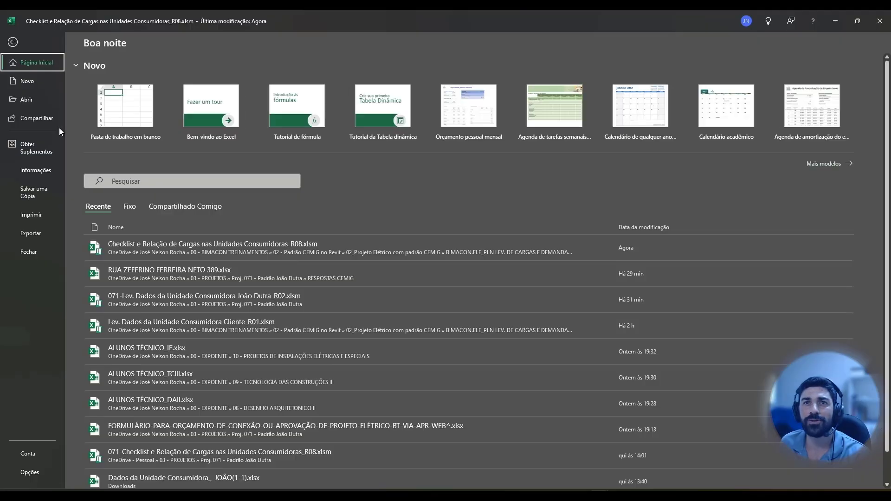
left_click(40, 194)
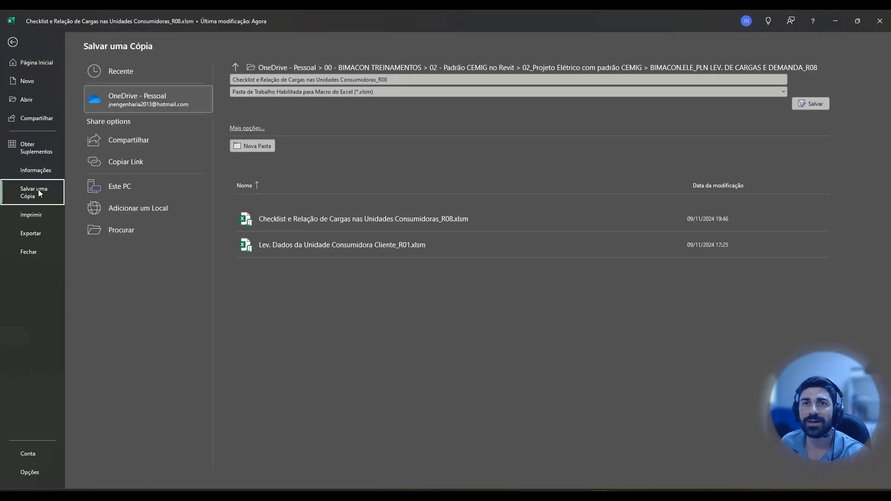
left_click(247, 128)
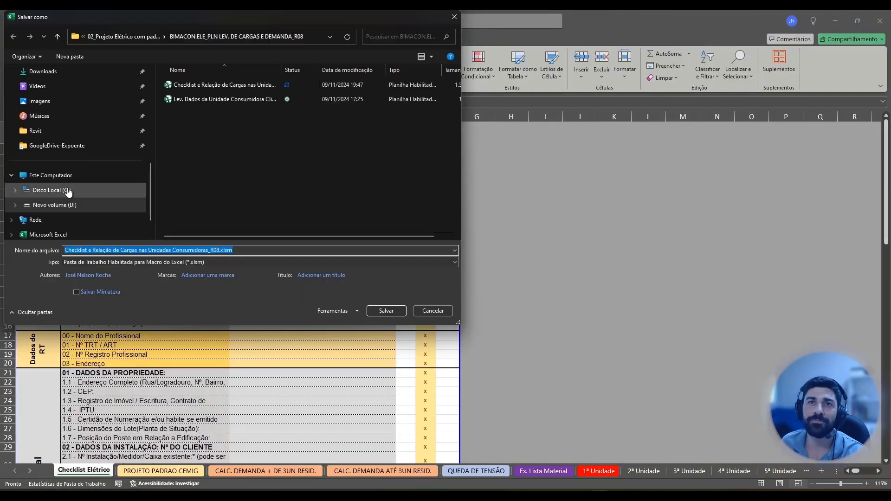
scroll(75, 195, "up", 3)
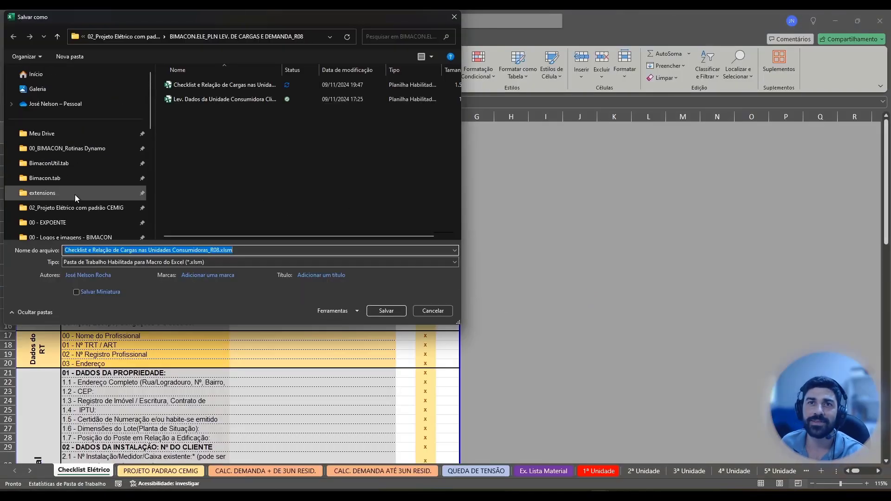
scroll(80, 229, "down", 1)
left_click(79, 225)
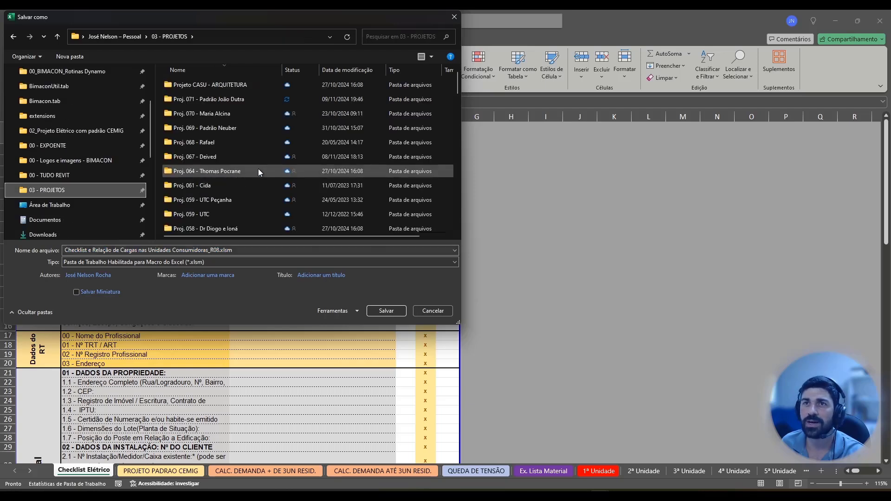
double_click(228, 102)
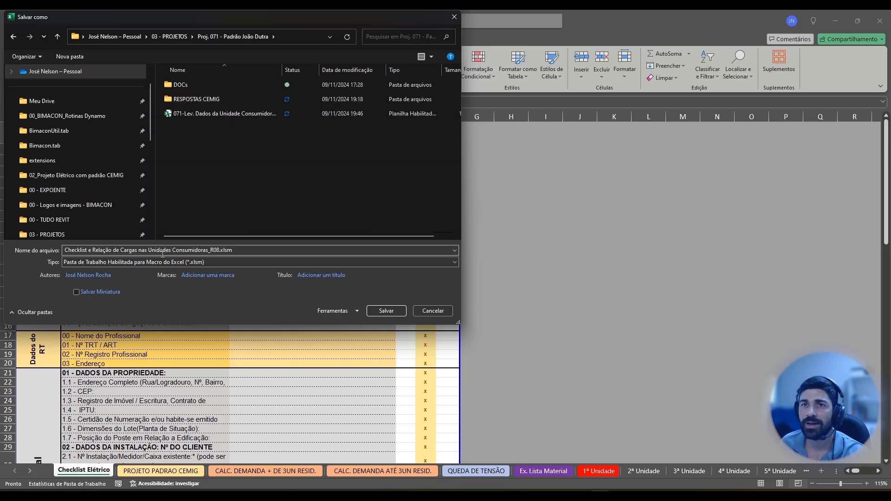
Name the copy "071-Checklist e Relação de Cargas nas Unidades Consumidoras_R08.xlsm" and save it.
left_click(66, 250)
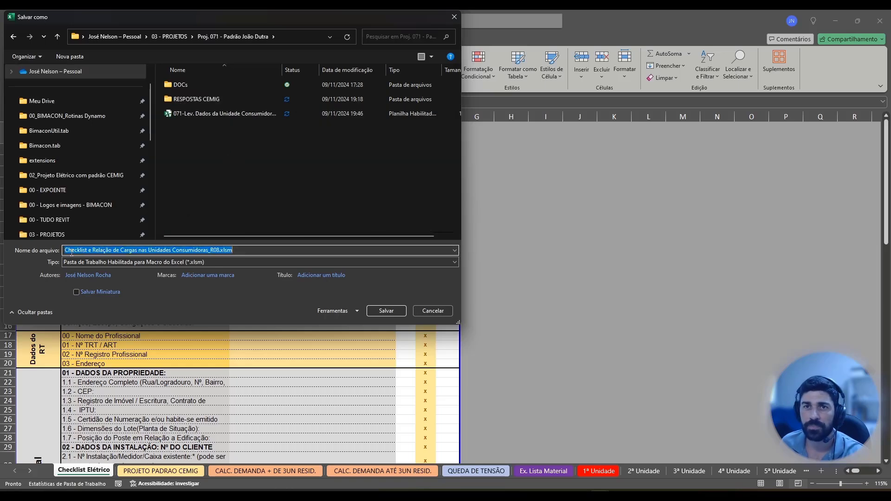
left_click(65, 251)
type("071")
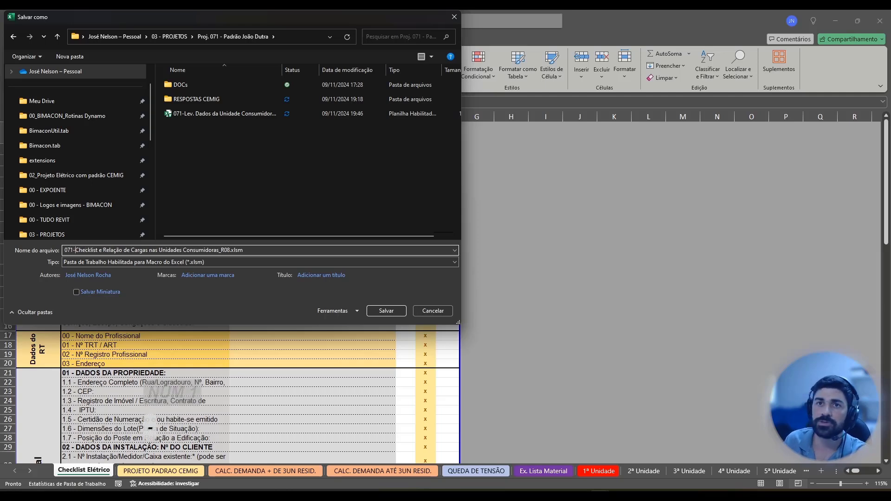
type("-")
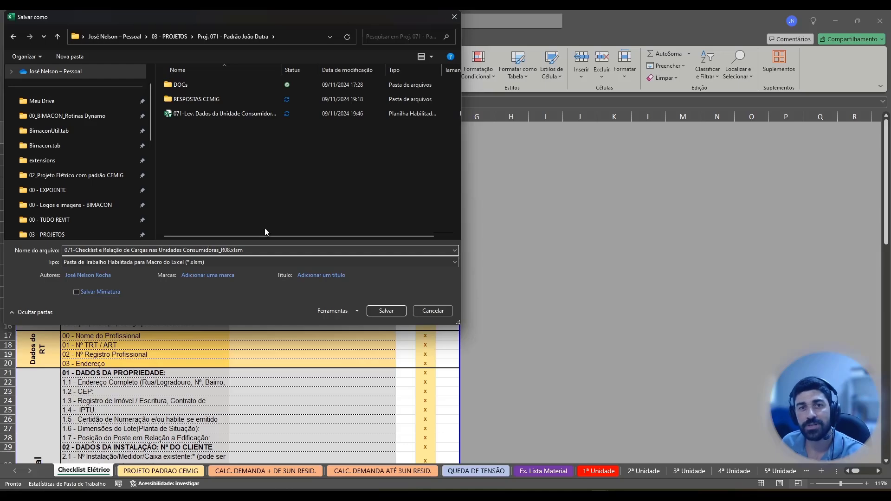
key("Return")
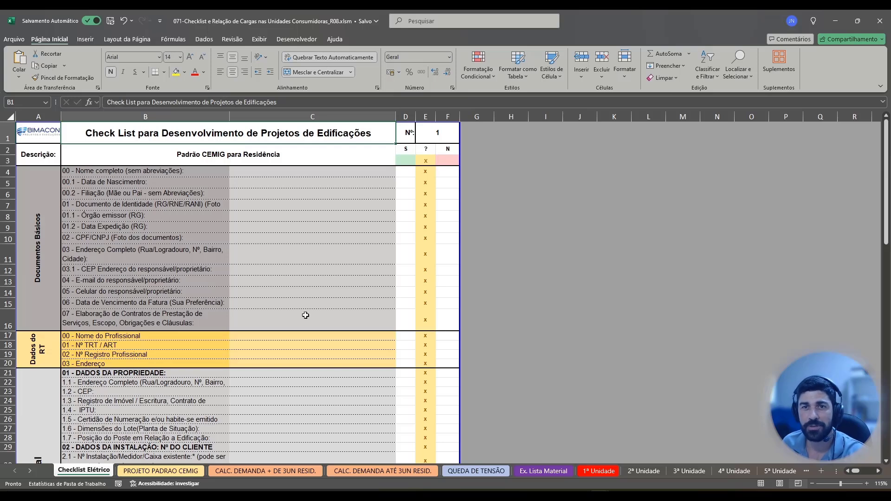
Arrange the checklist workbook side by side with the client's 071 data survey workbook.
left_click(280, 177)
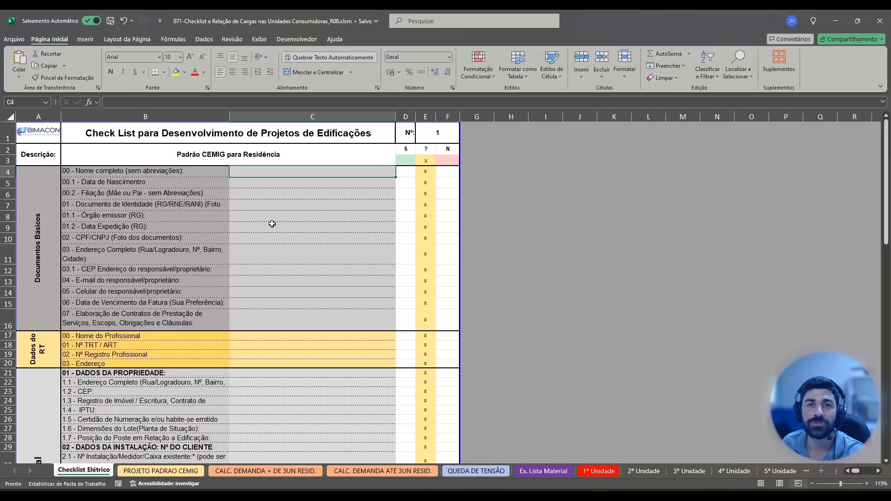
key("super+Right")
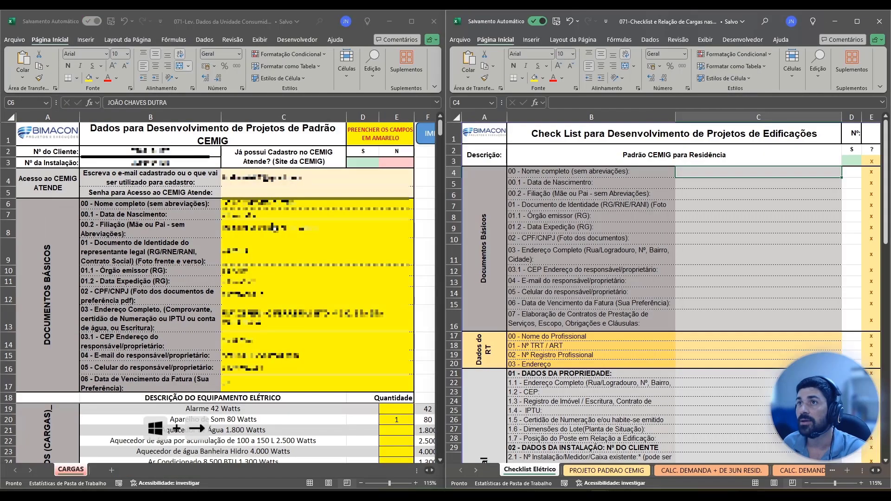
left_click(263, 228)
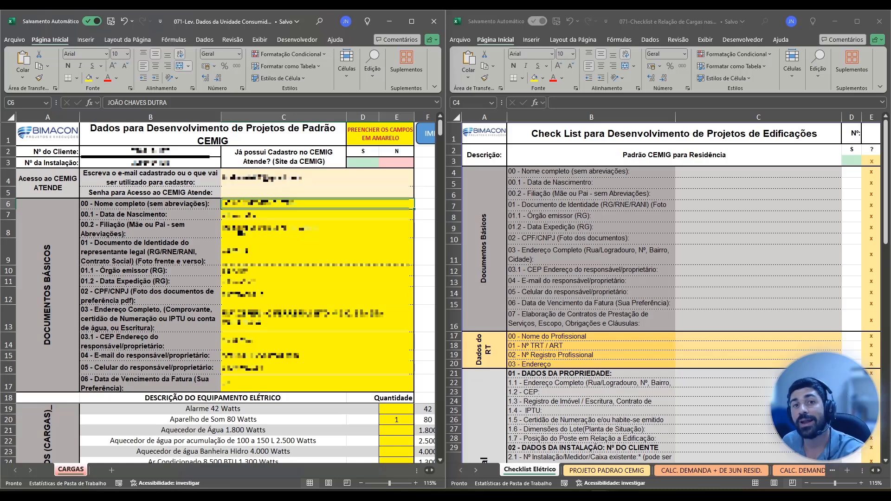
left_click(255, 234)
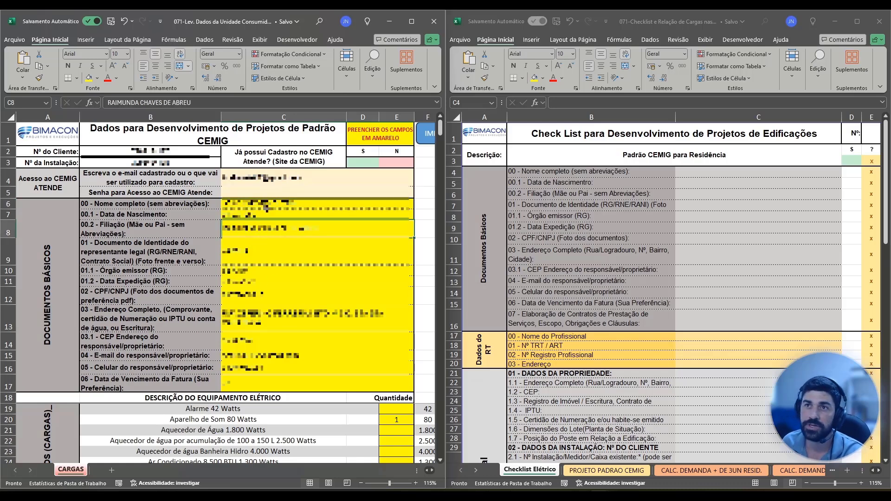
Copy the client's basic document data from C6:C17 of the survey workbook into the checklist from C4 down, pasting values only.
left_click_drag(264, 204, 268, 379)
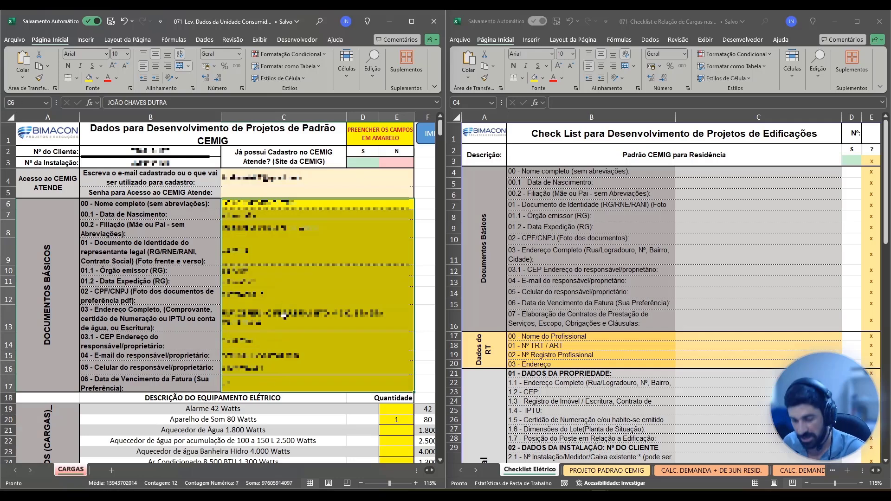
key("ctrl+c")
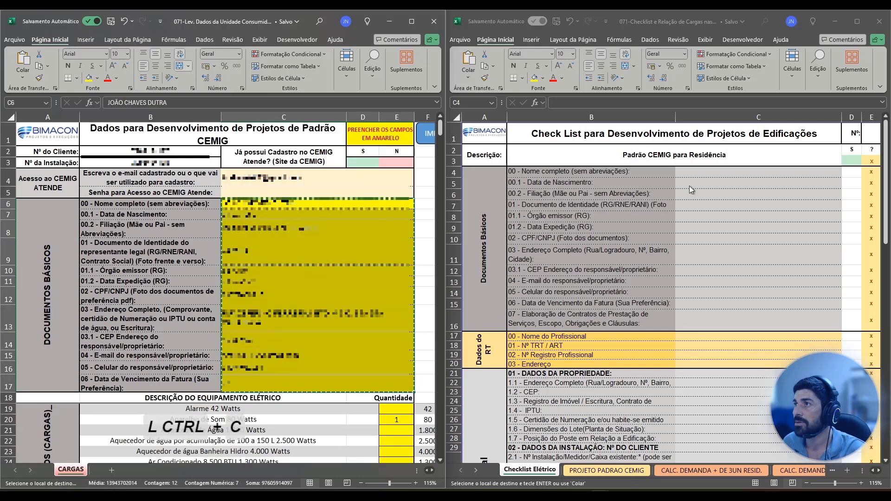
left_click(692, 173)
key("ctrl+v")
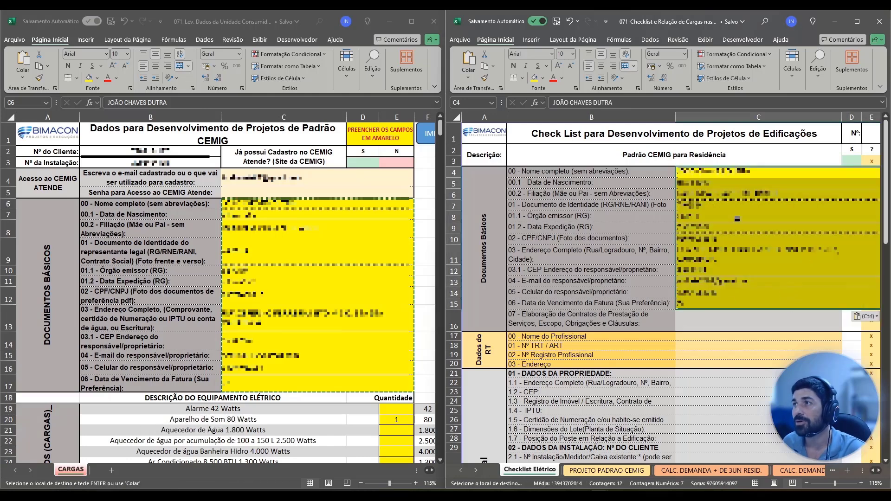
left_click(869, 317)
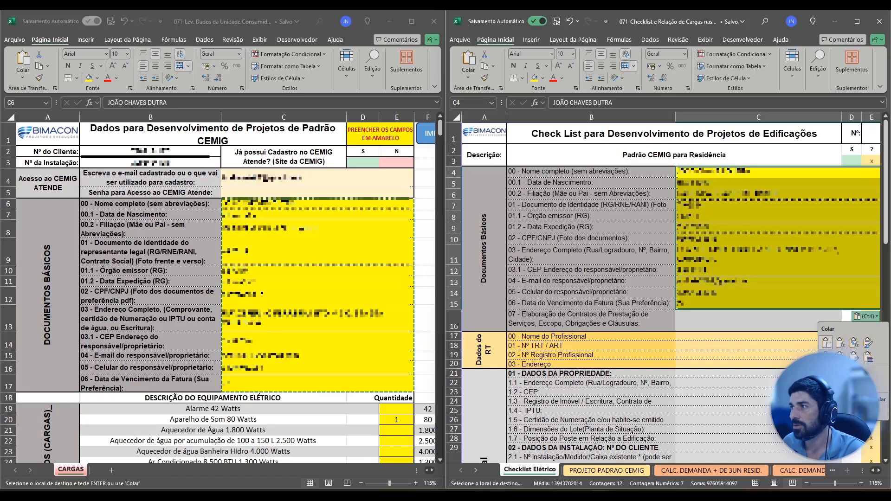
left_click(826, 385)
left_click(760, 191)
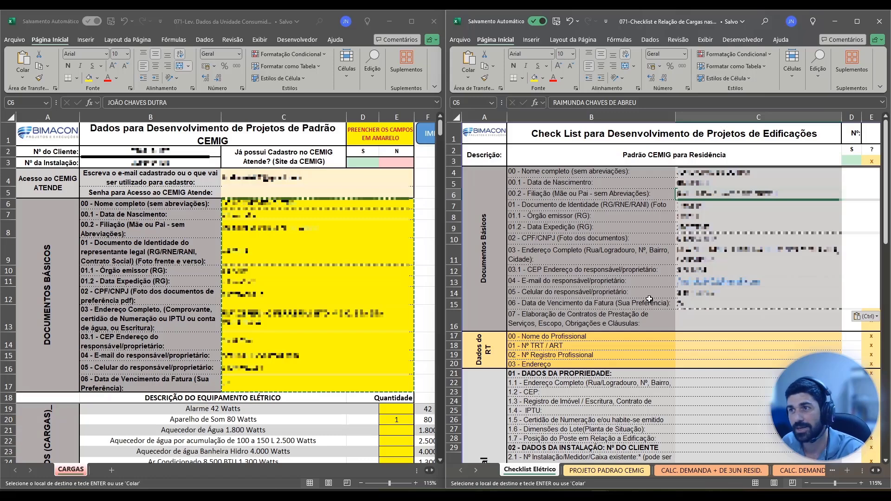
Copy the client number from the survey workbook into checklist cell C29, beside "02 - DADOS DA INSTALAÇÃO: Nº DO CLIENTE".
scroll(617, 373, "down", 2)
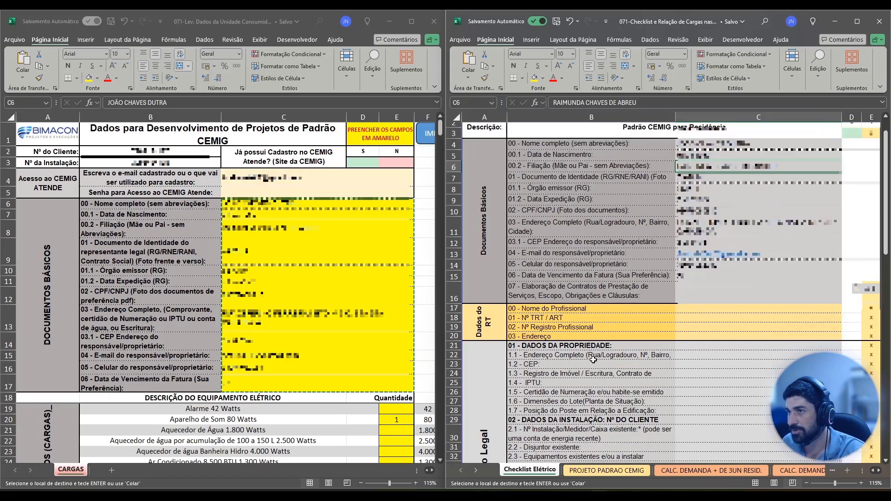
scroll(598, 329, "down", 1)
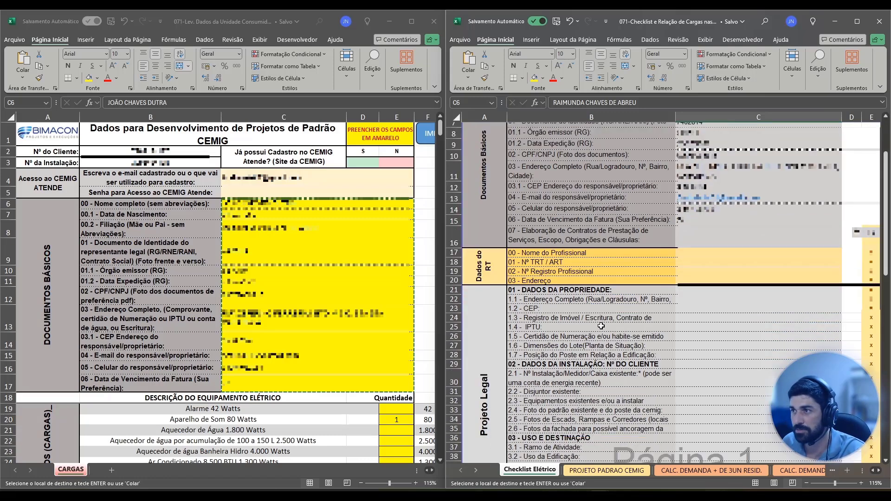
left_click(620, 367)
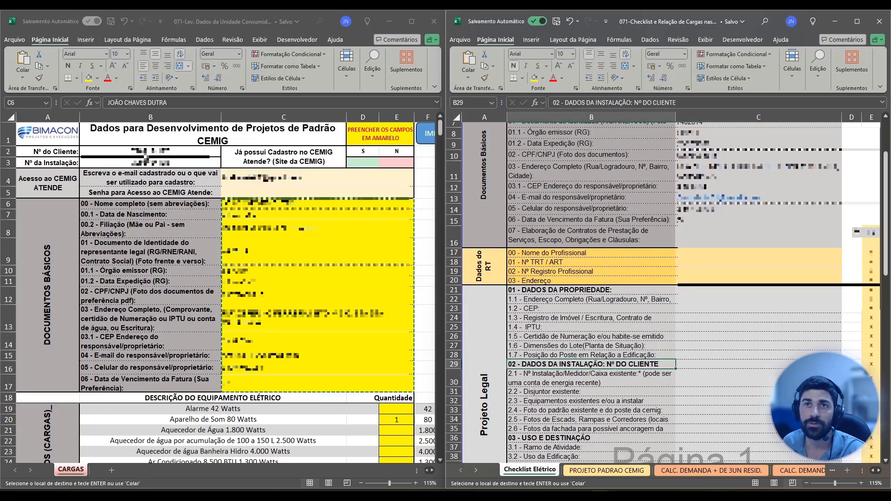
left_click(150, 156)
double_click(154, 152)
double_click(154, 151)
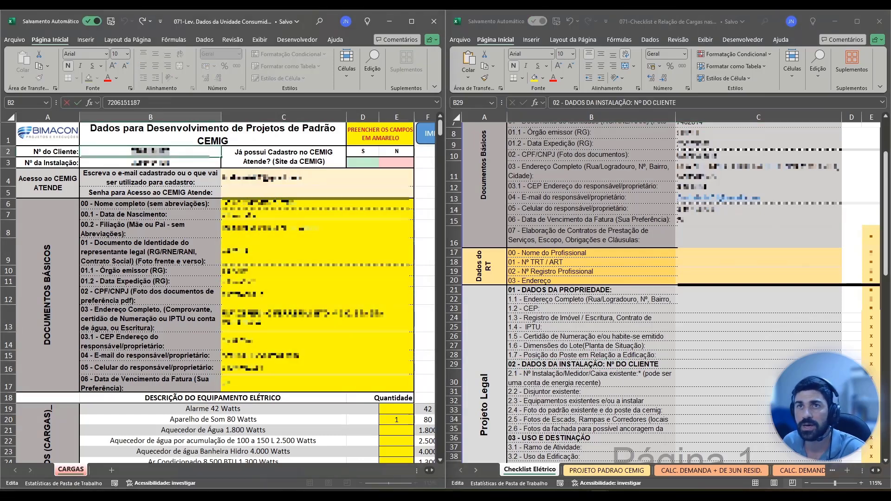
key("ctrl+c")
left_click(728, 364)
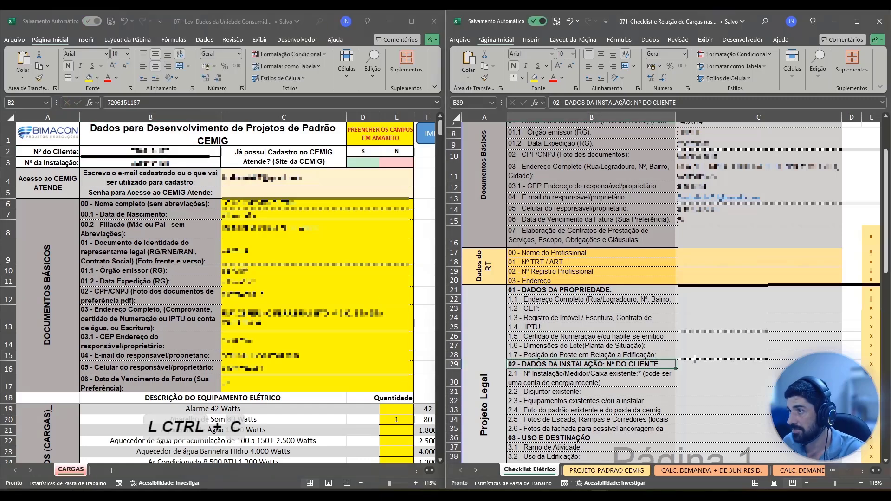
key("ctrl+v")
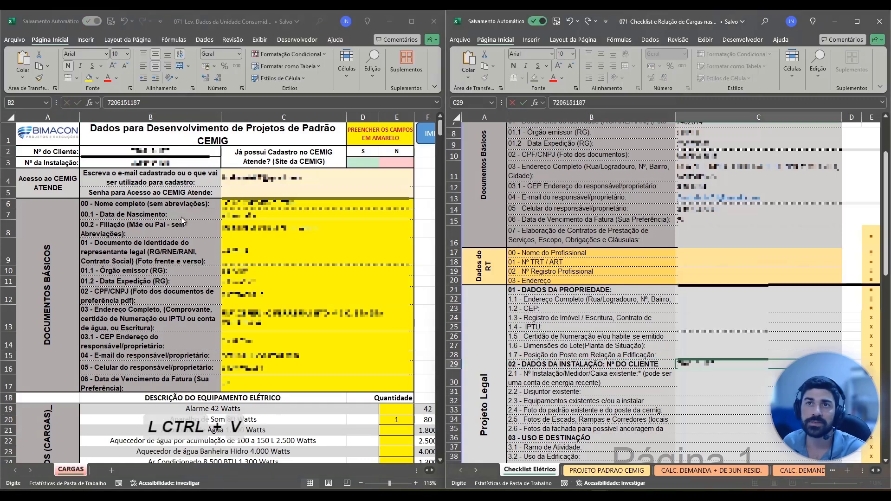
Copy the installation number from the survey workbook into checklist cell C30, beside item 2.1.
left_click(165, 164)
double_click(165, 163)
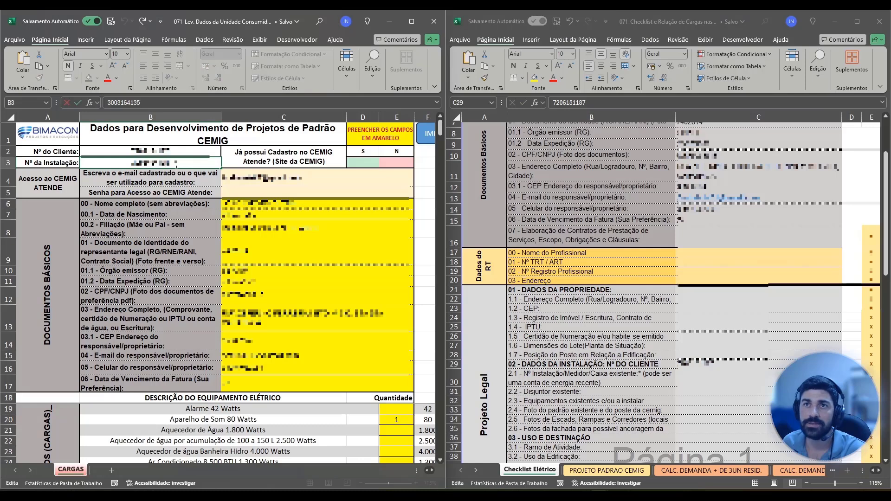
double_click(165, 163)
key("ctrl+c")
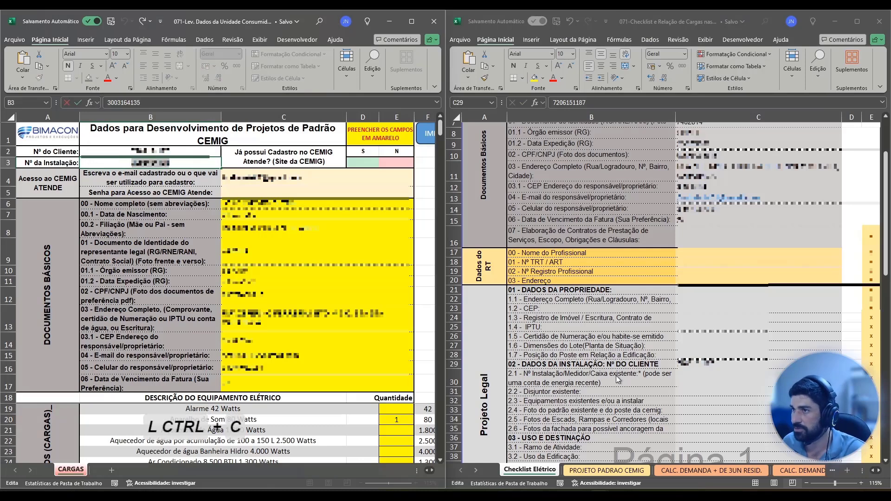
left_click(710, 379)
key("ctrl+v")
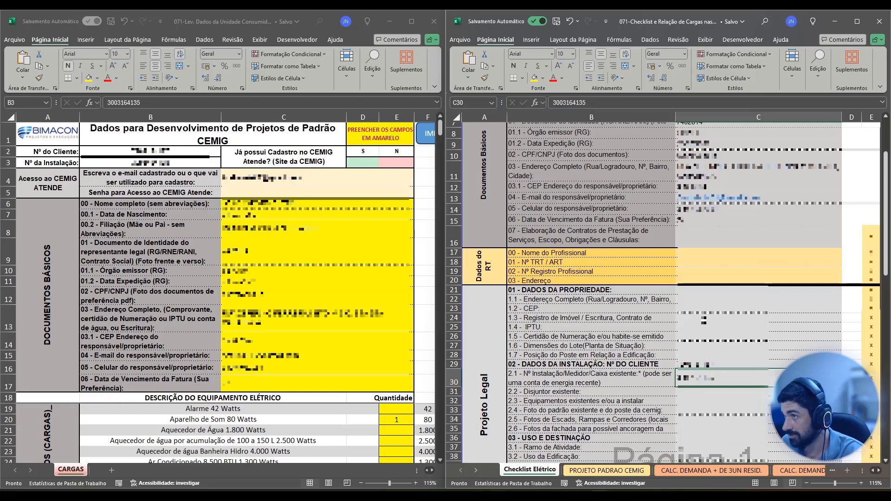
Enter "contra" in C28 for item 1.7, the pole's position in relation to the building.
scroll(703, 320, "up", 2)
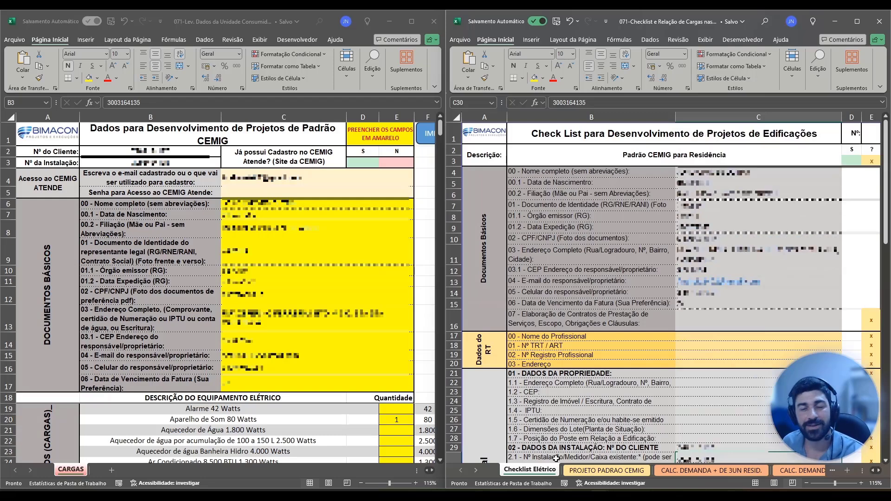
left_click(689, 439)
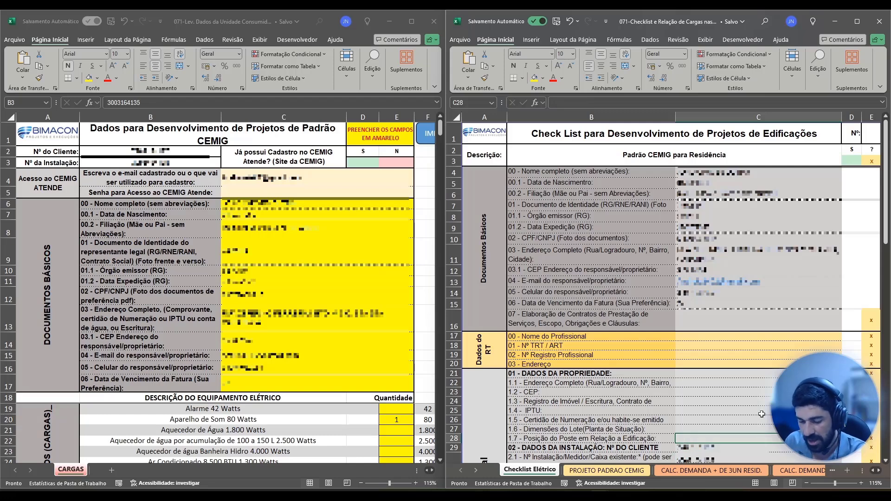
type("contr")
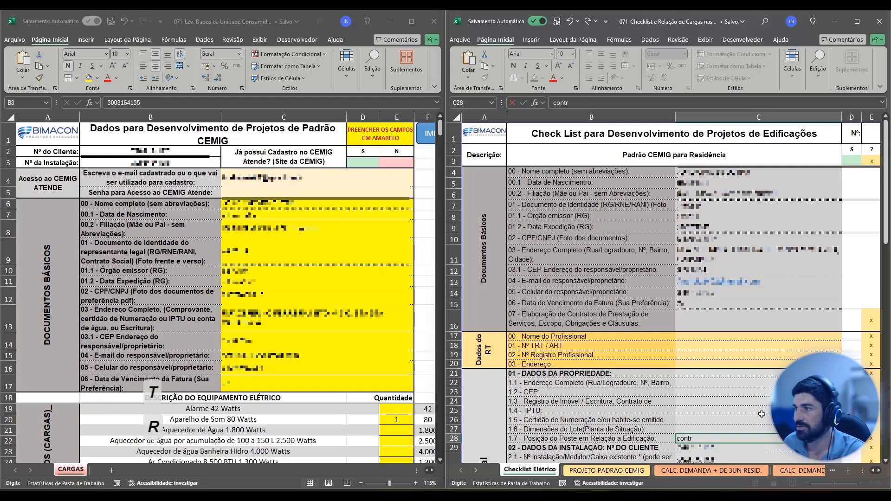
type("a")
key("ctrl+Return")
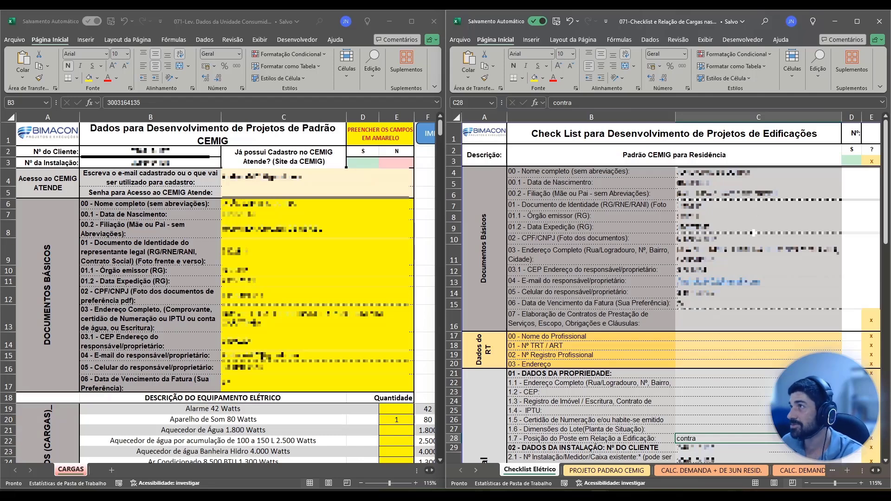
Maximize the checklist workbook's window and open the sheet "PROJETO PADRAO CEMIG".
left_click(857, 22)
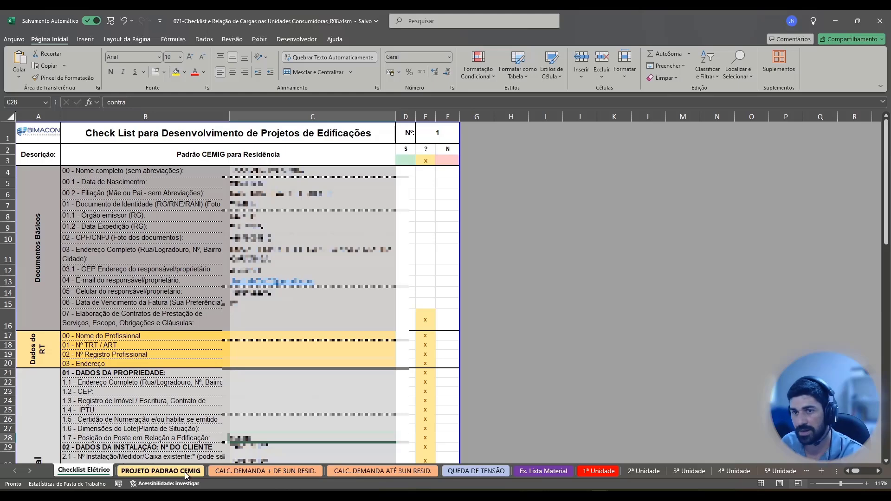
left_click(163, 471)
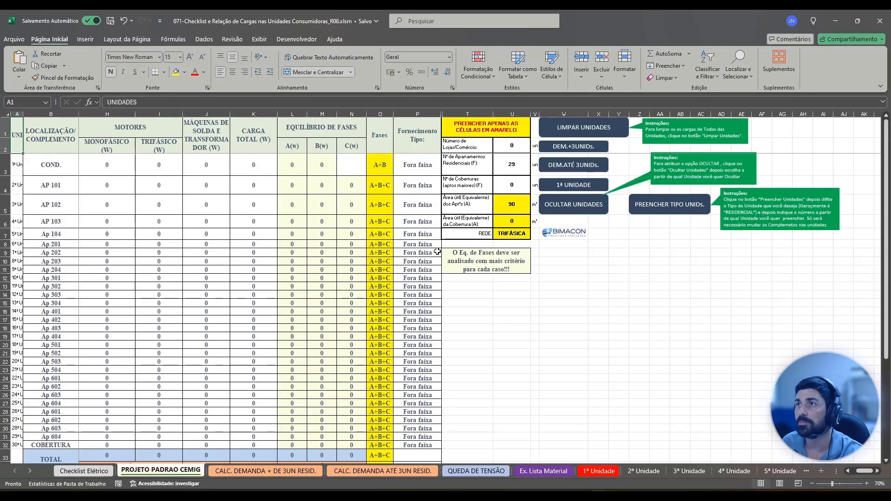
left_click(613, 259)
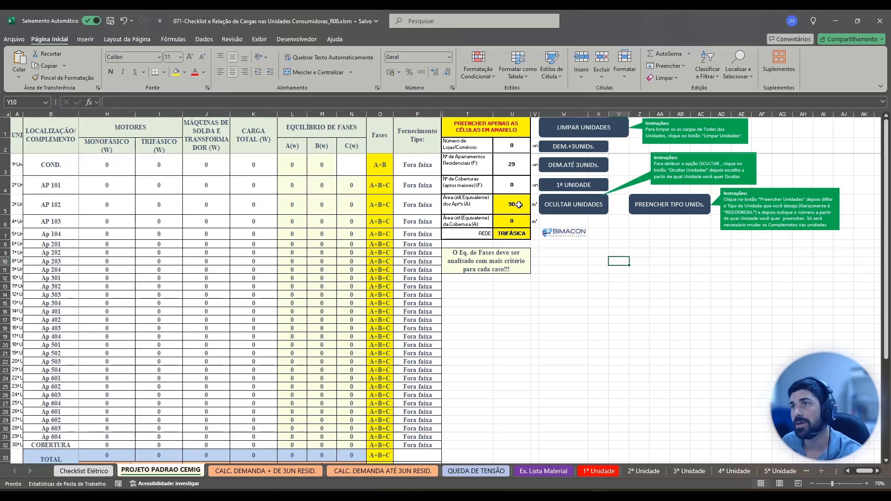
Check the yellow cells U5 to U7 holding the apartment area, penthouse area and network type.
left_click(519, 205)
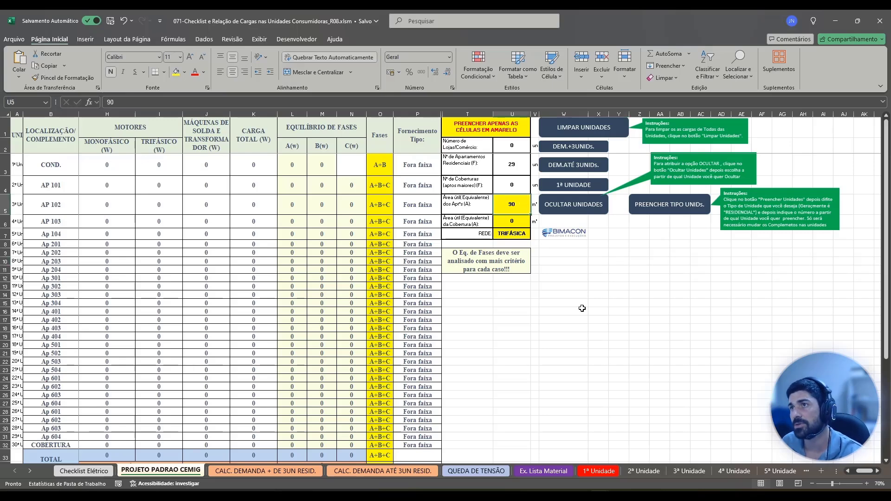
left_click(513, 223)
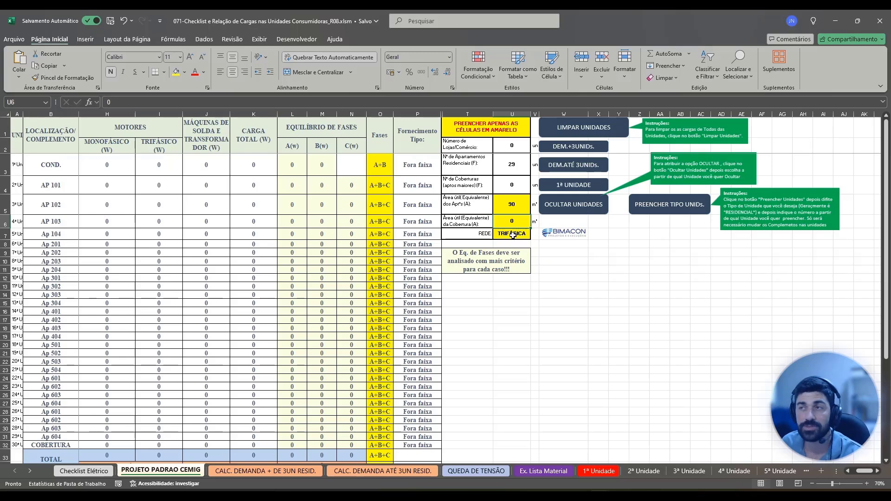
left_click(518, 233)
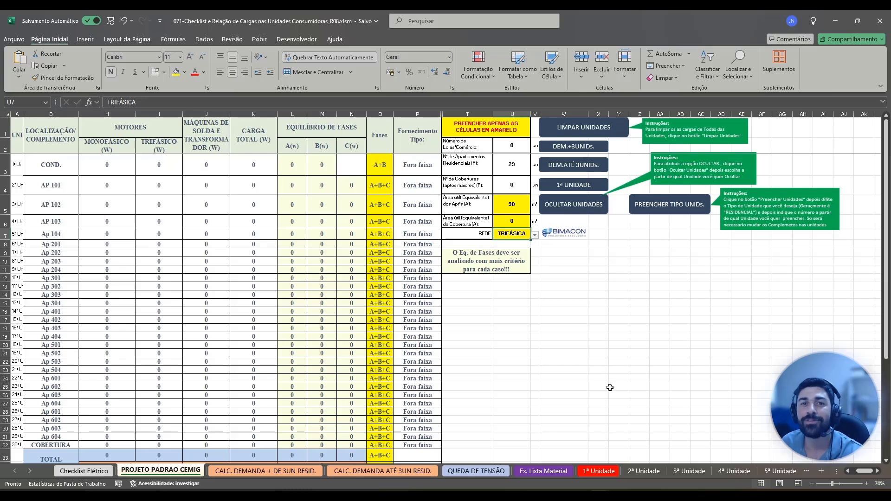
Open the sheet "1ª Unidade" and view the available unit types in S1, leaving the type as CONDOMÍNIO.
left_click(584, 185)
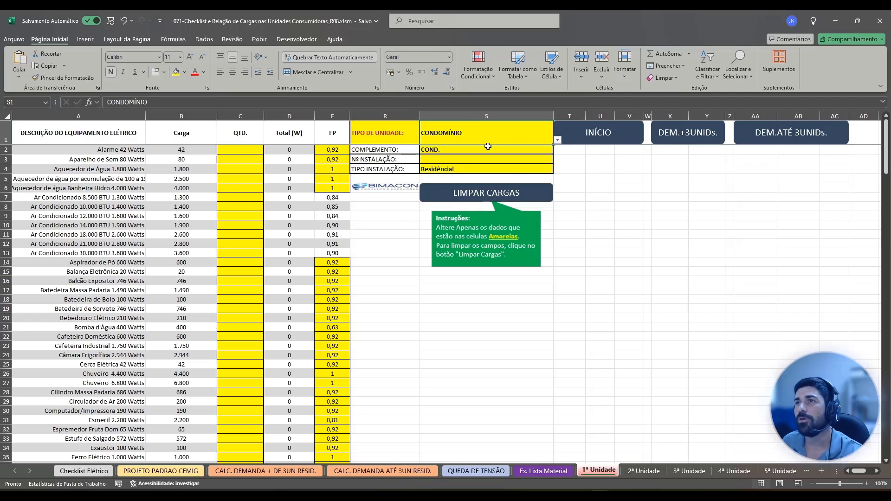
left_click(557, 140)
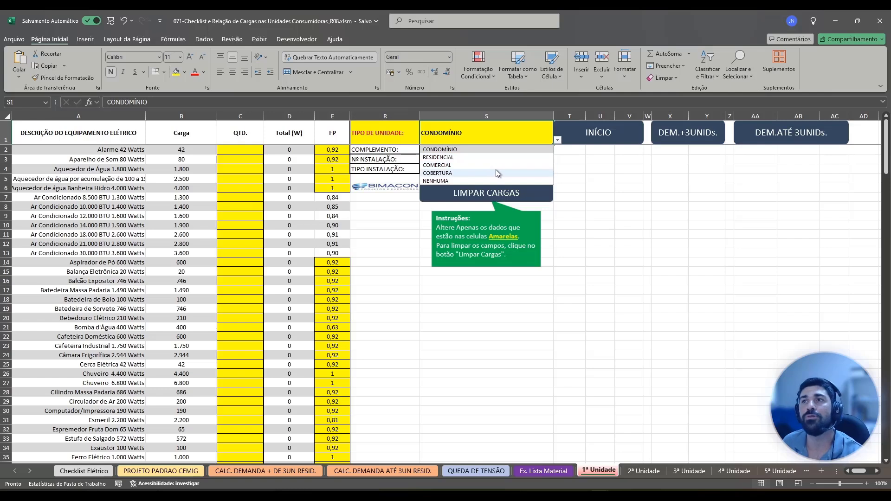
left_click(557, 141)
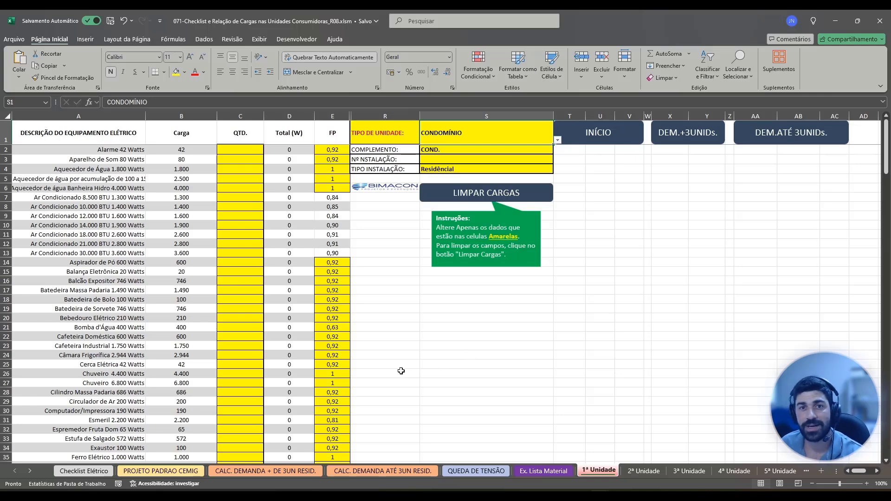
Consult the survey workbook, return to "1ª Unidade" and fill in the QTD. column, starting with 1 for "Alarme 42 Watts" in C2.
key("alt+Tab")
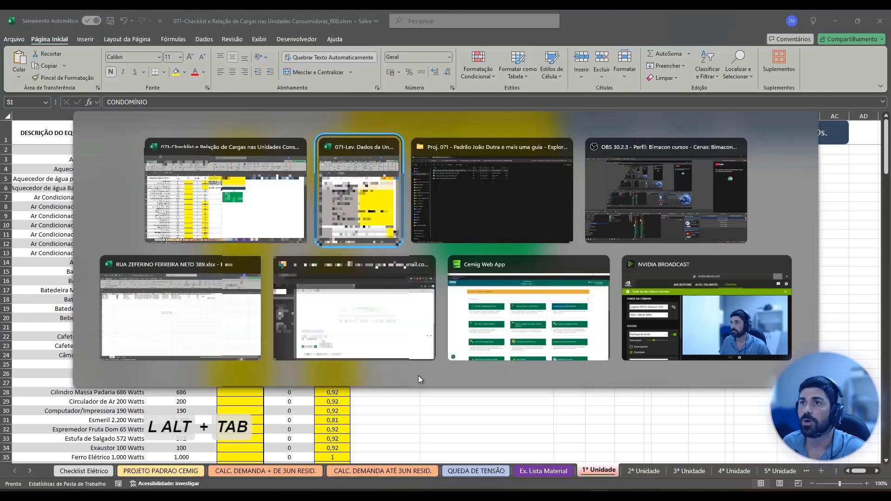
scroll(339, 426, "up", 2)
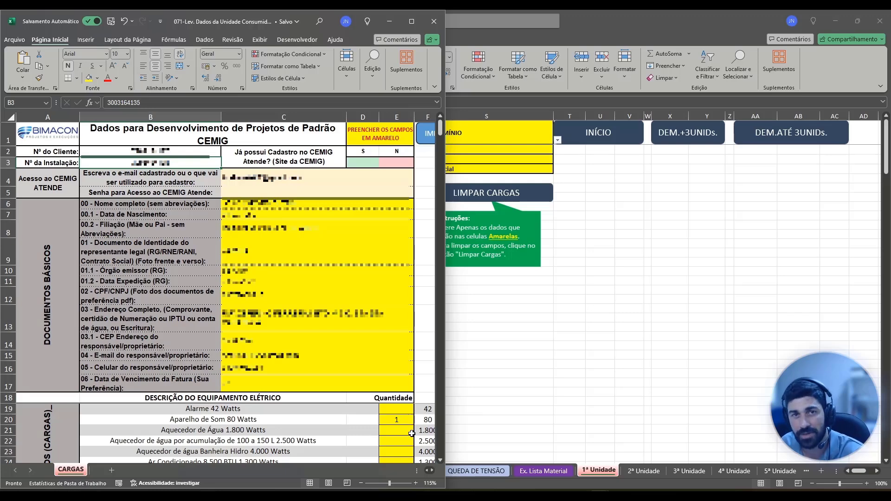
key("alt+Tab")
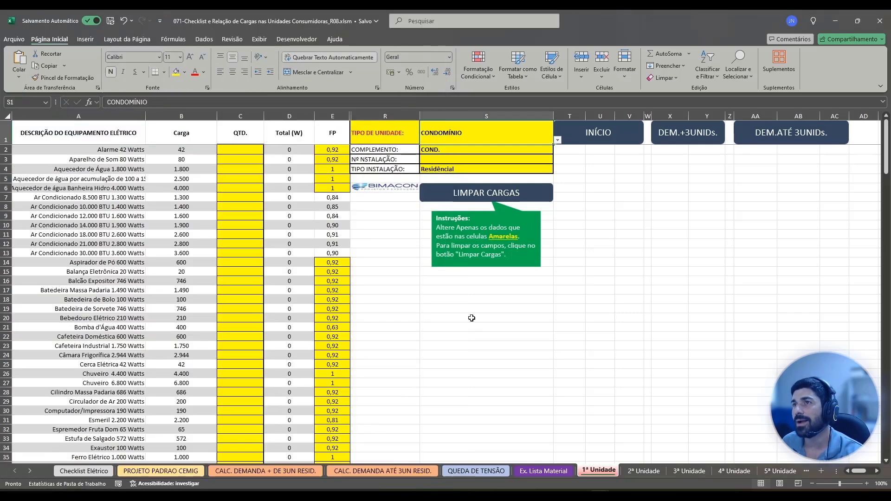
left_click(237, 151)
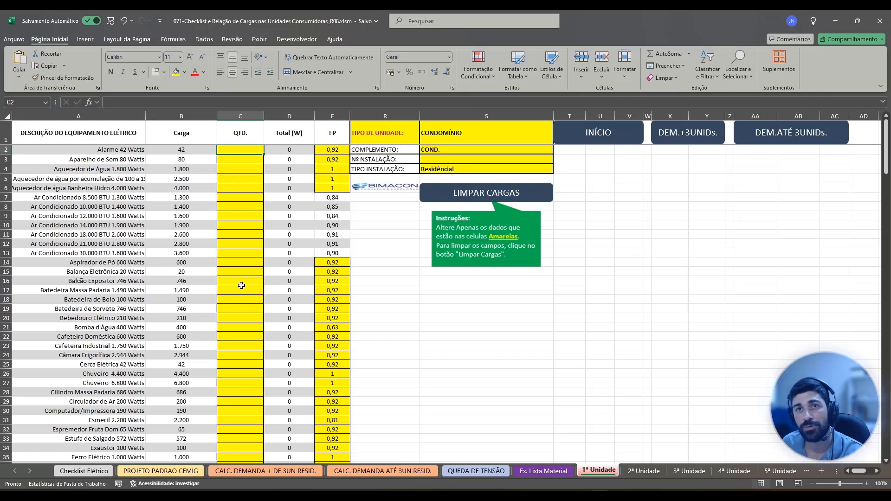
type("1")
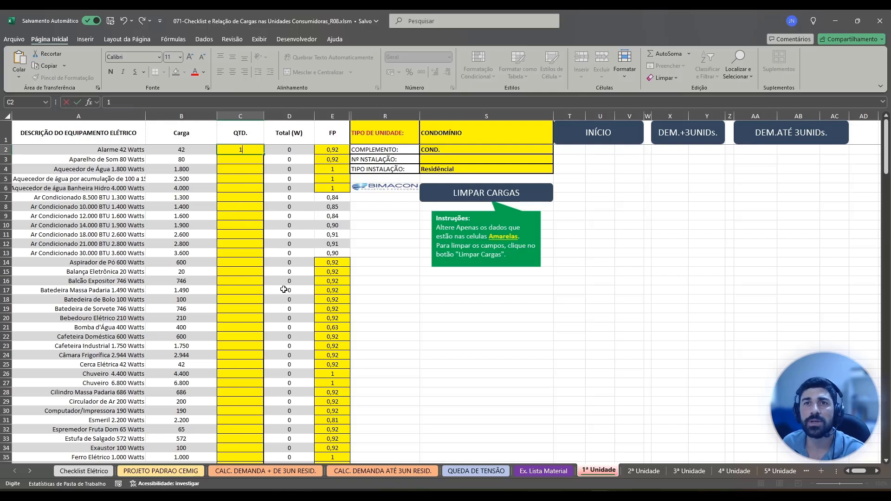
key("Down")
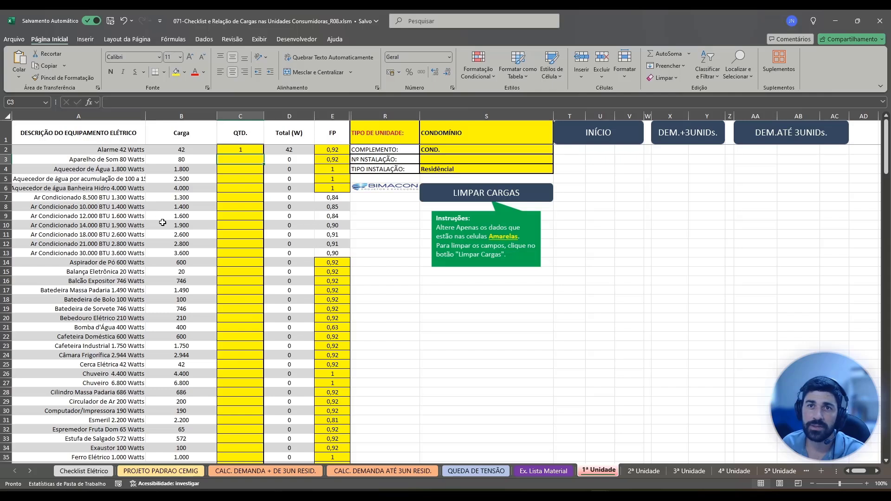
key("Down")
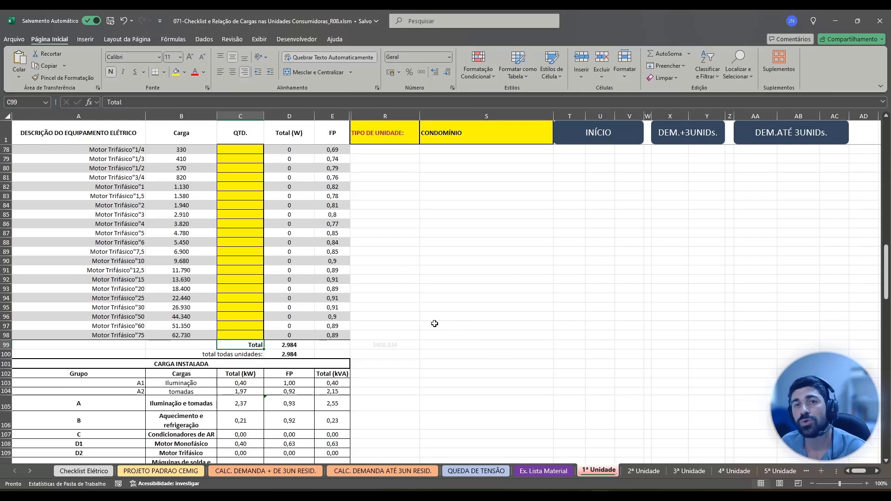
Examine the first unit's load totals, including the formula in D100, and its installed load, demand and "Dimensionamento da Unidade Consumidora" sections.
scroll(393, 337, "down", 3)
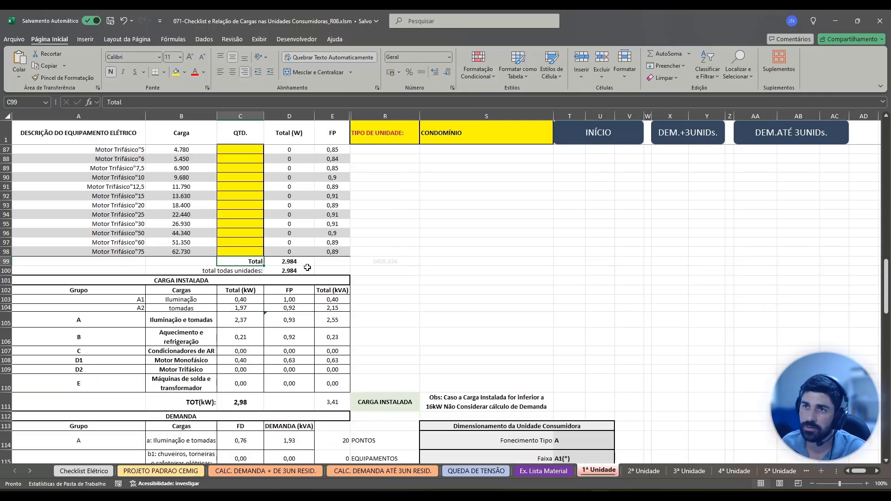
left_click(297, 272)
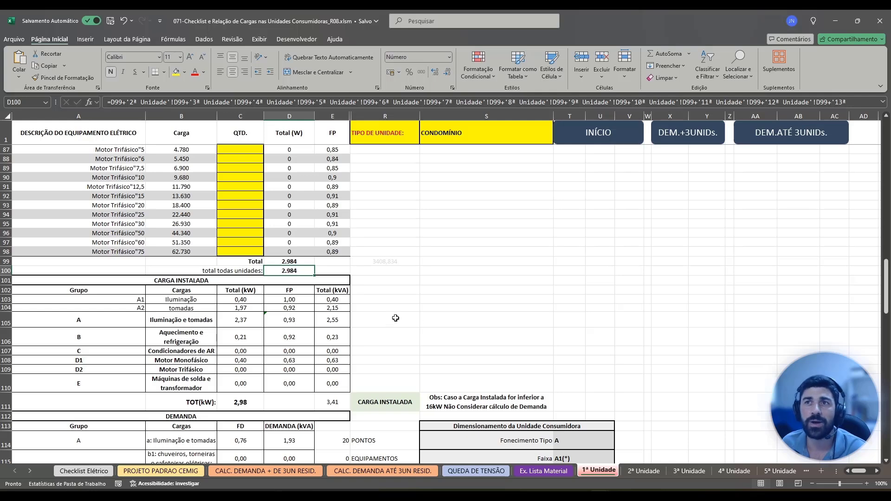
scroll(394, 313, "down", 1)
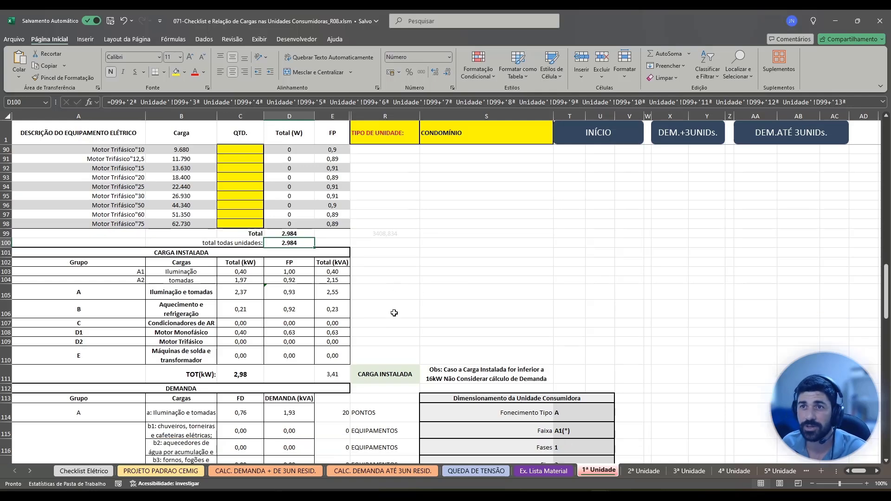
scroll(394, 313, "down", 2)
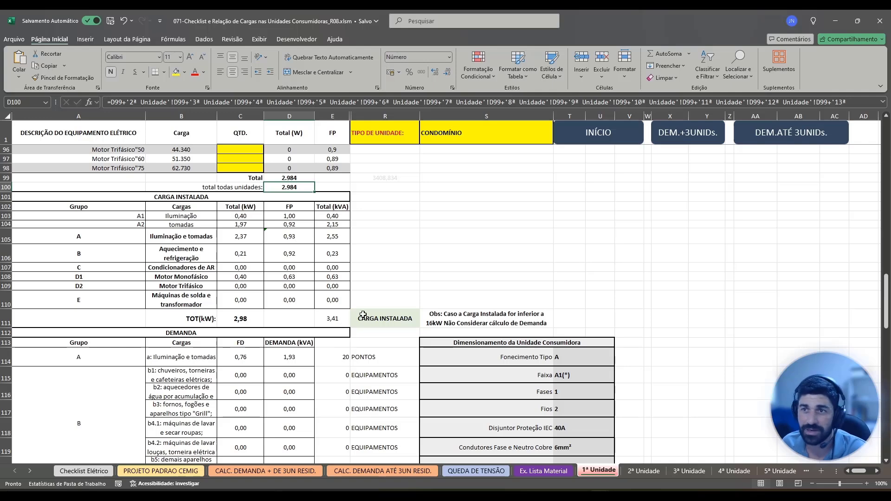
scroll(363, 314, "down", 3)
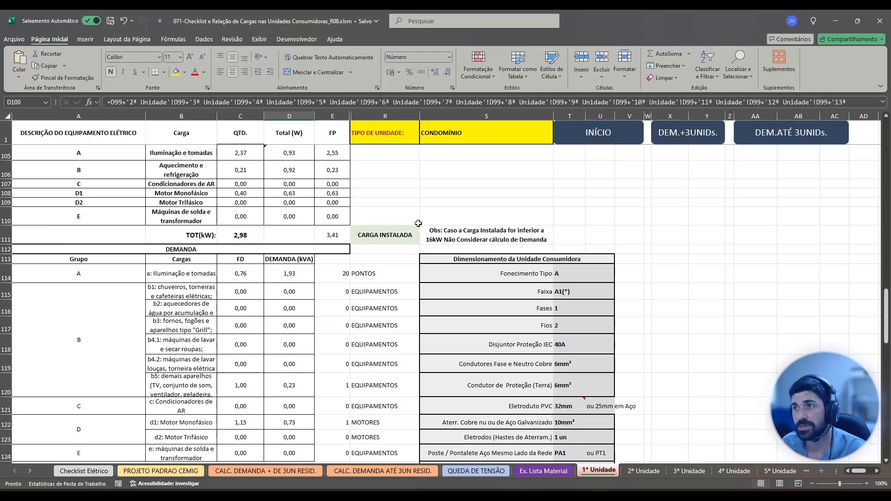
scroll(413, 230, "down", 1)
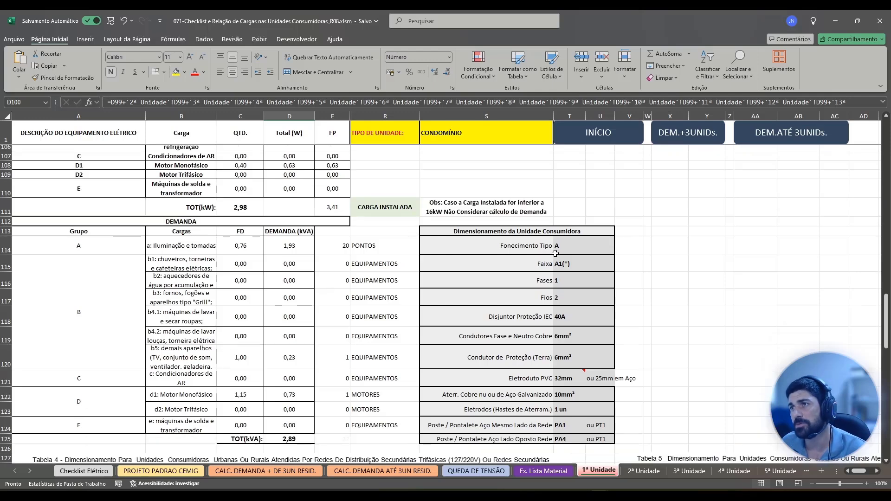
scroll(547, 253, "down", 1)
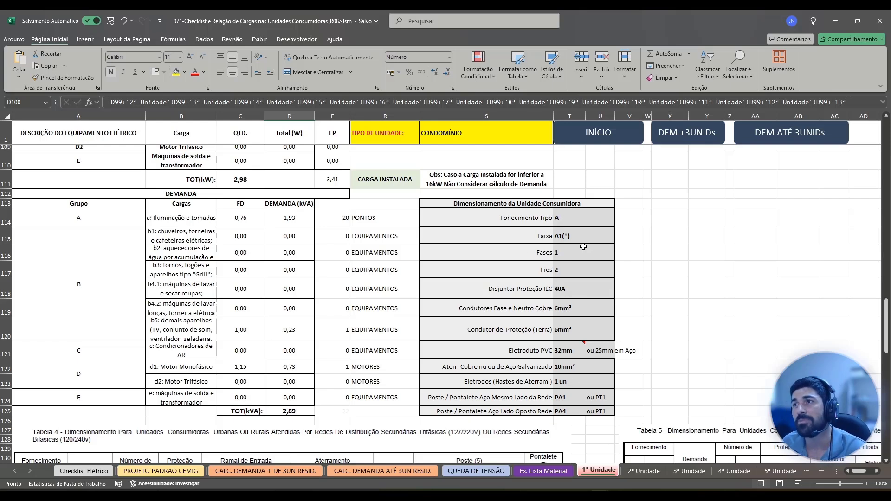
scroll(597, 274, "down", 1)
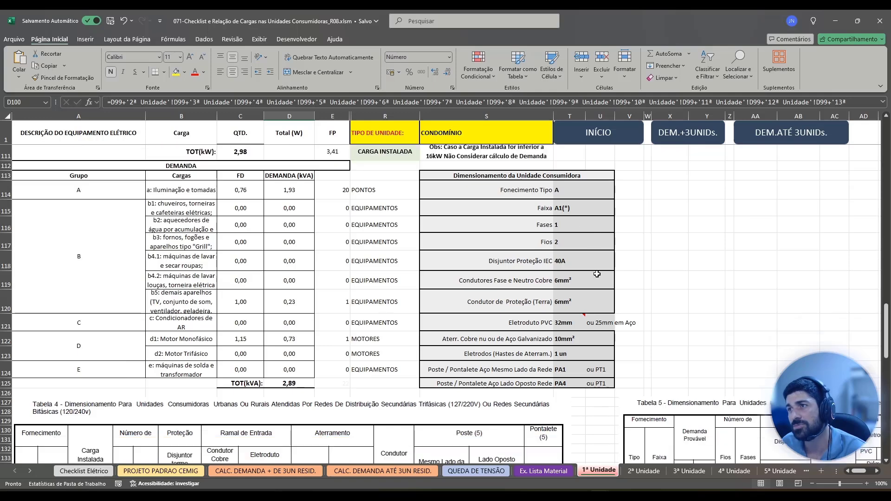
Compare the first unit's sizing results in rows 114 to 125 with Tabela 4 and its notes on discontinued supply ranges.
scroll(599, 279, "down", 3)
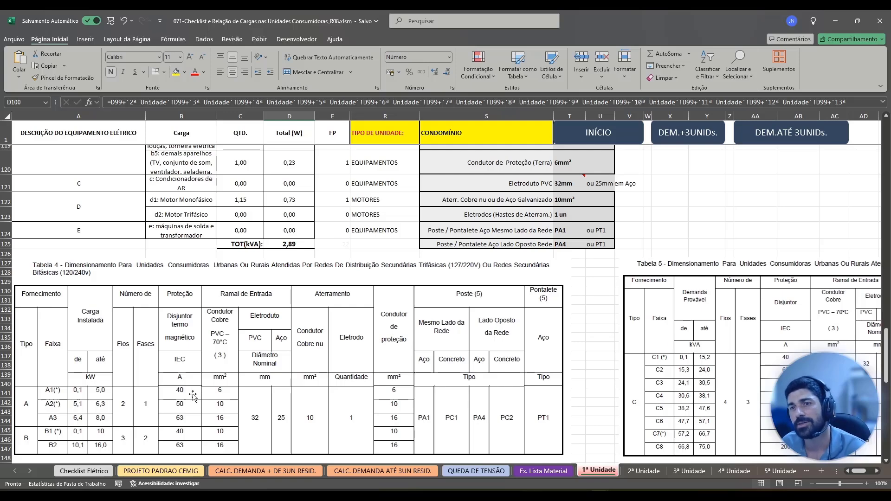
scroll(297, 390, "up", 1)
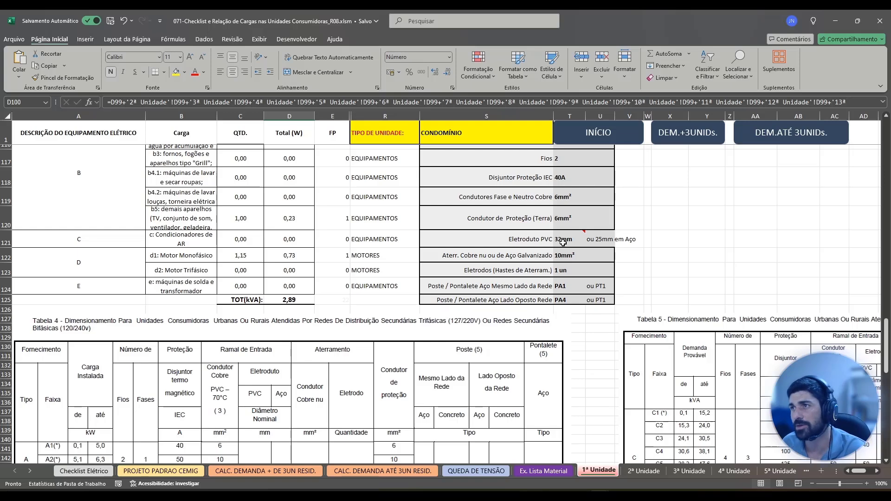
scroll(348, 404, "down", 1)
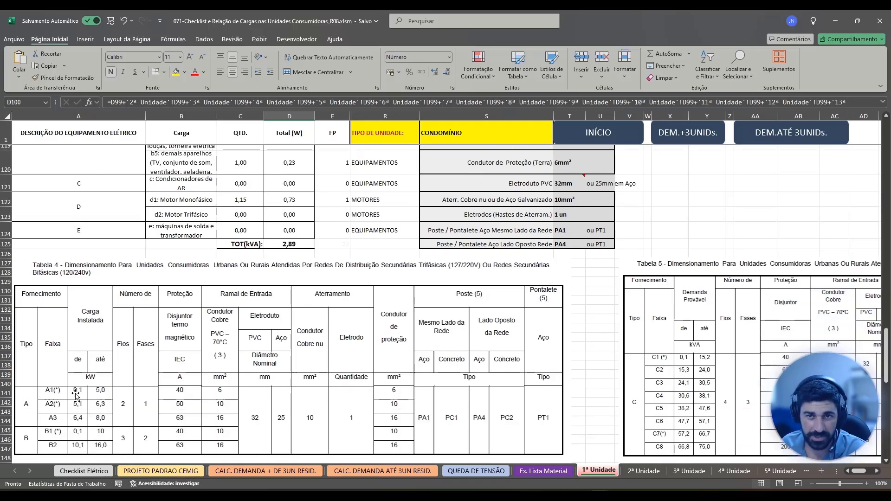
scroll(72, 392, "down", 1)
scroll(63, 369, "down", 1)
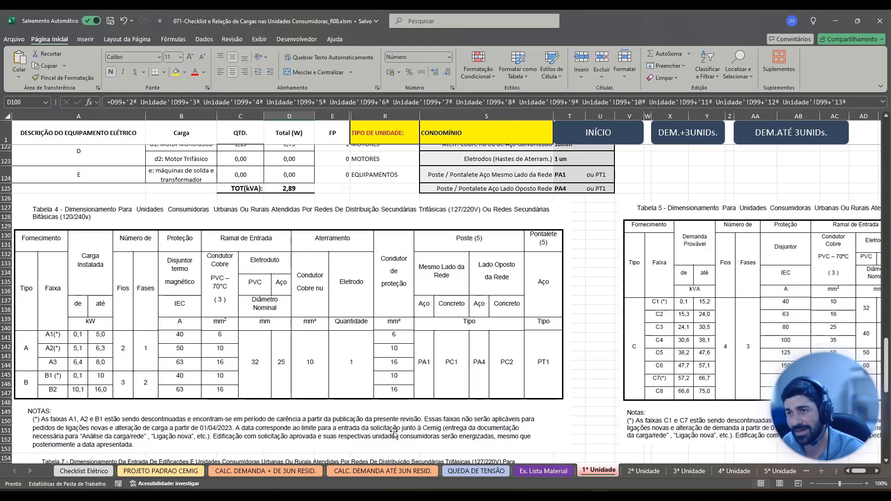
scroll(412, 432, "down", 1)
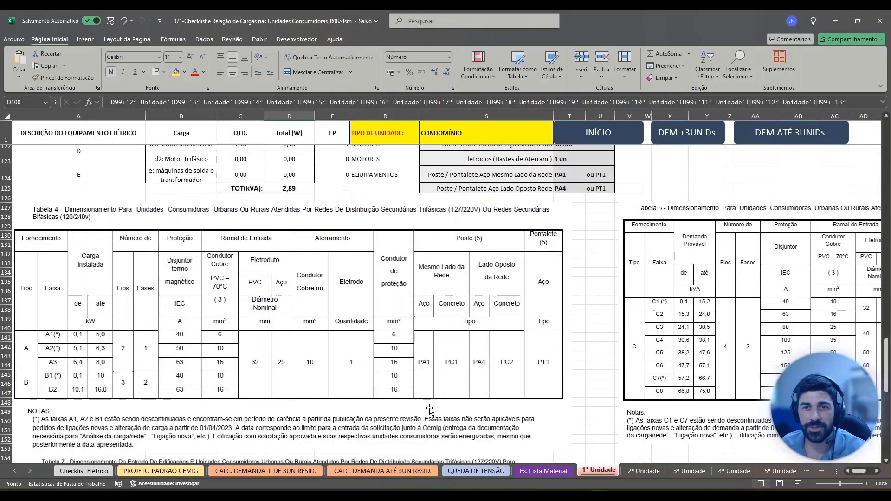
scroll(471, 389, "up", 2)
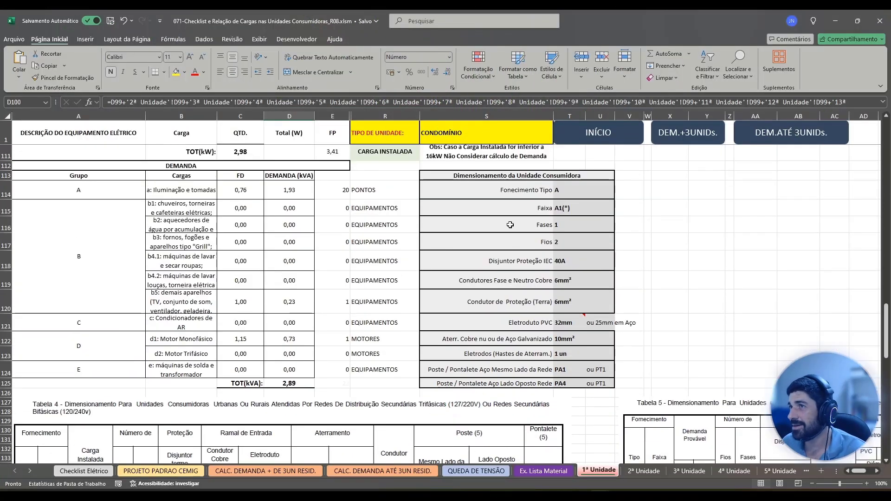
left_click(523, 176)
left_click_drag(524, 188, 524, 383)
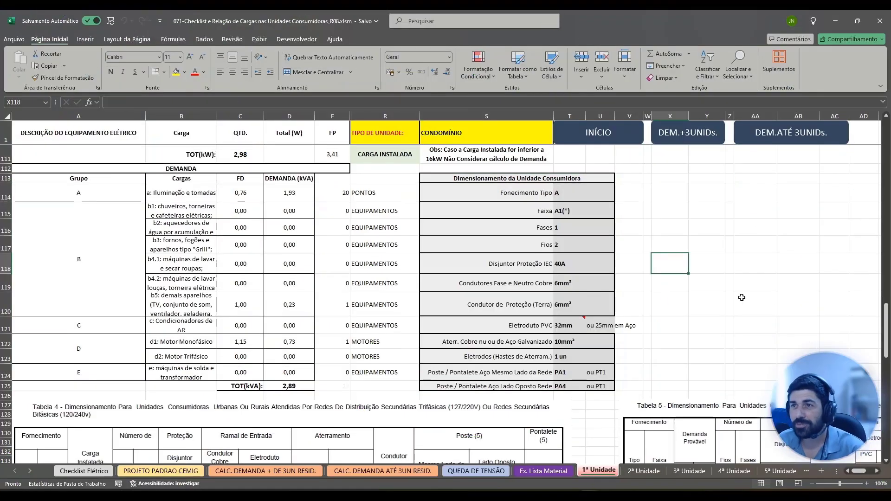
Group the sheets from "2ª Unidade" to "5ª Unidade" for simultaneous editing.
left_click(650, 471)
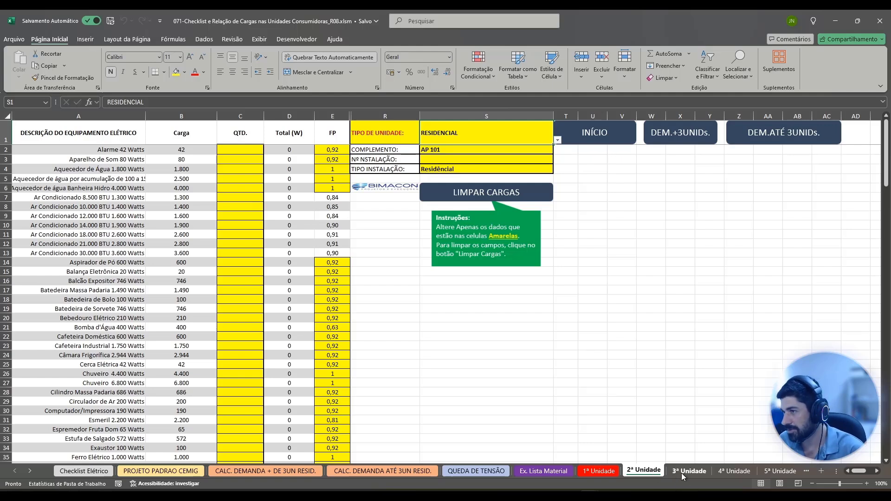
left_click(783, 471, "shift")
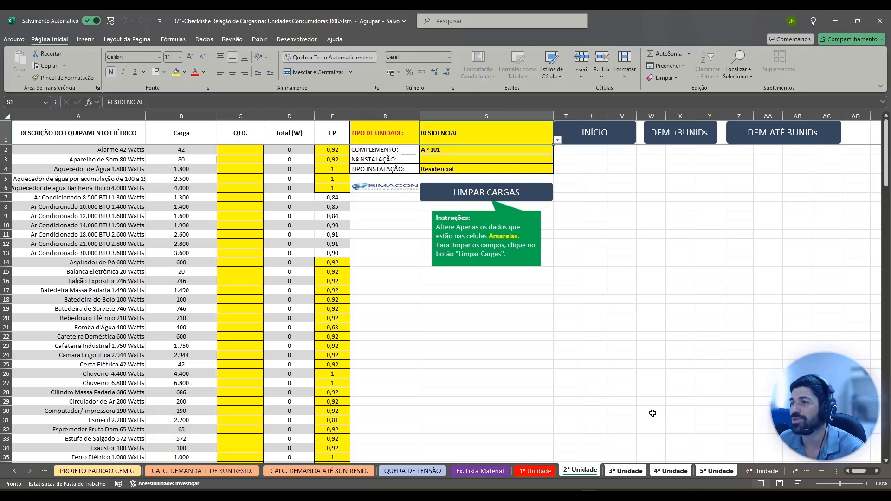
mouse_move(589, 495)
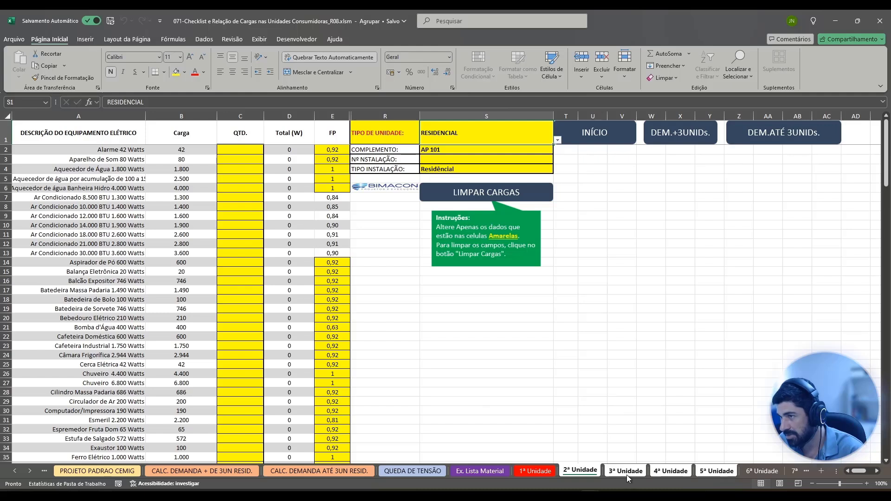
left_click(717, 473, "shift")
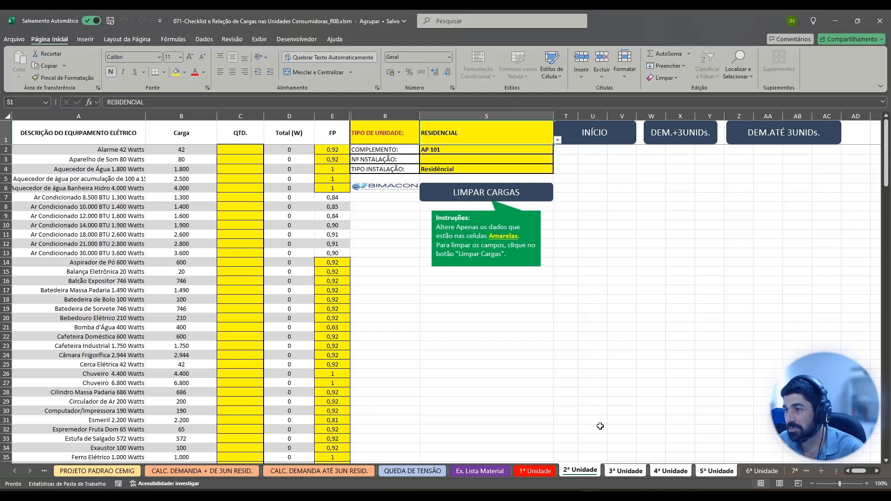
Copy the "Quantidade" values E19:E115 from the survey workbook into the grouped unit sheets' QTD. column, starting at C2.
mouse_move(589, 495)
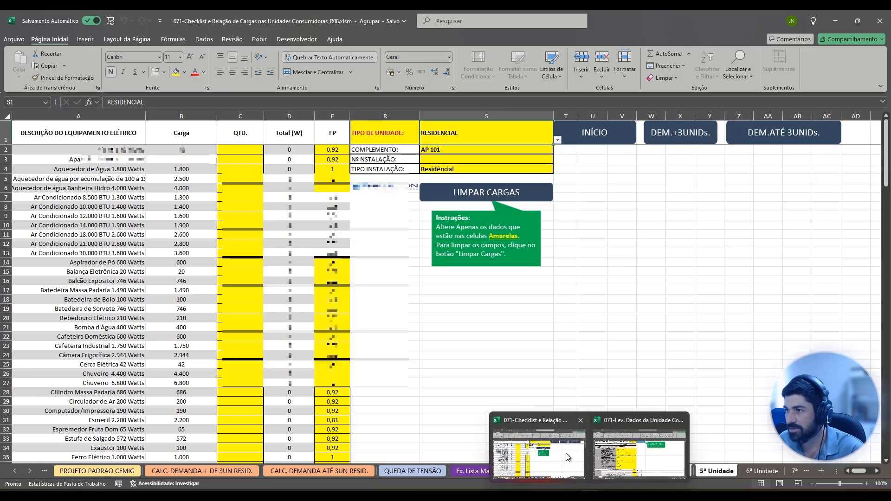
left_click(639, 453)
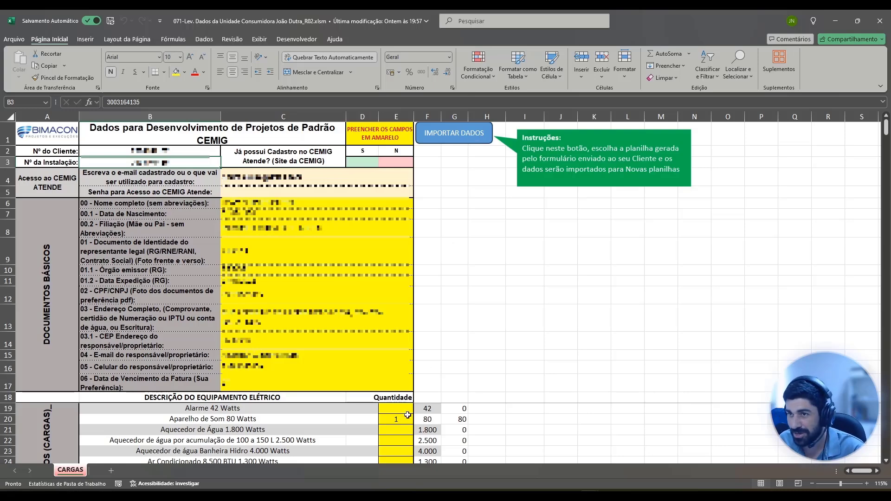
left_click_drag(398, 410, 403, 432)
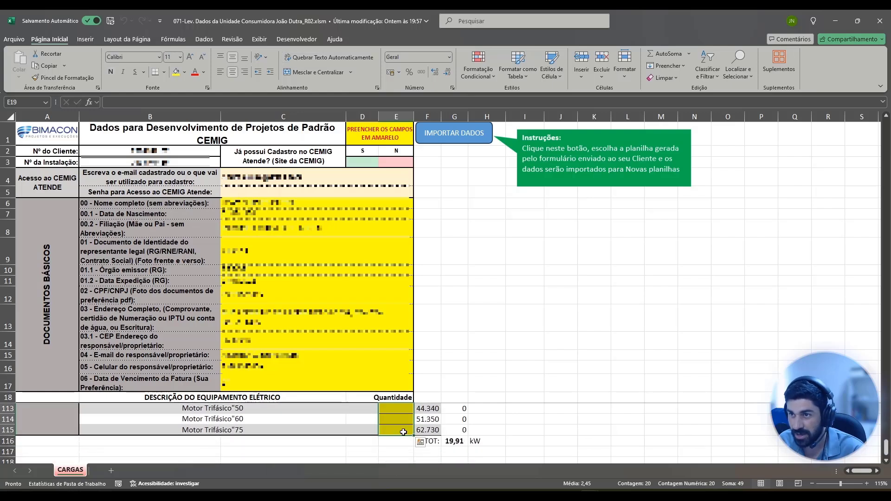
key("ctrl+c")
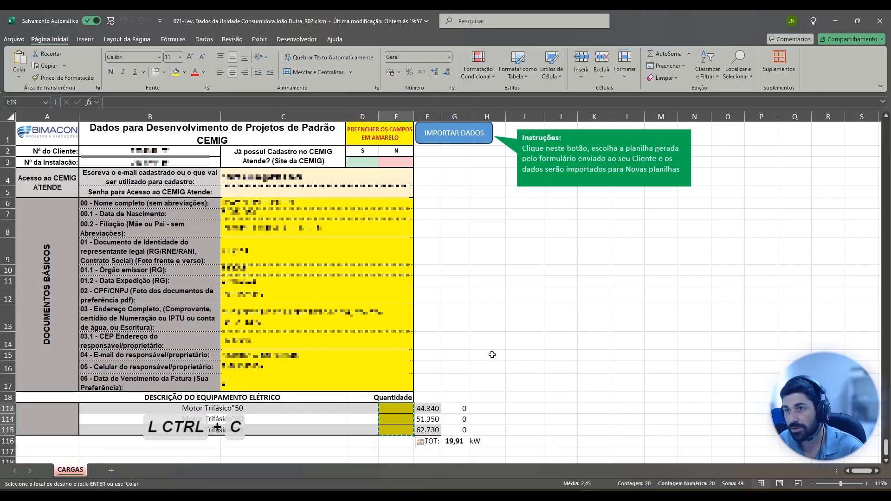
key("alt+Tab")
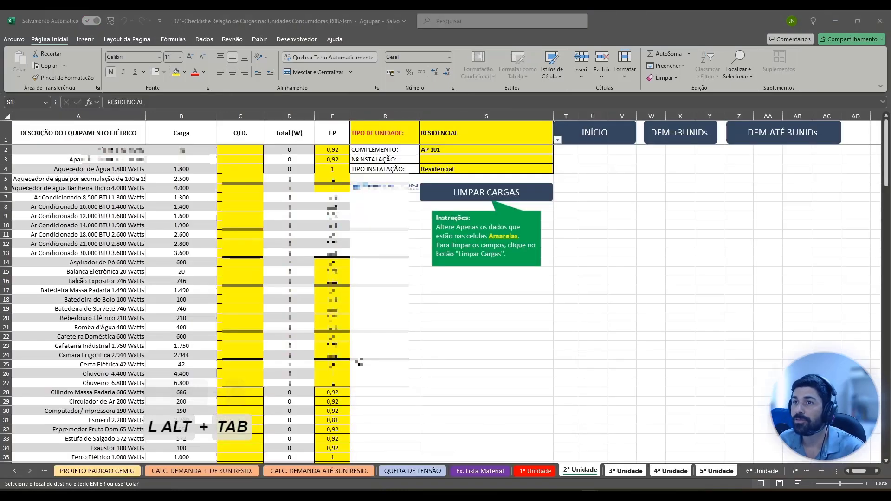
left_click(243, 152)
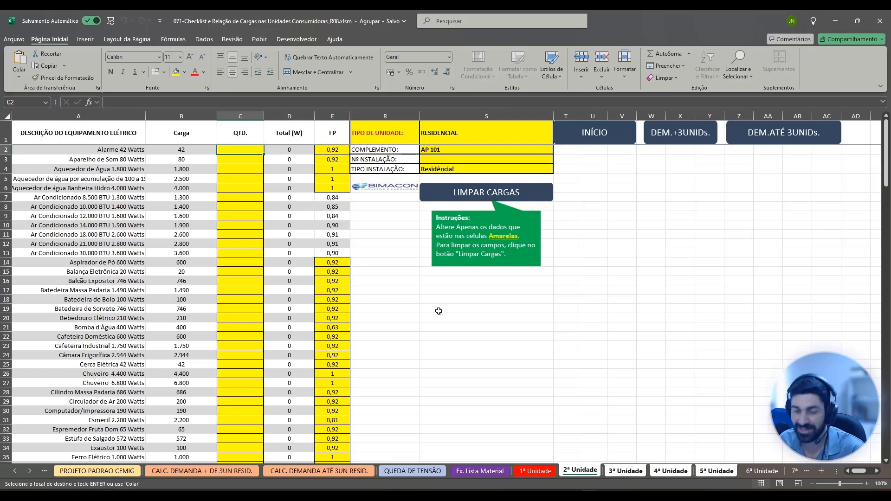
key("ctrl")
key("ctrl+v")
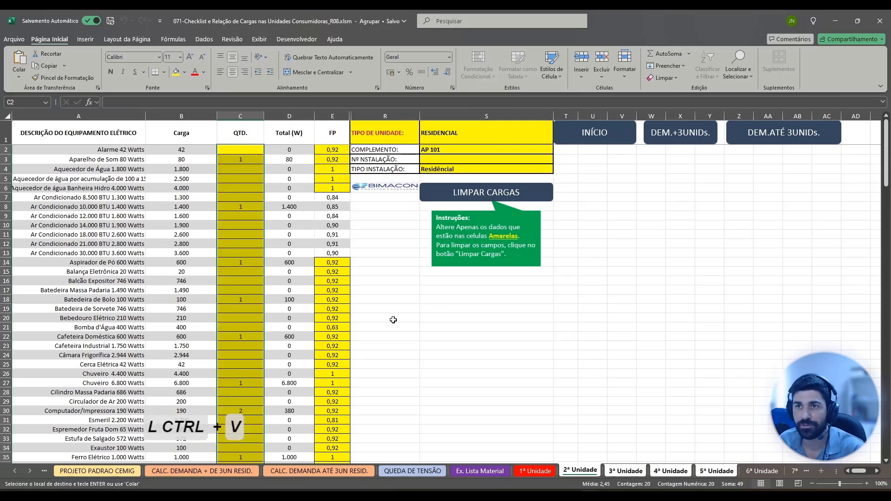
Examine the load total in D99 and the "CARGA INSTALADA", "DEMANDA" and "Dimensionamento da Unidade Consumidora" sections of "2ª Unidade".
scroll(275, 296, "down", 20)
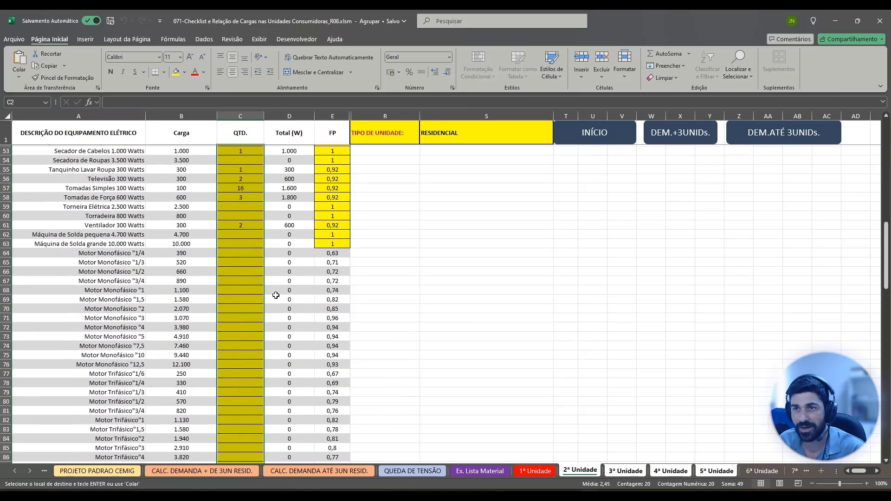
scroll(275, 295, "down", 2)
left_click(296, 357)
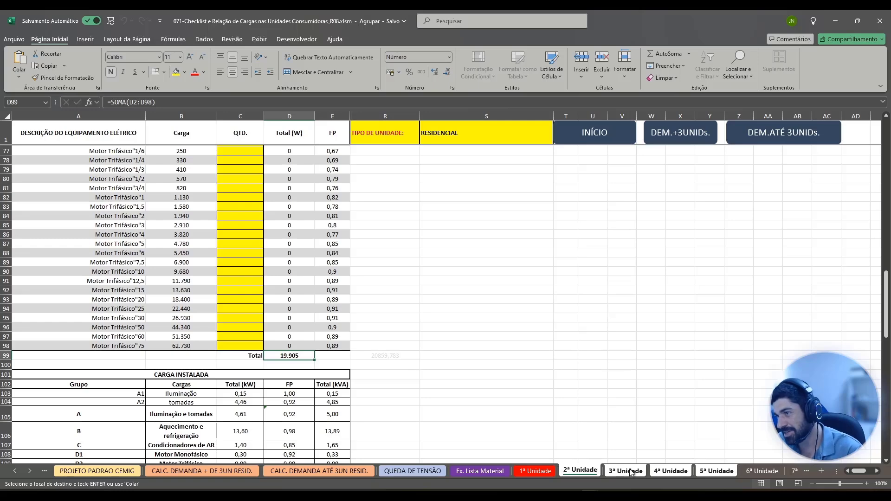
scroll(236, 302, "down", 4)
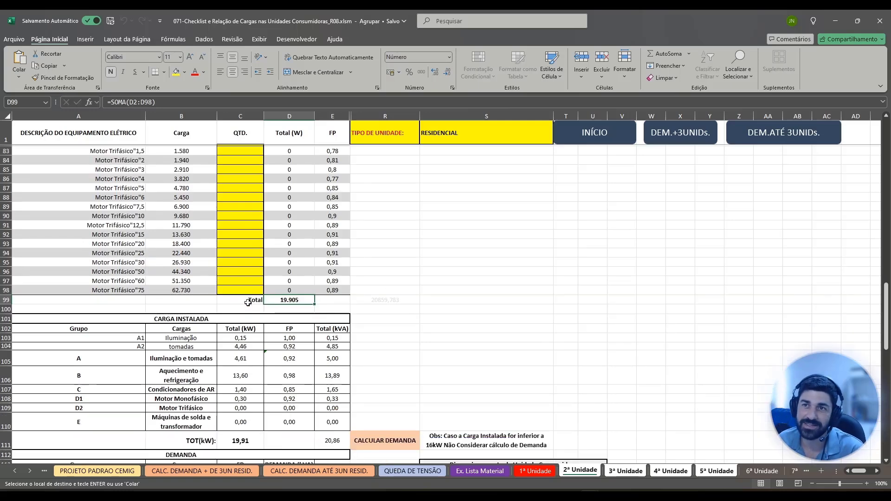
scroll(311, 256, "down", 1)
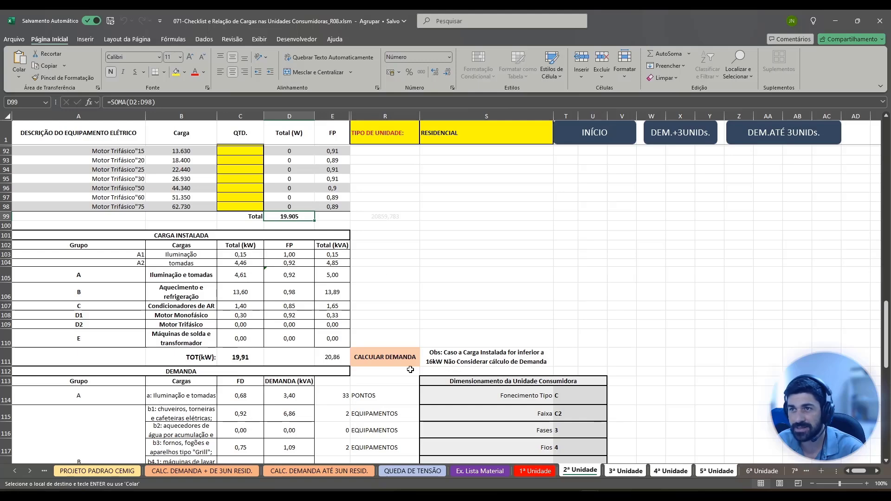
scroll(325, 355, "down", 5)
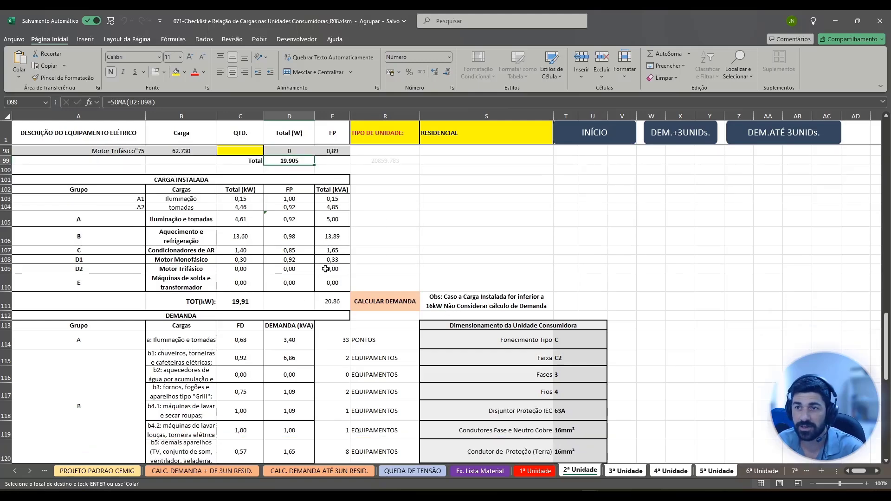
scroll(297, 254, "down", 1)
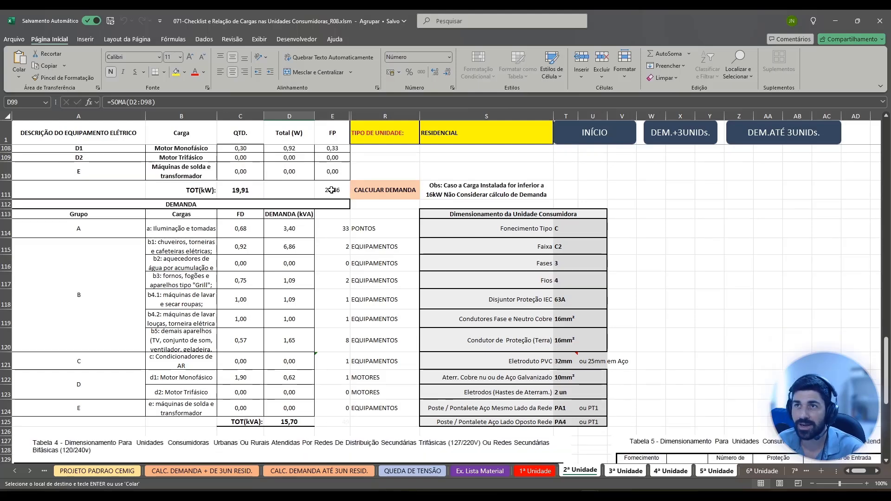
scroll(348, 209, "up", 3)
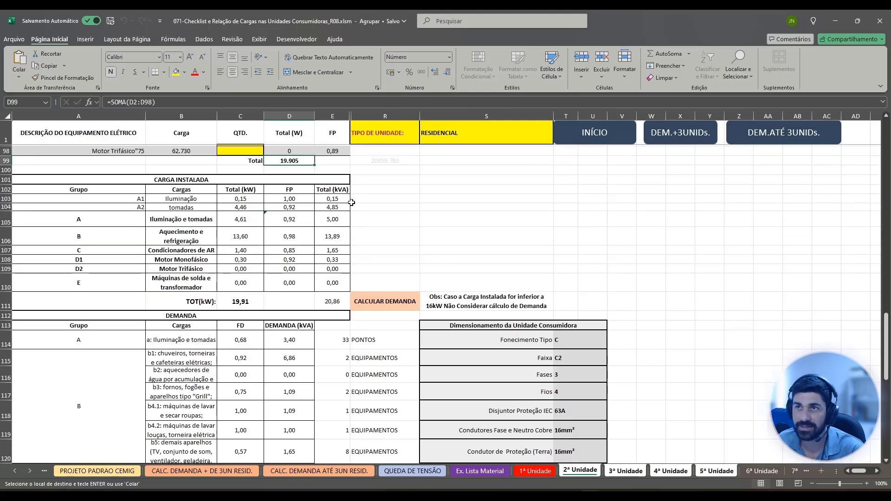
scroll(351, 202, "down", 4)
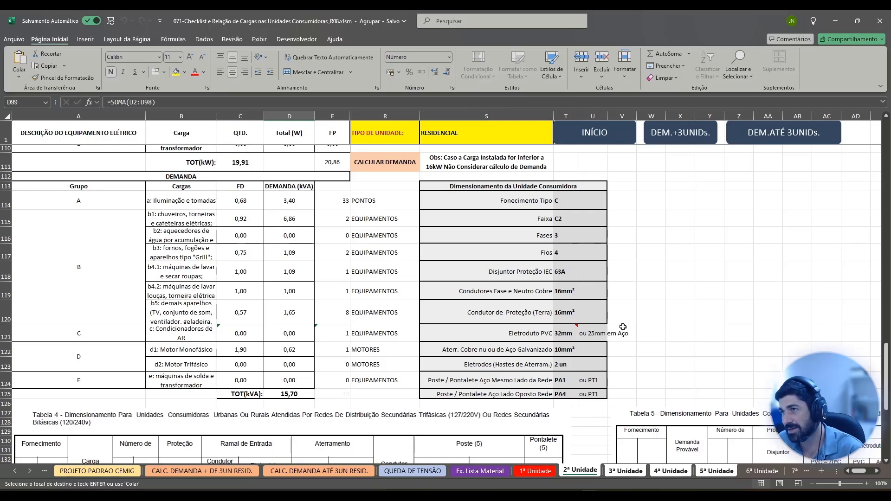
Compare the second unit's sizing results, including the Faixa and Fases formulas in T115 and T116, with Tabela 5 and its notes.
scroll(581, 347, "down", 4)
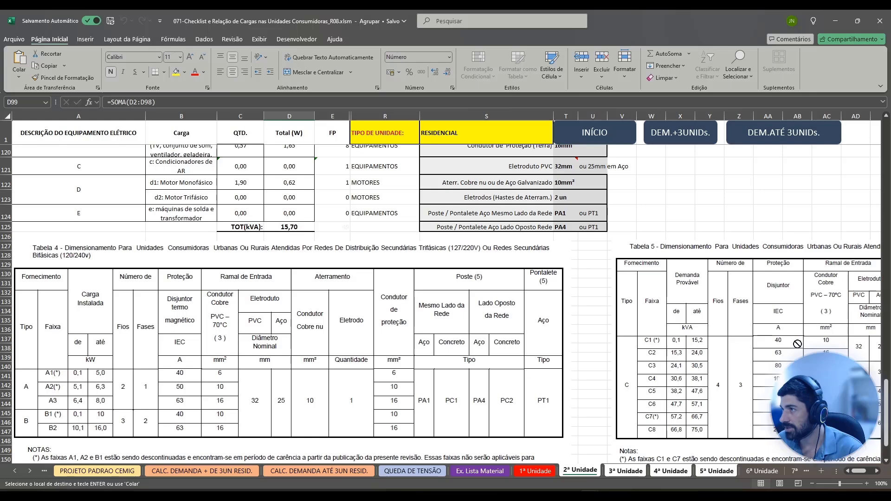
scroll(776, 352, "right", 5)
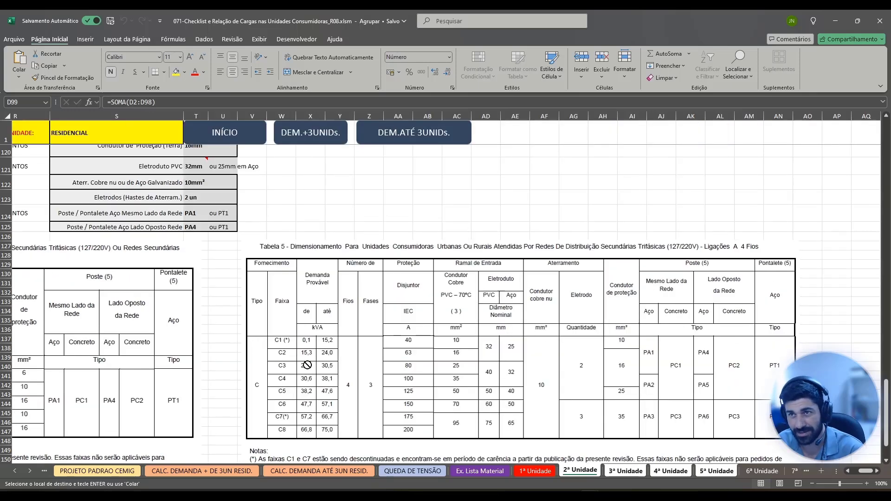
scroll(307, 365, "down", 1)
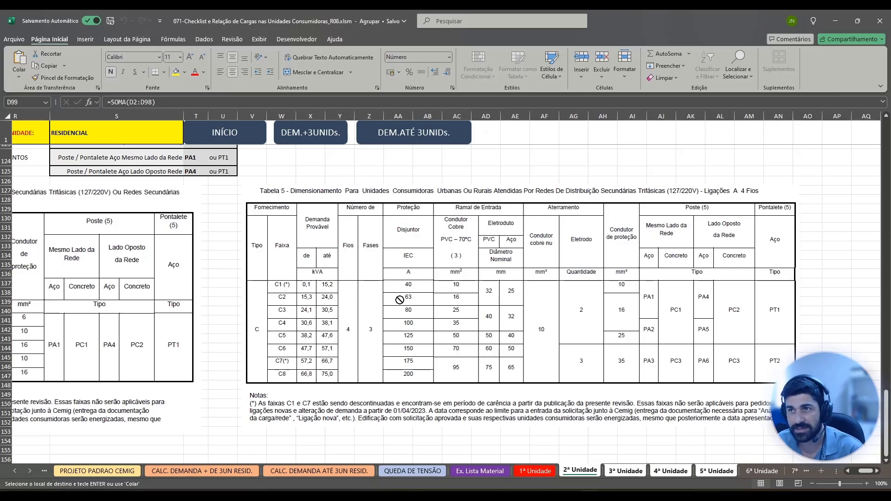
scroll(408, 329, "up", 1)
scroll(409, 329, "up", 5)
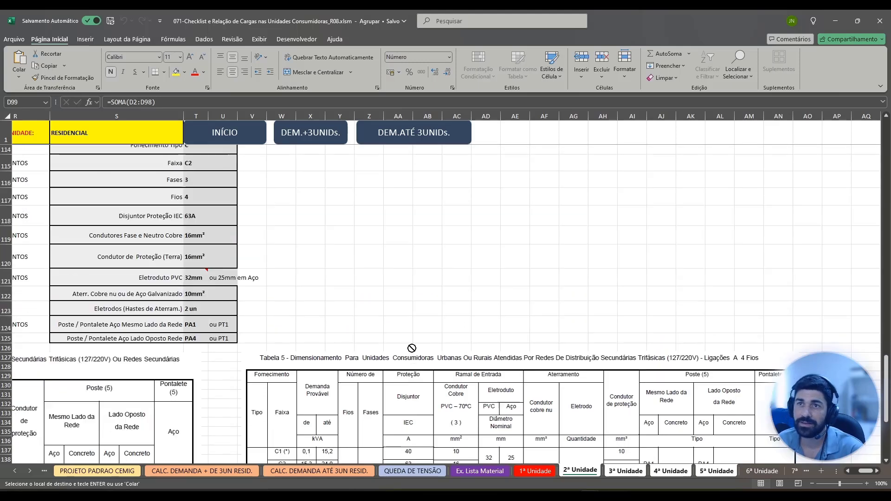
left_click(190, 246)
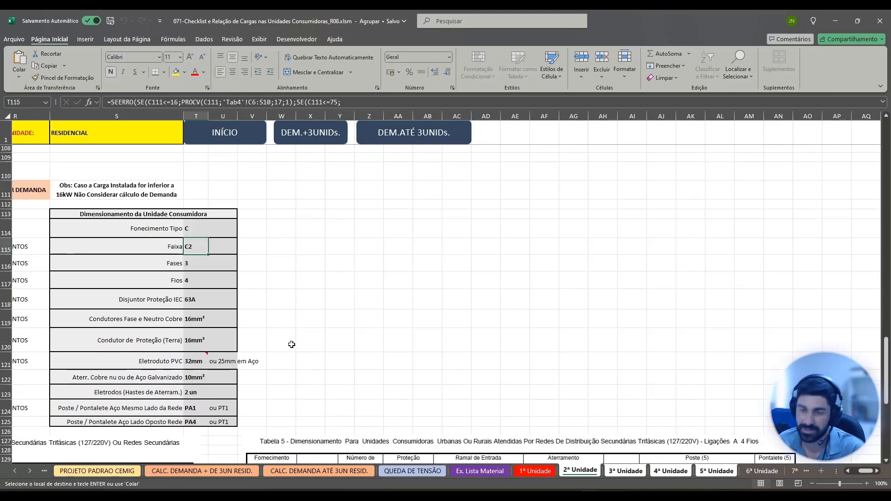
scroll(366, 348, "down", 4)
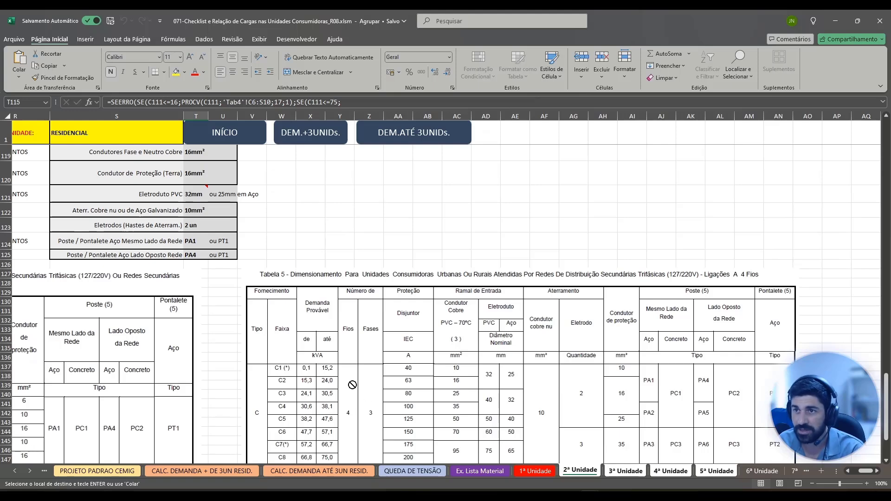
key("Down")
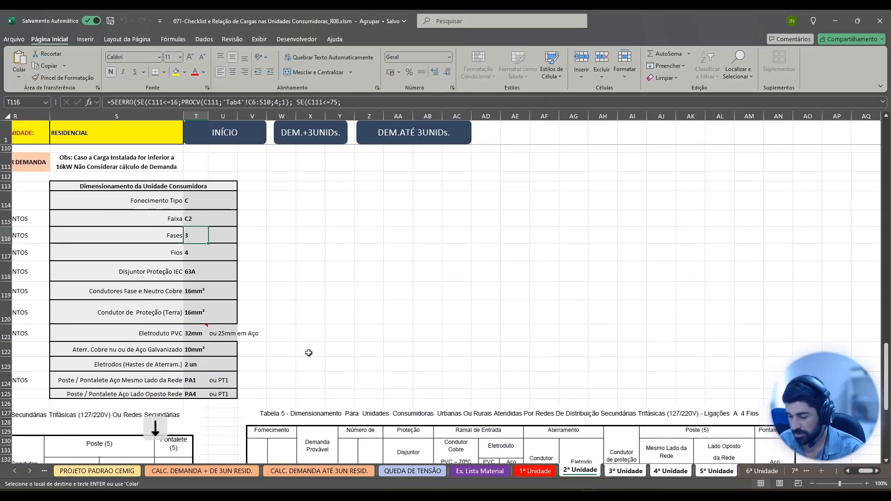
scroll(358, 438, "down", 3)
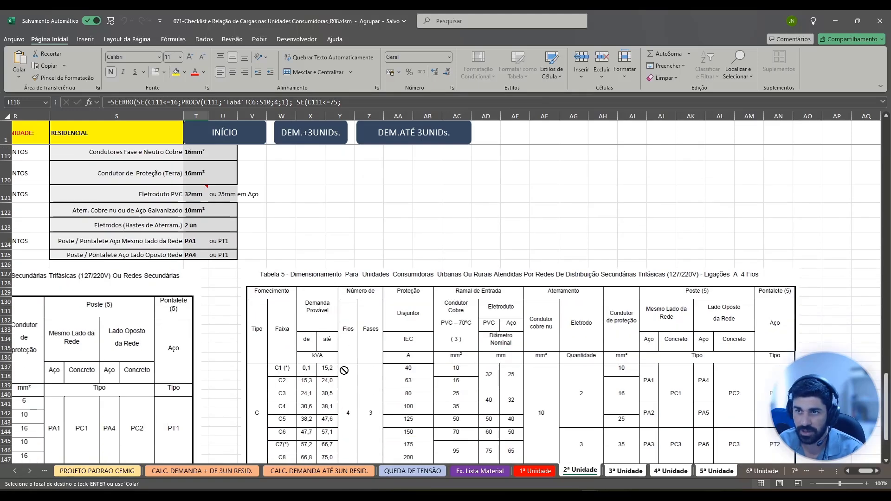
Check the pasted equipment quantities and the unit data on "3ª Unidade".
key("Left")
key("Home")
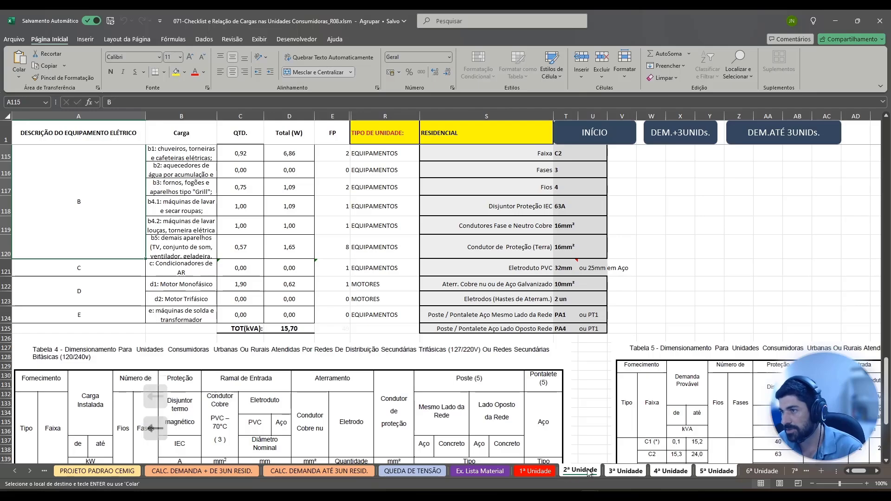
left_click(612, 471)
scroll(333, 363, "down", 19)
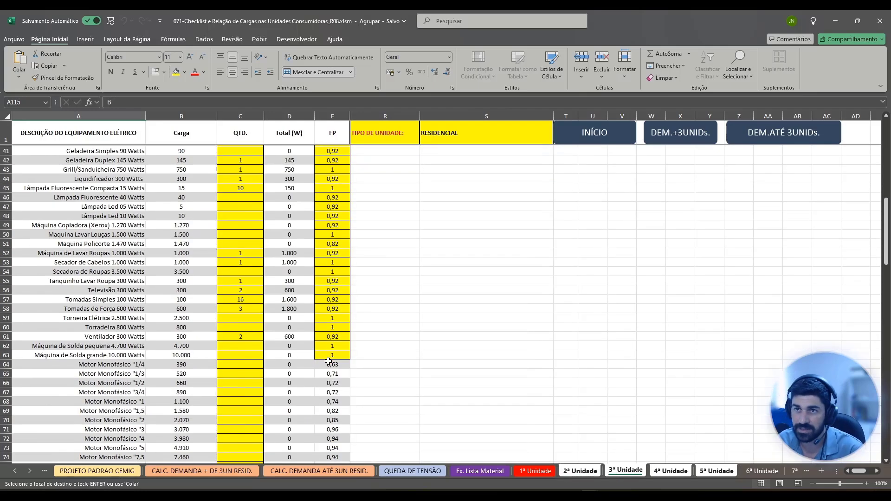
scroll(333, 363, "up", 19)
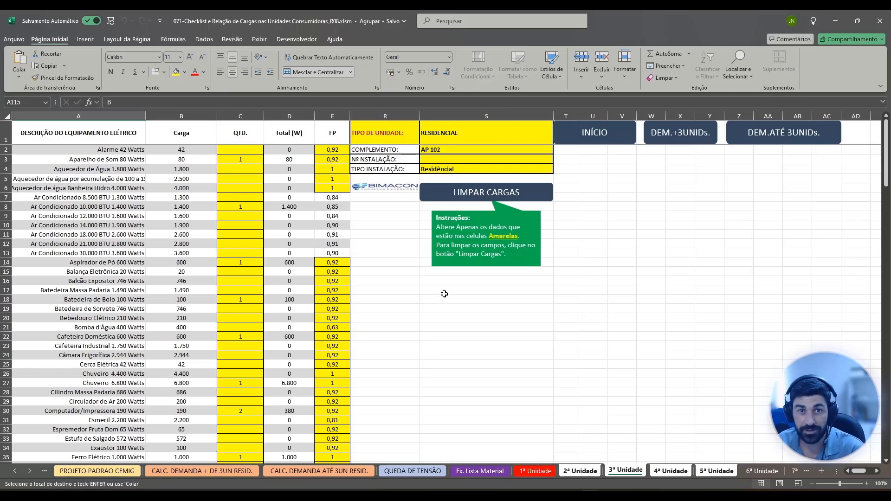
Set COMPLEMENTO in S2 to "AP 01" from "2ª Unidade" across the grouped sheets.
left_click(590, 472)
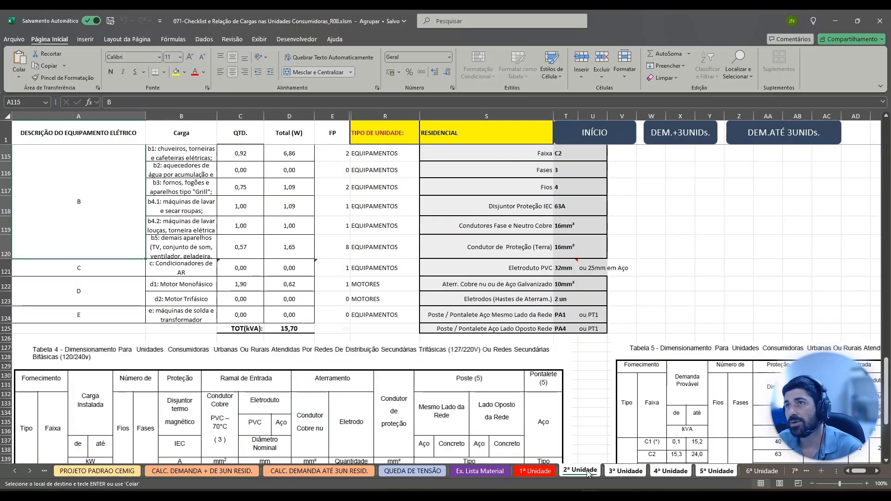
scroll(482, 260, "up", 20)
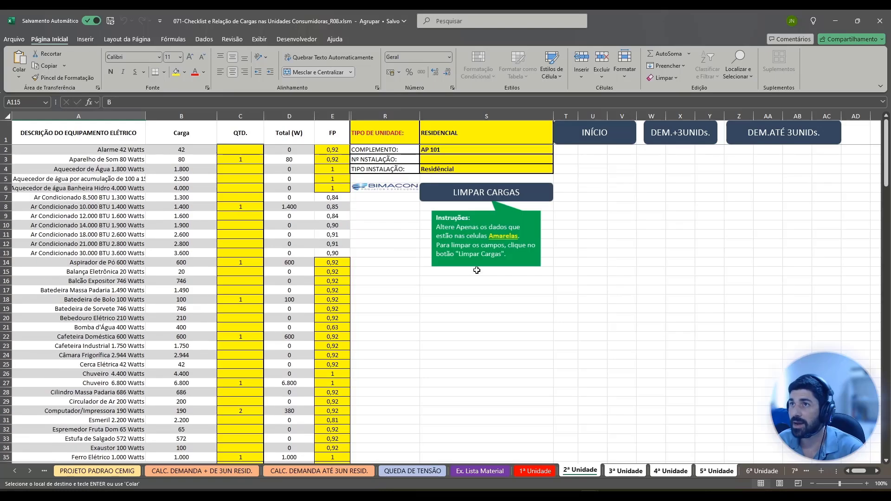
double_click(449, 150)
key("Left")
key("Left")
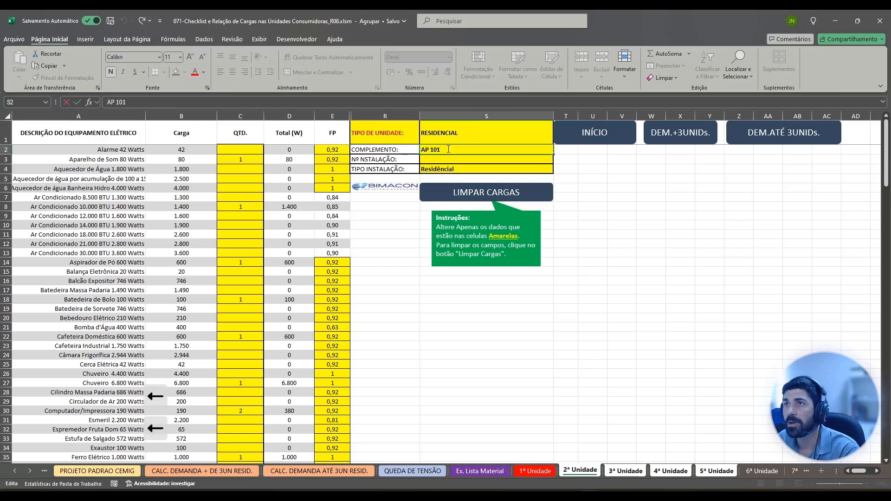
key("BackSpace")
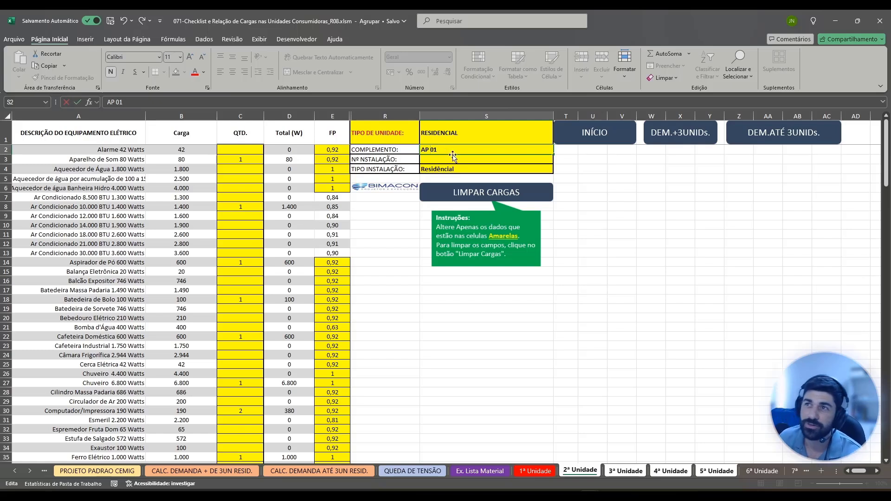
left_click(615, 472)
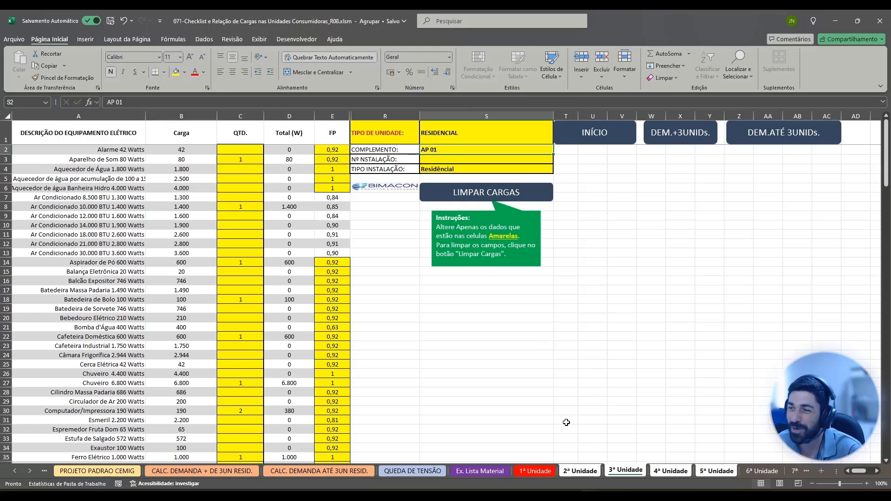
Ungroup the unit sheets and set COMPLEMENTO in S2 of "3ª Unidade" to "AP 02".
left_click(529, 472)
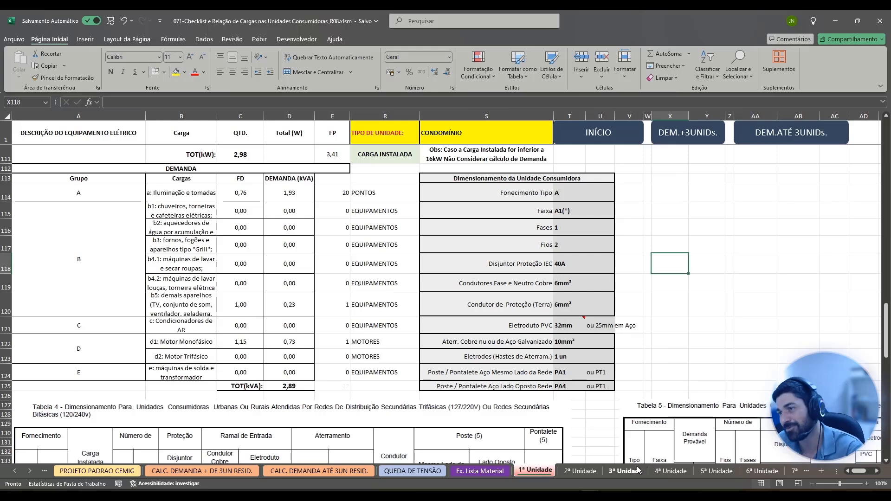
left_click(579, 471)
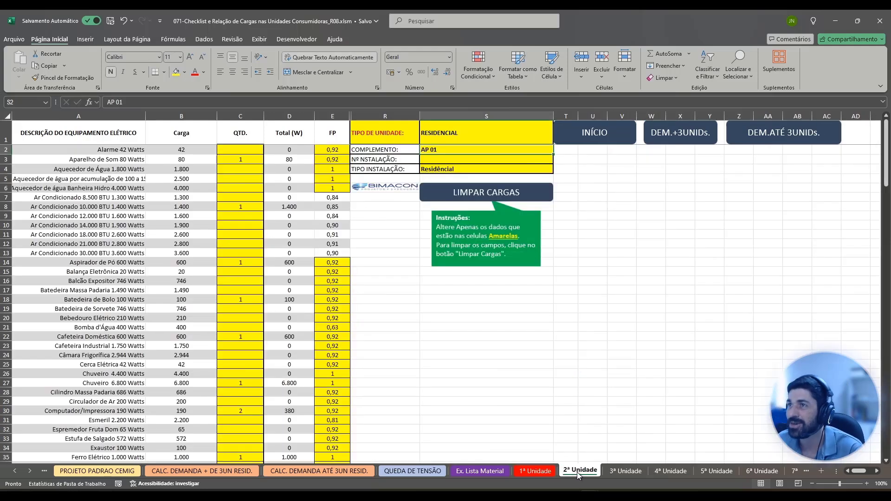
left_click(619, 472)
double_click(444, 149)
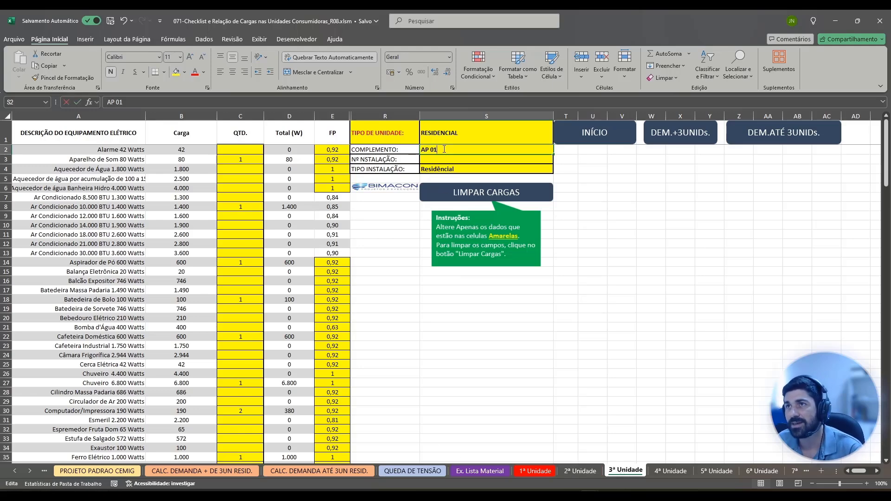
key("BackSpace")
type("2")
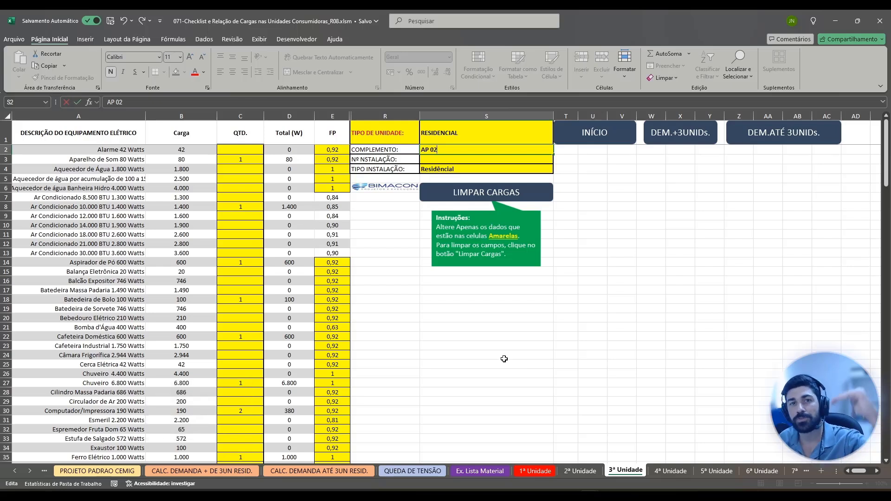
Set COMPLEMENTO in S2 of "4ª Unidade" to "AP 101".
left_click(664, 471)
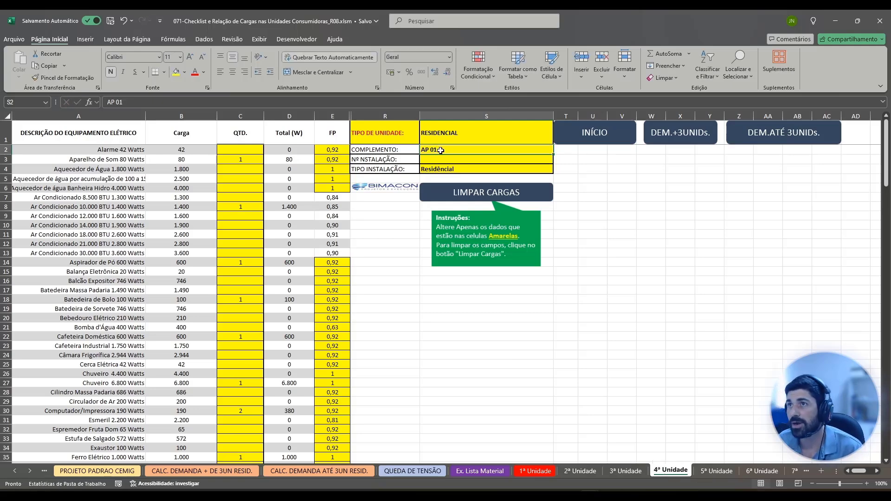
double_click(431, 150)
type("1")
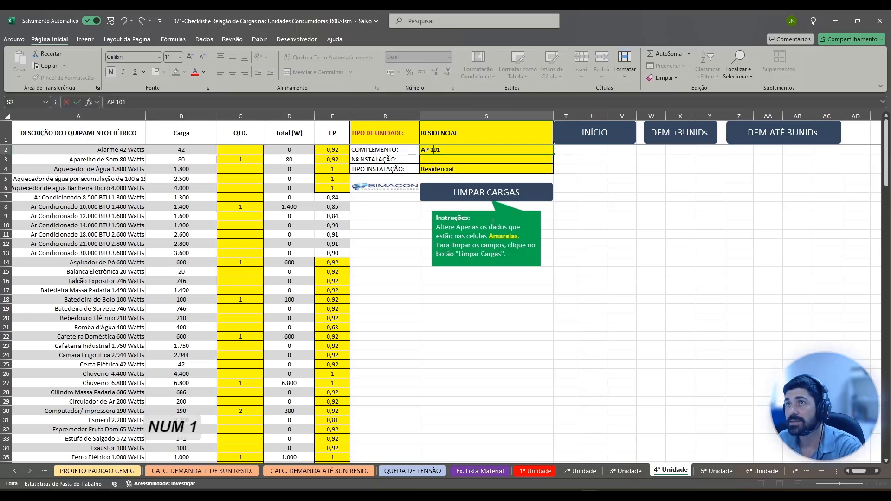
Set COMPLEMENTO in S2 of "5ª Unidade" to "AP 102".
left_click(716, 472)
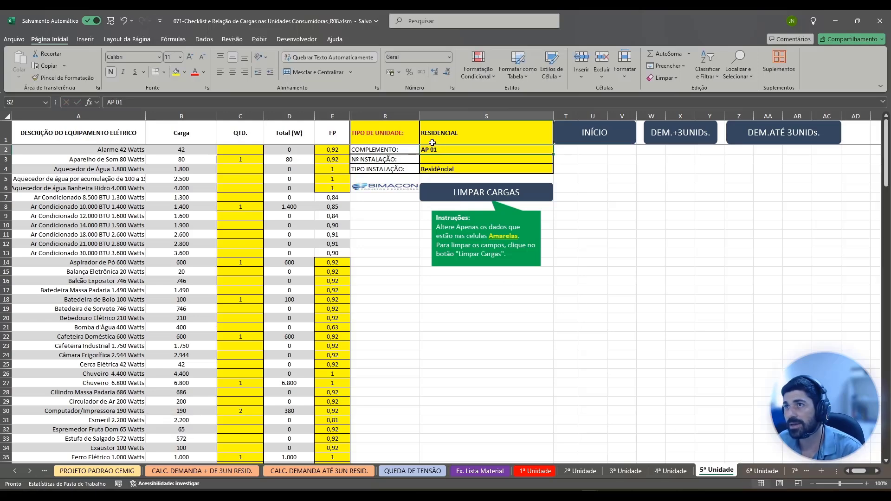
double_click(432, 149)
type("1")
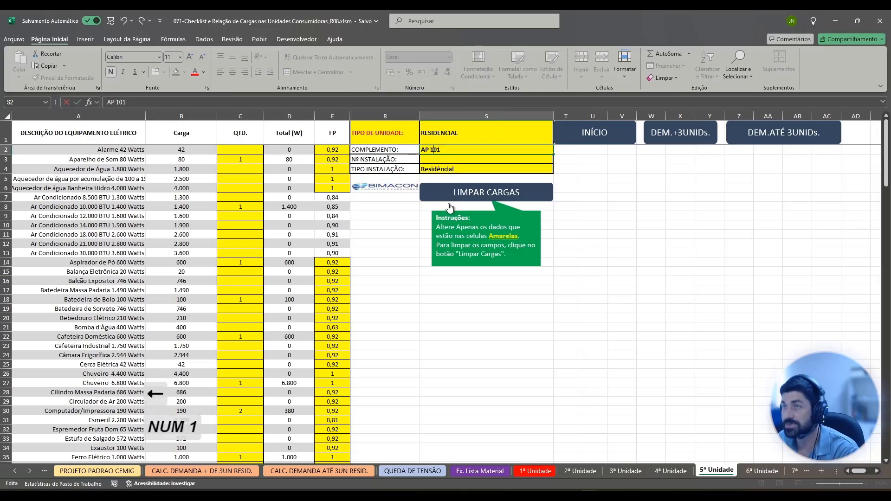
key("Right")
key("Right")
key("BackSpace")
type("2")
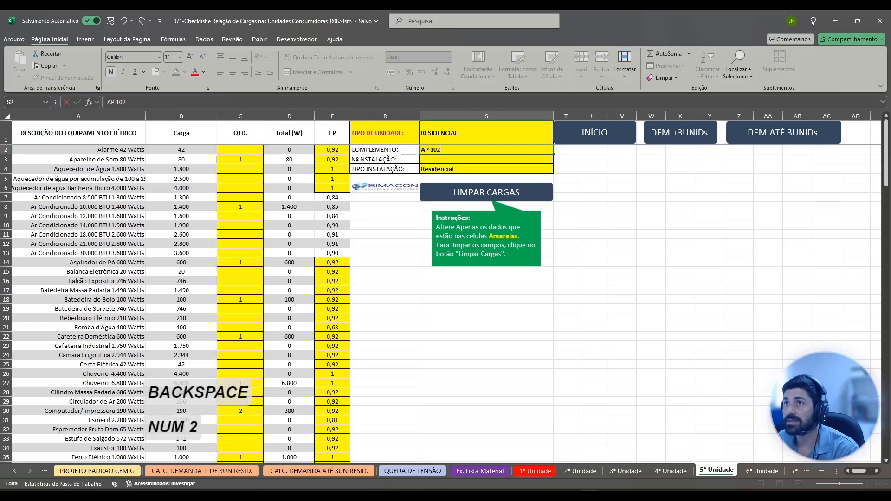
left_click(626, 299)
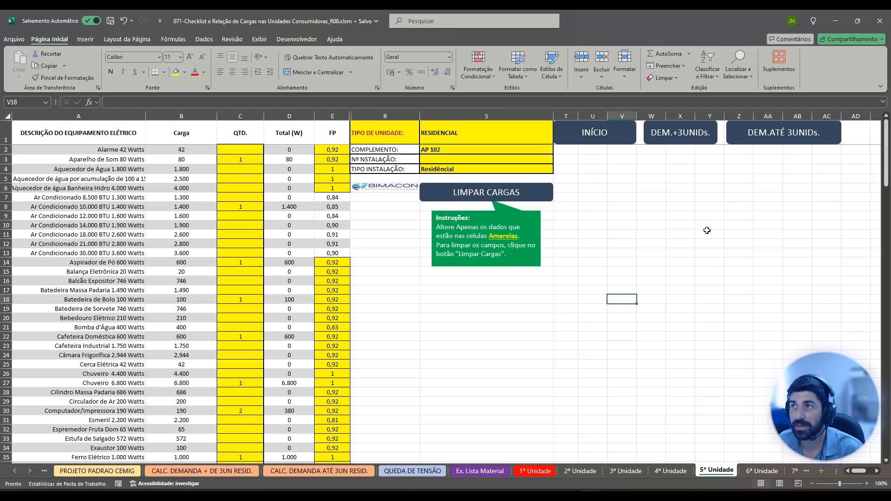
Return to "PROJETO PADRAO CEMIG" and mark the units from number 6 onward as OCULTAR with the Ocultar Unidades macro.
left_click(612, 141)
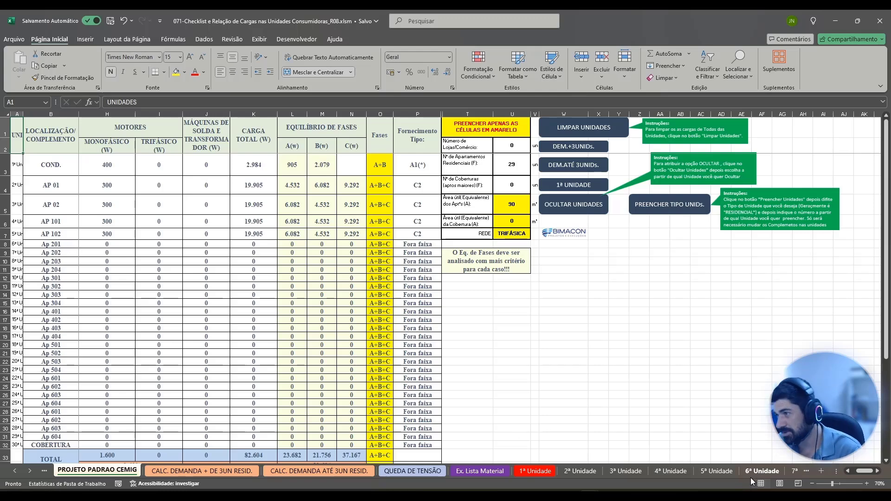
left_click(67, 244)
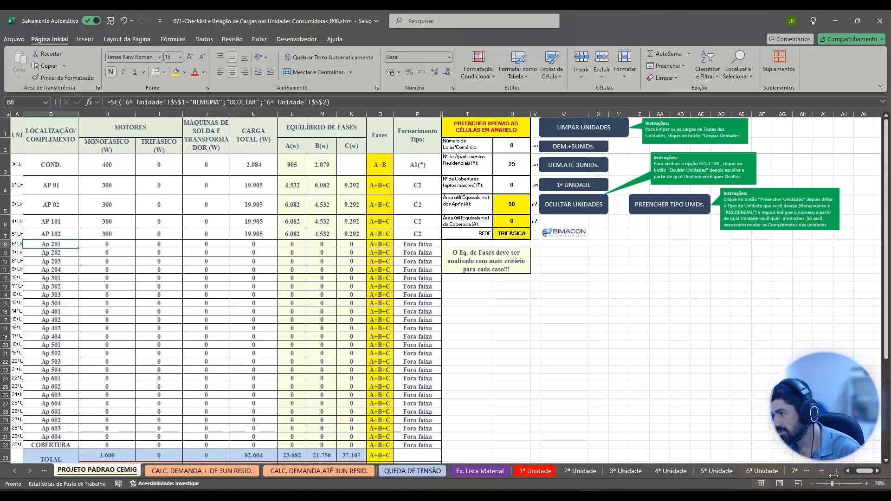
scroll(24, 249, "down", 1)
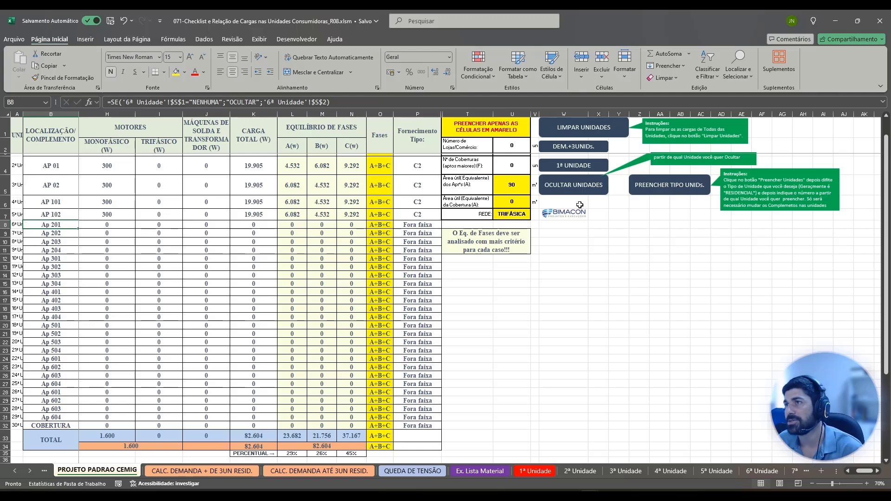
left_click(586, 190)
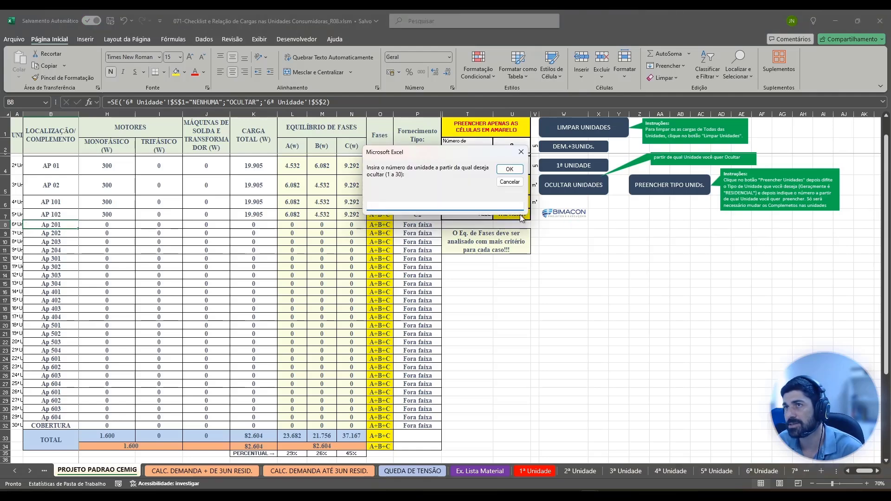
type("6")
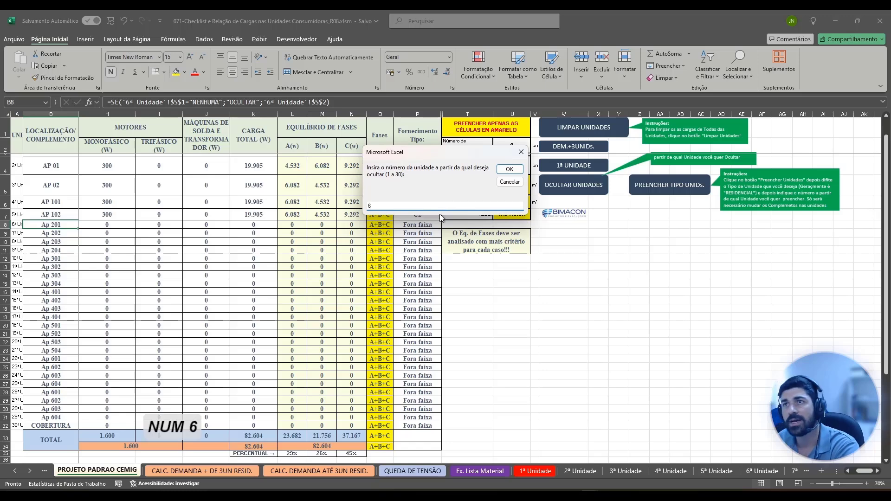
left_click(507, 170)
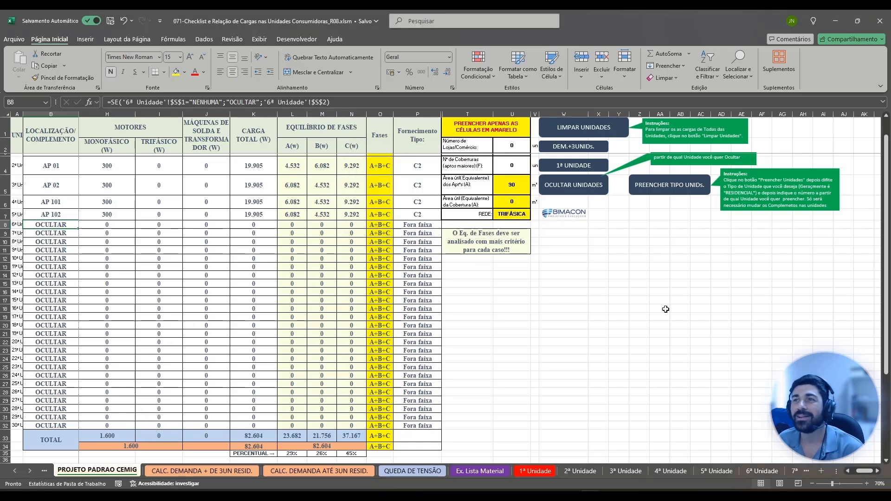
Hide rows 8 to 32 containing the units marked OCULTAR on "PROJETO PADRAO CEMIG".
left_click_drag(4, 224, 49, 425)
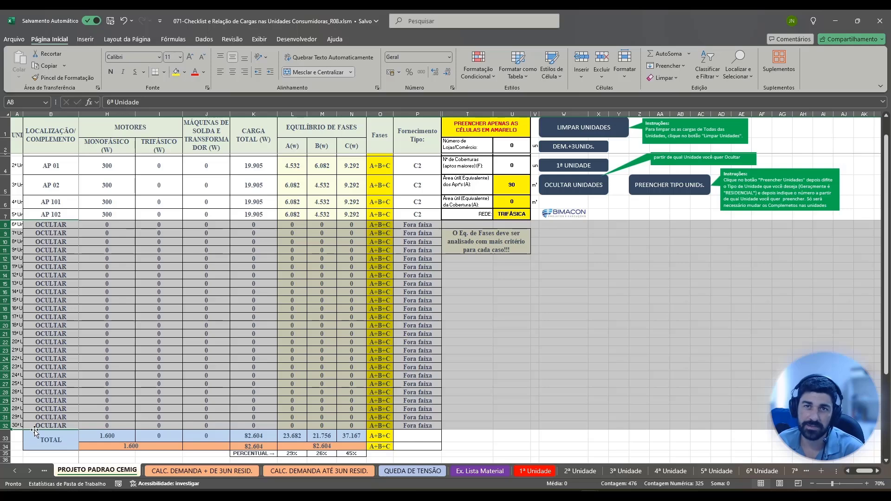
right_click(4, 427)
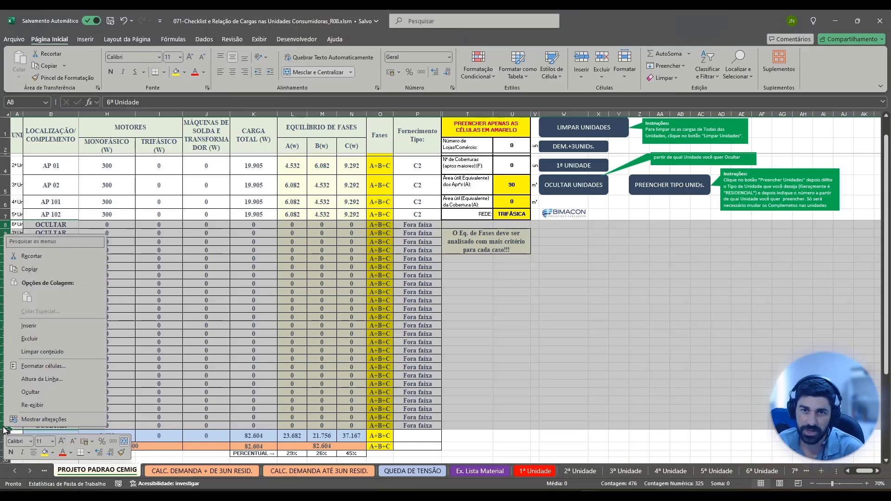
left_click(43, 390)
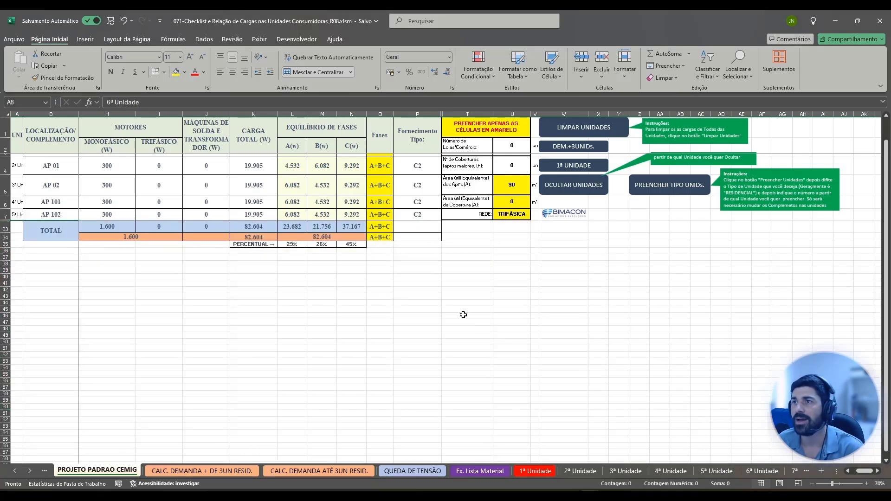
left_click(543, 248)
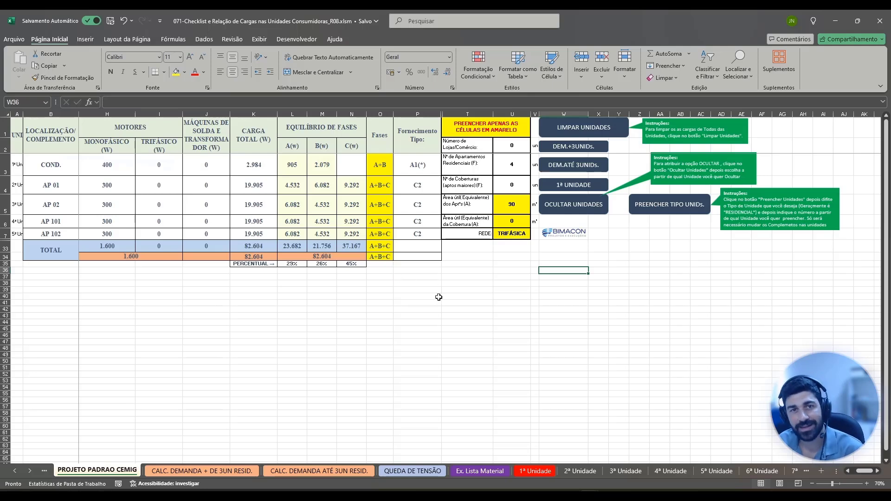
Examine the DG1 demand-by-area calculation on "CALC. DEMANDA + DE 3UN RESID.", including the formulas in C16, C18 and B20.
left_click(224, 474)
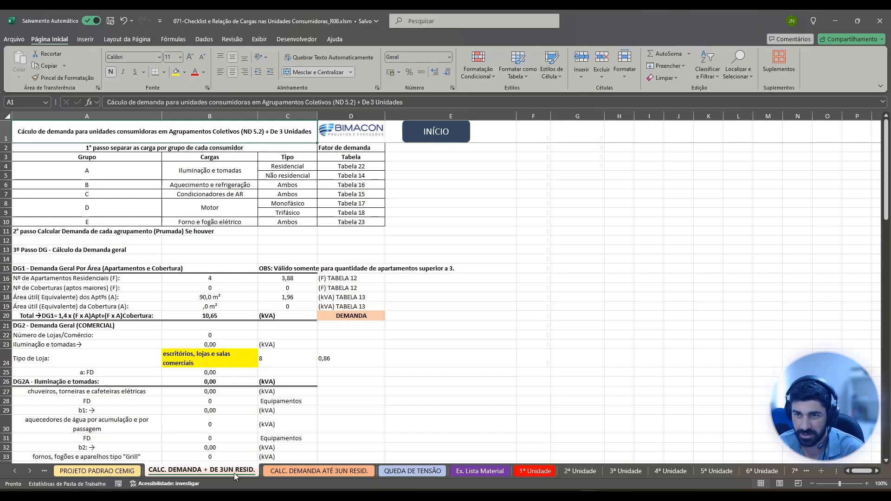
scroll(258, 286, "down", 1)
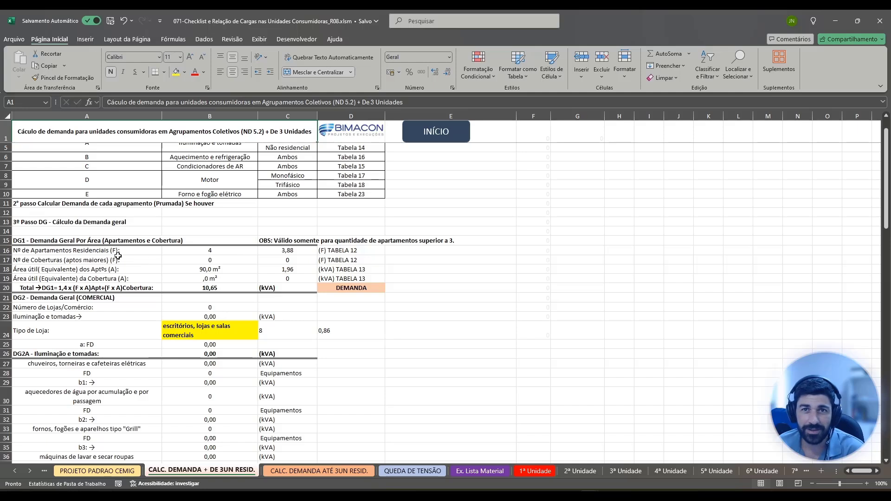
left_click(300, 253)
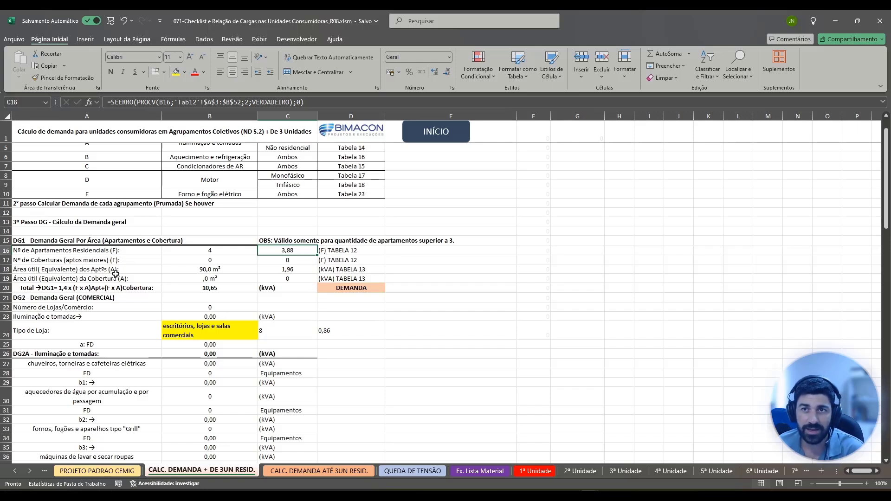
left_click(228, 271)
left_click(305, 271)
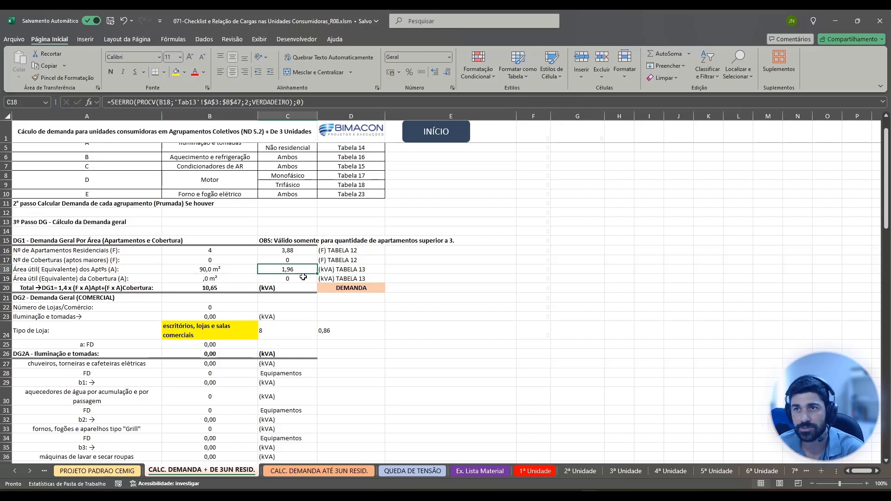
left_click(234, 289)
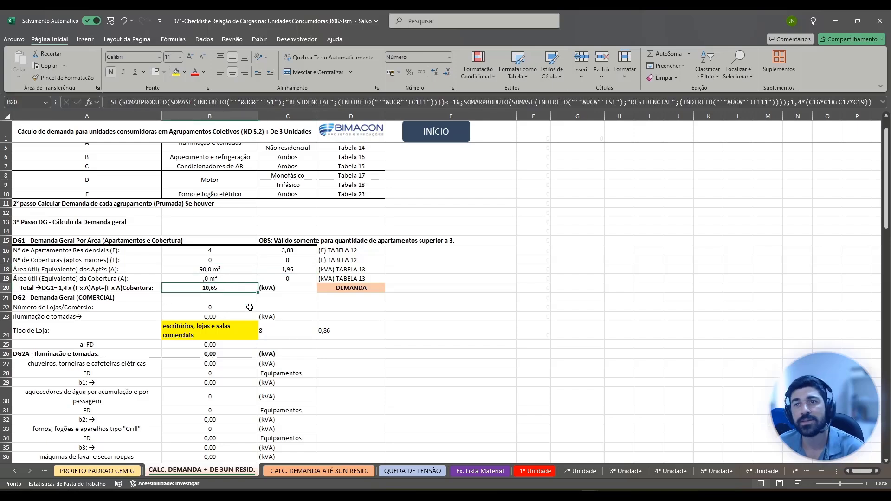
Check the total demand formula in B64 and compare the entrance circuit sizing with Tabela 1.
scroll(251, 308, "down", 13)
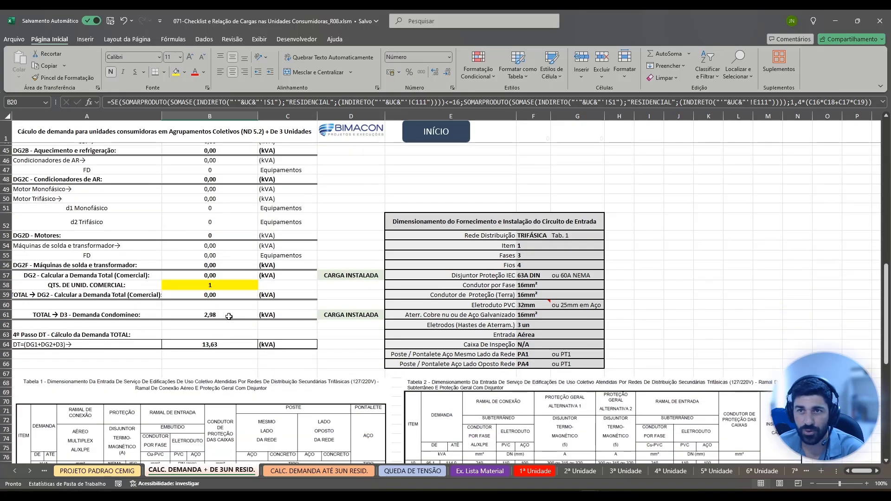
left_click(210, 344)
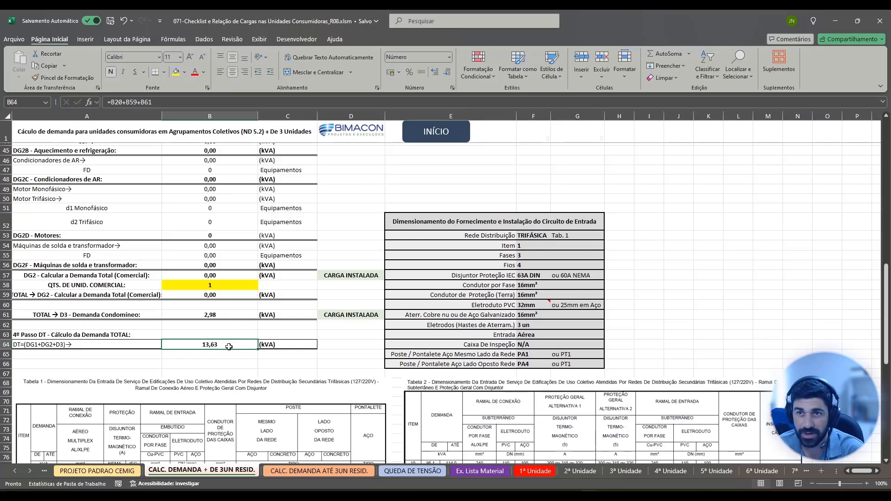
scroll(234, 351, "down", 1)
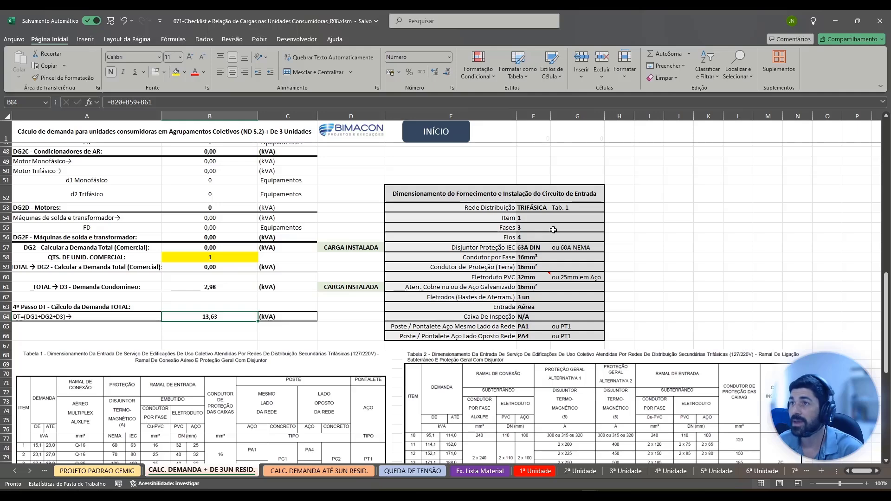
scroll(553, 230, "down", 1)
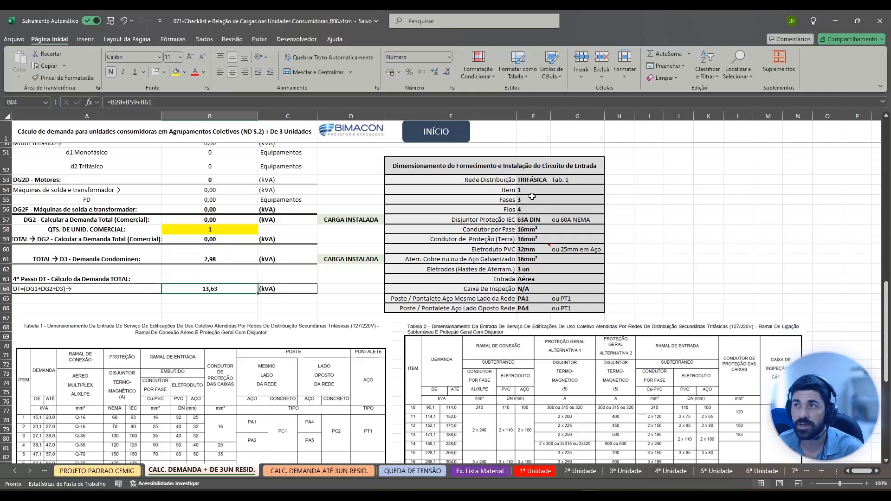
scroll(371, 302, "down", 2)
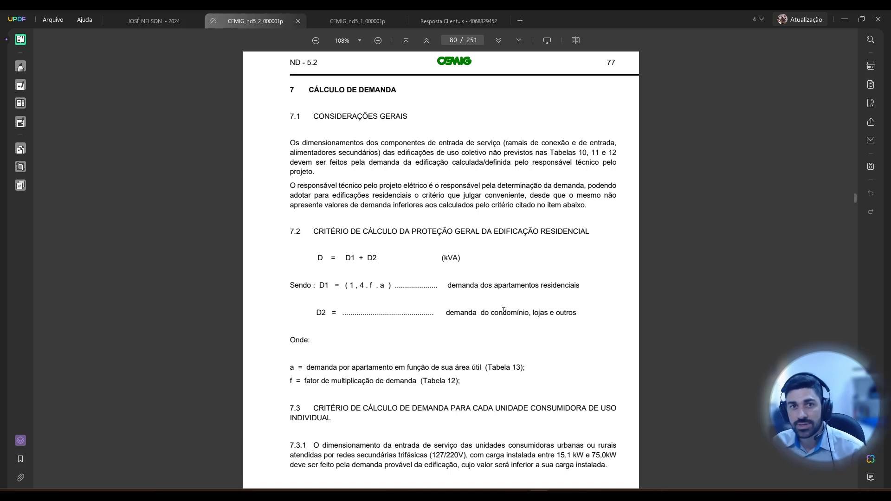
In the ND-5.2 standard open in UPDF, read the demand calculation criteria of section 7 and the notes following 7.3.3.
scroll(462, 306, "down", 1)
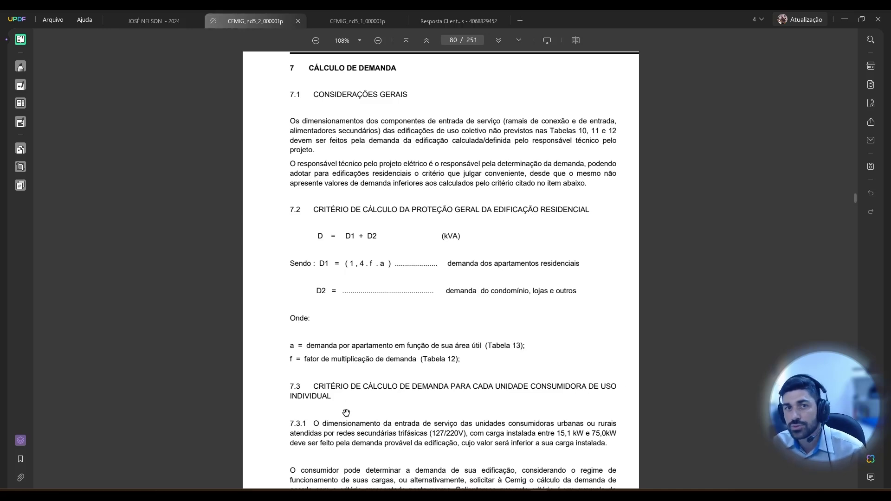
scroll(365, 400, "down", 15)
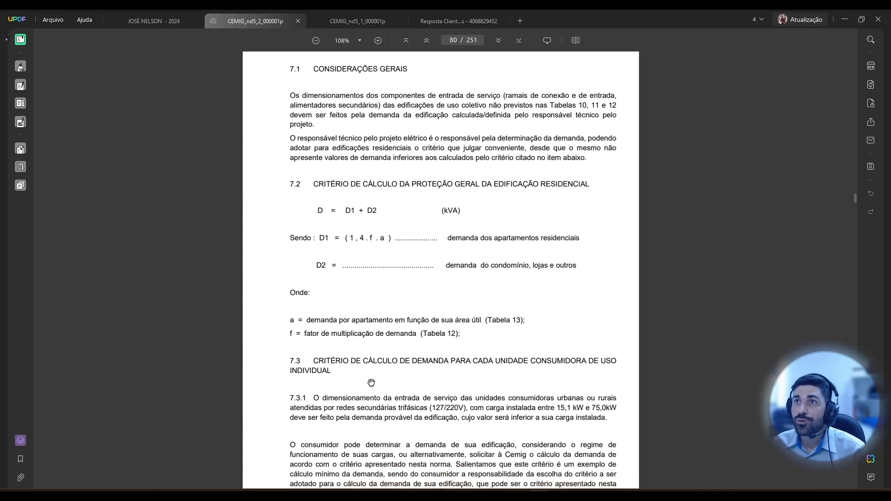
scroll(373, 374, "down", 10)
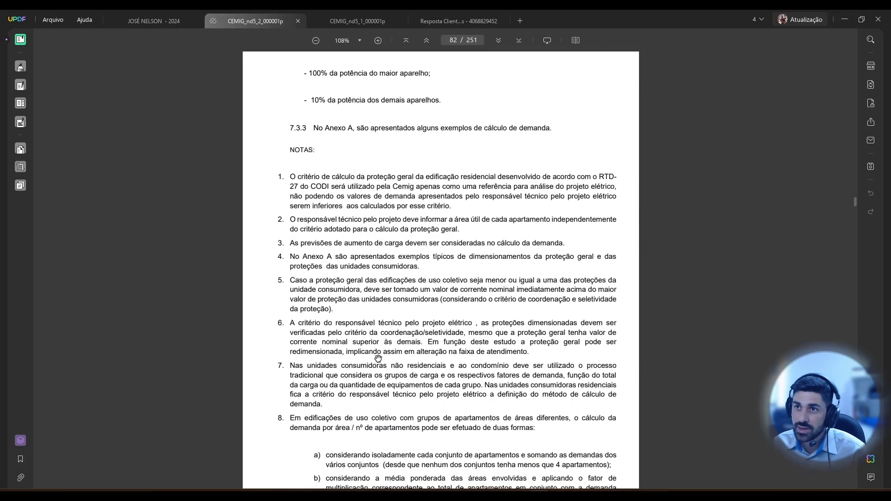
scroll(378, 358, "down", 3)
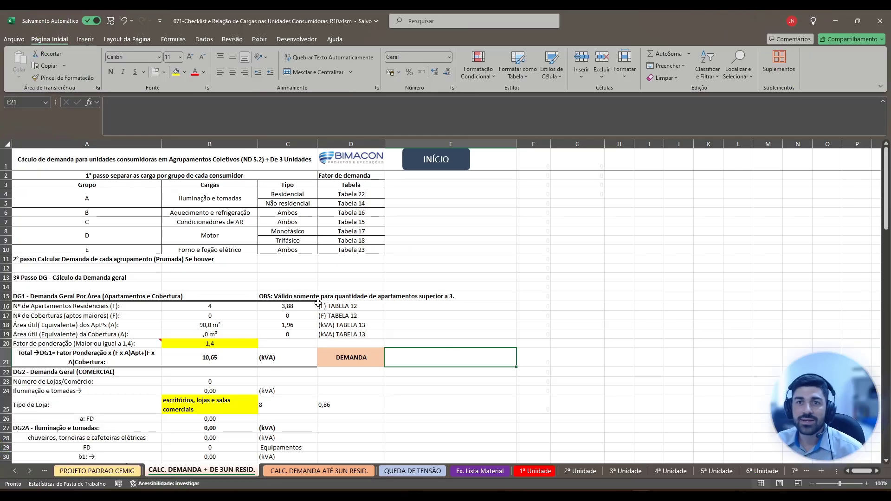
Set the DG1 weighting factor (Fator de ponderação) in B20 to 3.
left_click(132, 344)
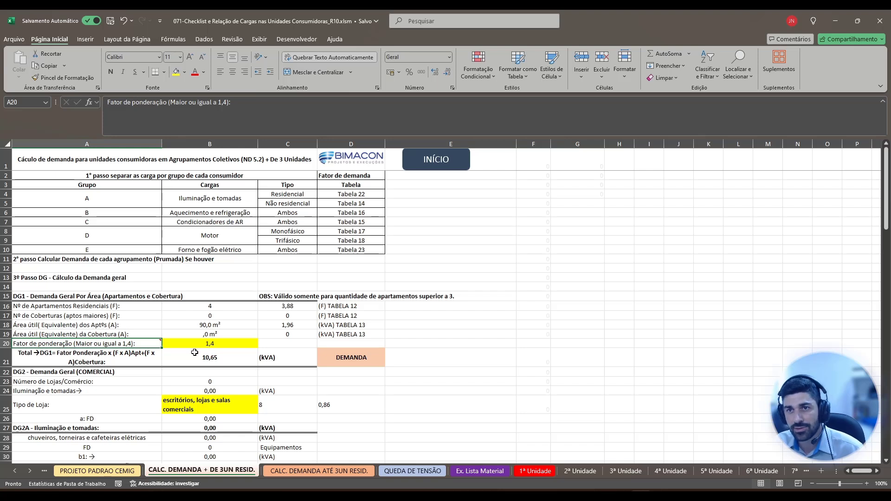
left_click(238, 344)
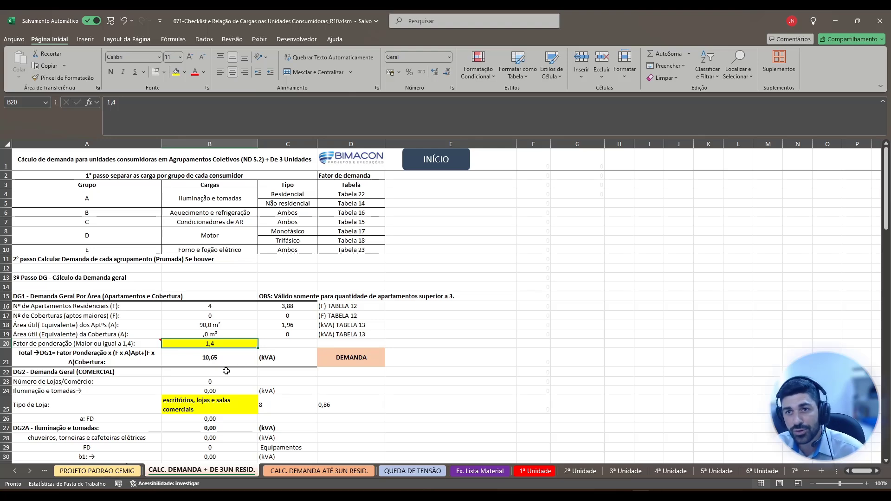
scroll(242, 363, "down", 3)
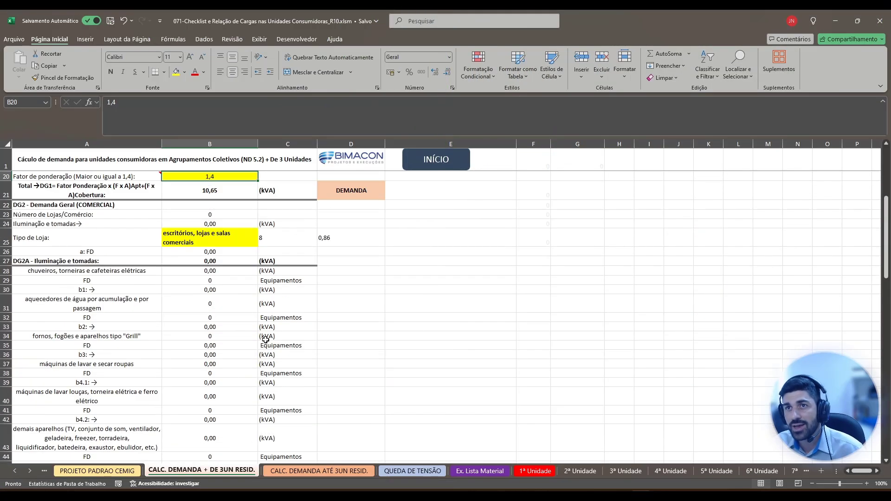
scroll(265, 348, "up", 4)
scroll(265, 348, "up", 2)
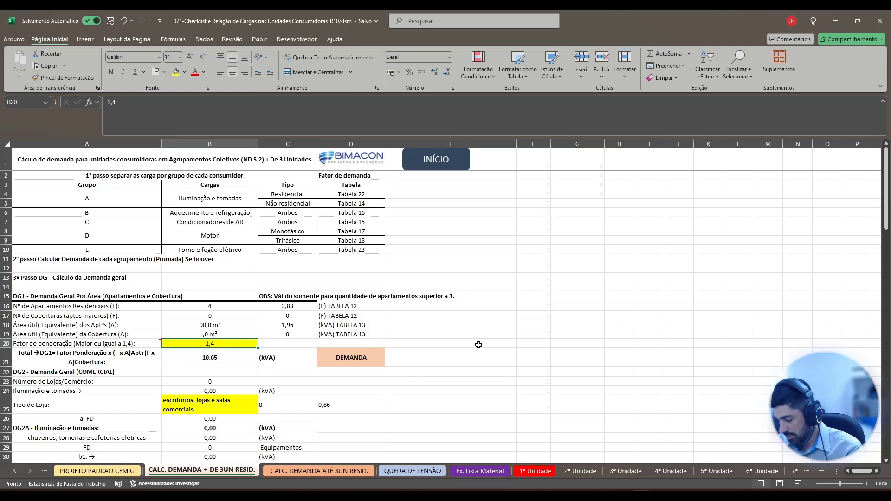
type("3")
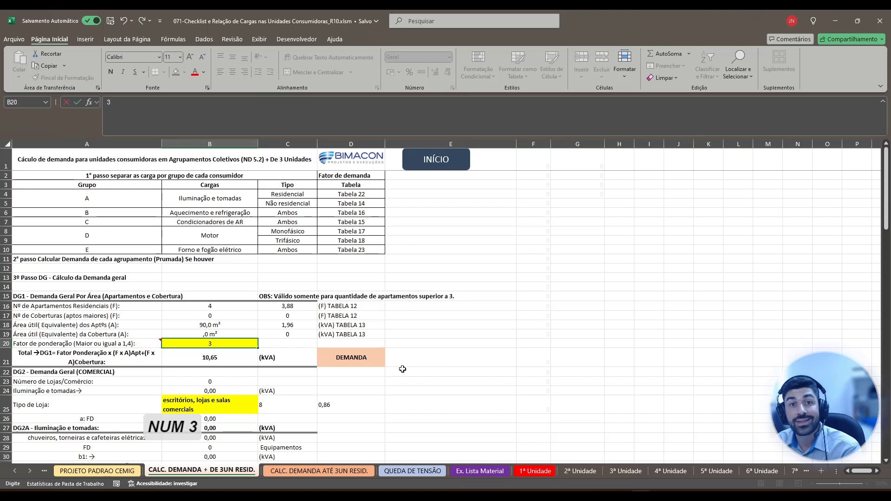
key("Return")
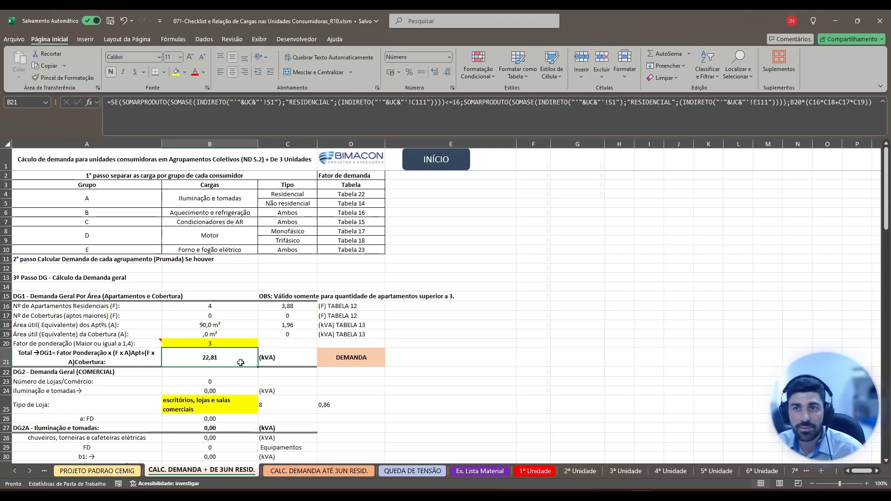
Review the recalculated total demand DT and the resulting entrance circuit sizing against the demand ranges in Tabela 1.
scroll(310, 339, "down", 5)
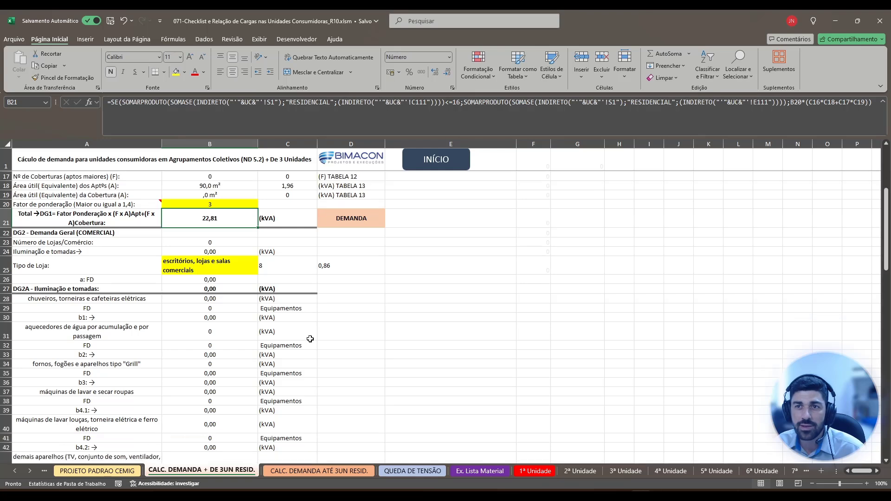
scroll(310, 339, "down", 10)
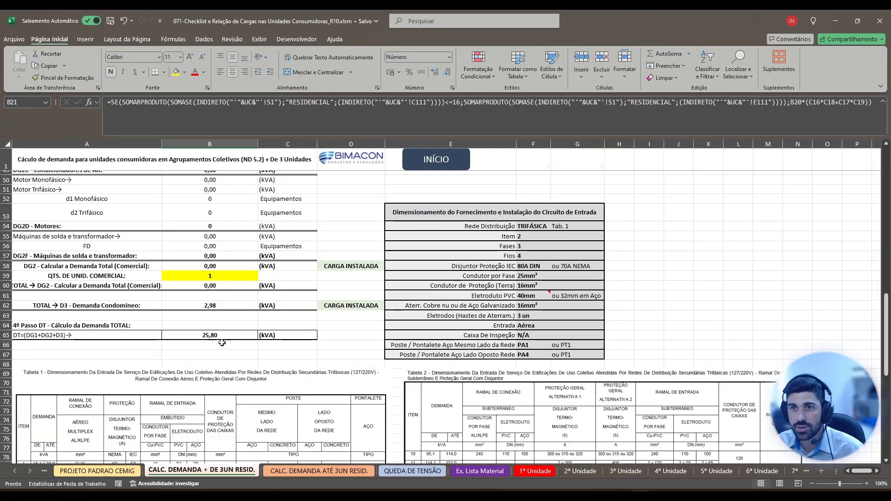
scroll(222, 342, "down", 1)
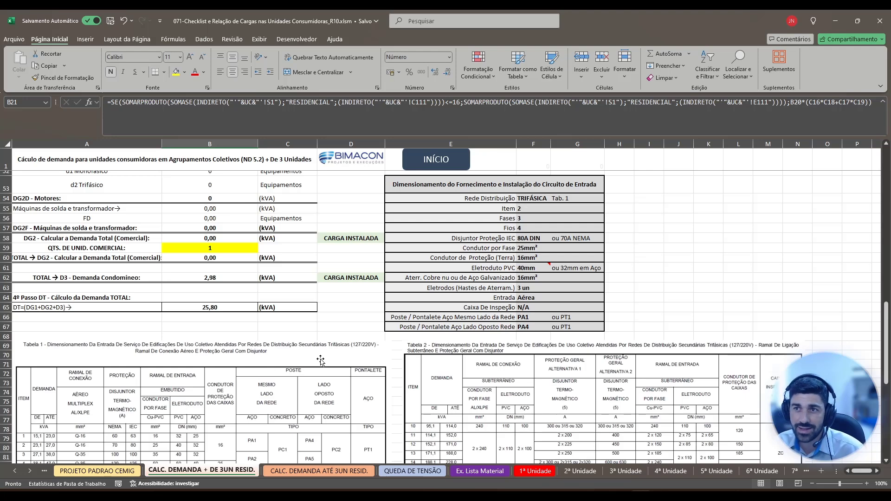
scroll(229, 363, "down", 1)
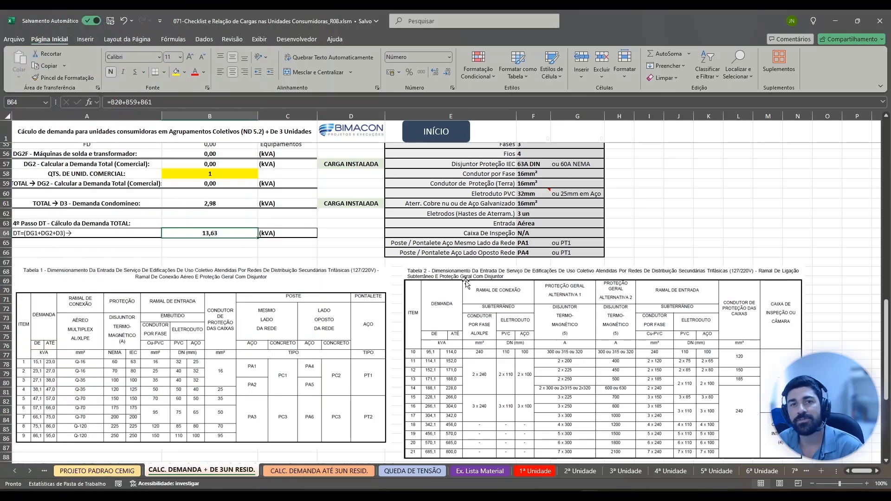
scroll(538, 278, "up", 2)
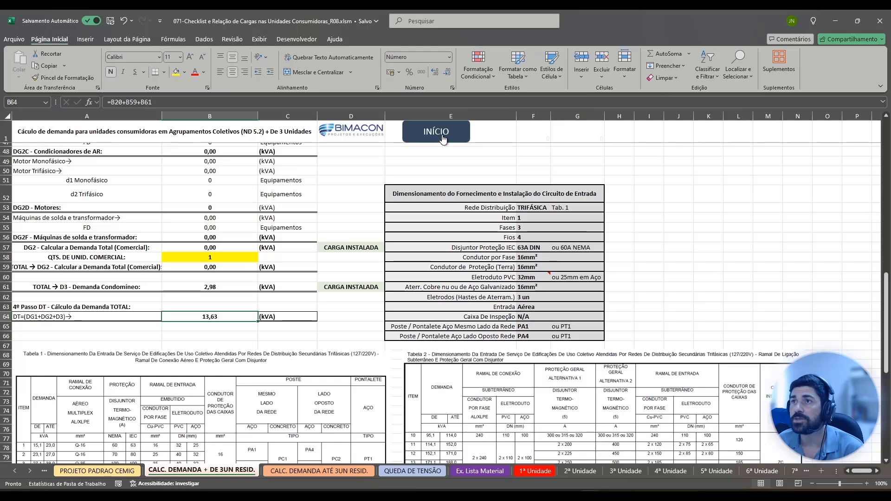
Return to "PROJETO PADRAO CEMIG" and examine the phase balance formulas for COND., AP 01 and AP 02.
left_click(439, 134)
left_click(375, 296)
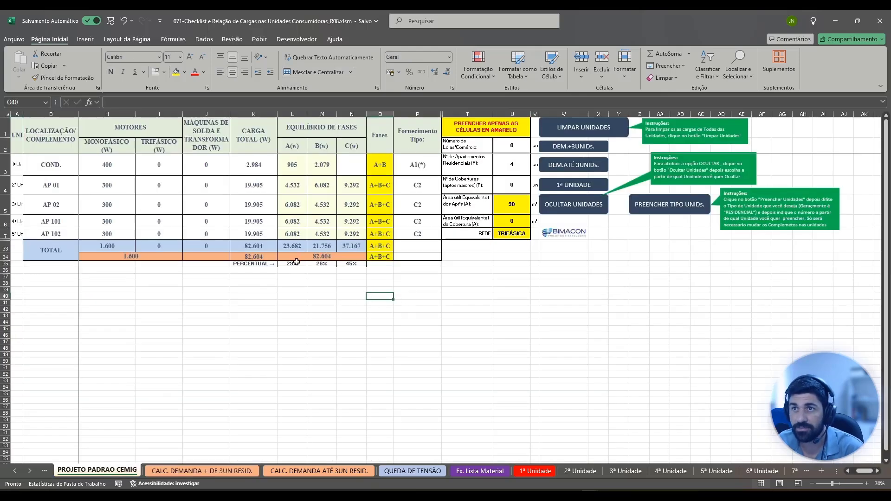
left_click(294, 168)
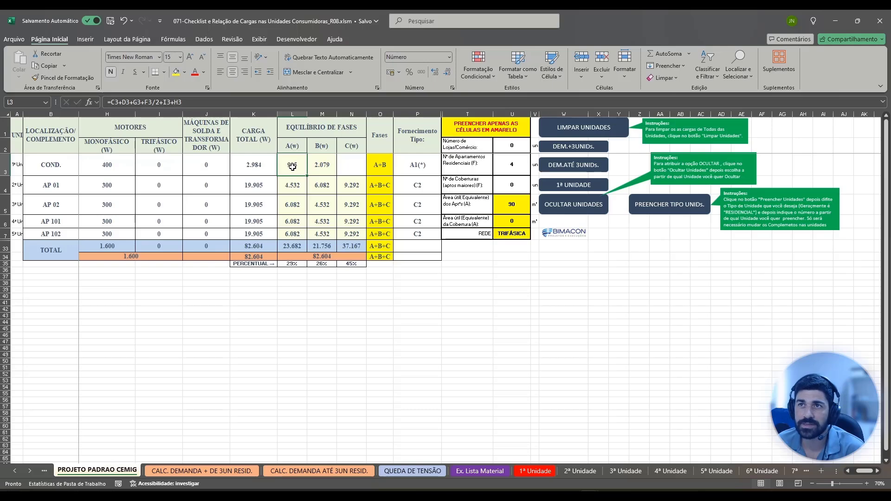
left_click(321, 165)
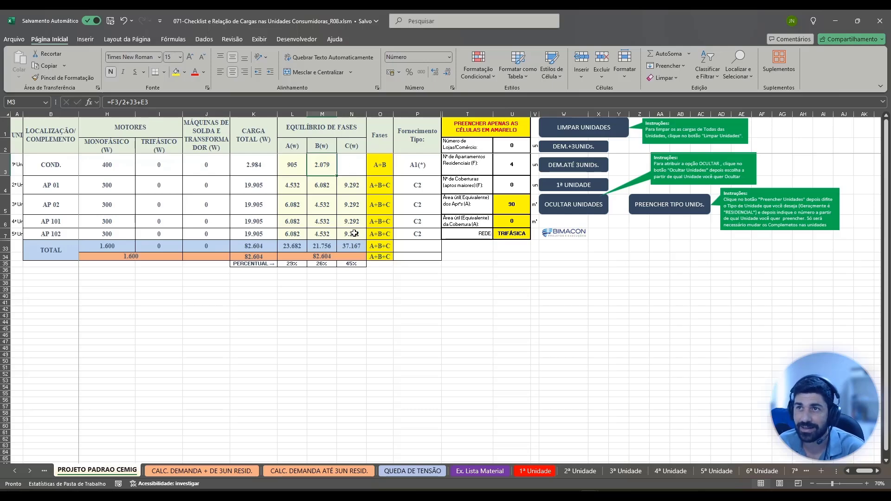
left_click(354, 206)
left_click(355, 186)
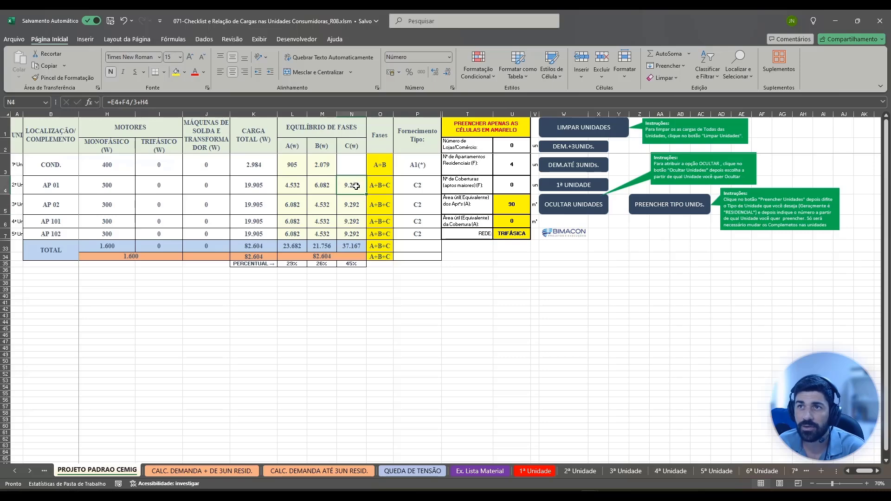
key("Left")
key("Left")
key("Left")
key("Left")
key("Left")
key("Left")
key("Left")
key("Left")
key("Left")
key("Left")
key("Left")
key("Left")
key("Left")
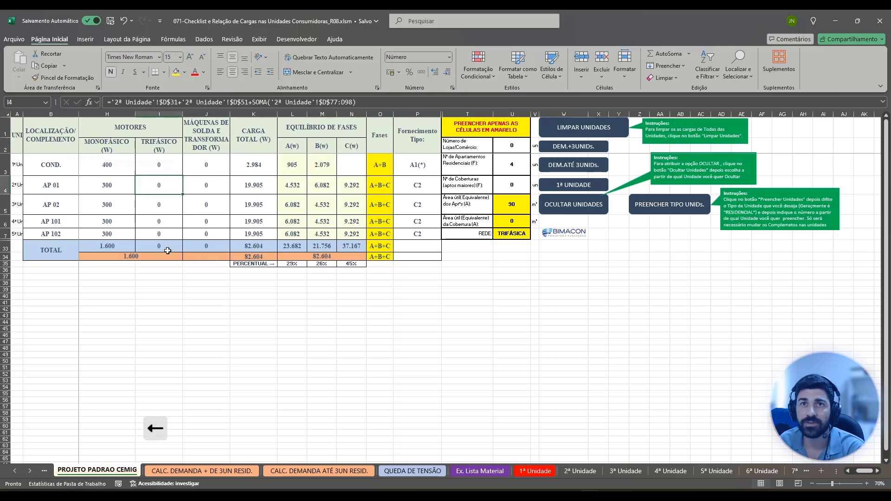
Shift AP 02's single-phase motor load from phase C to phase B by moving the +H5 term from N5 to M5.
left_click(552, 186)
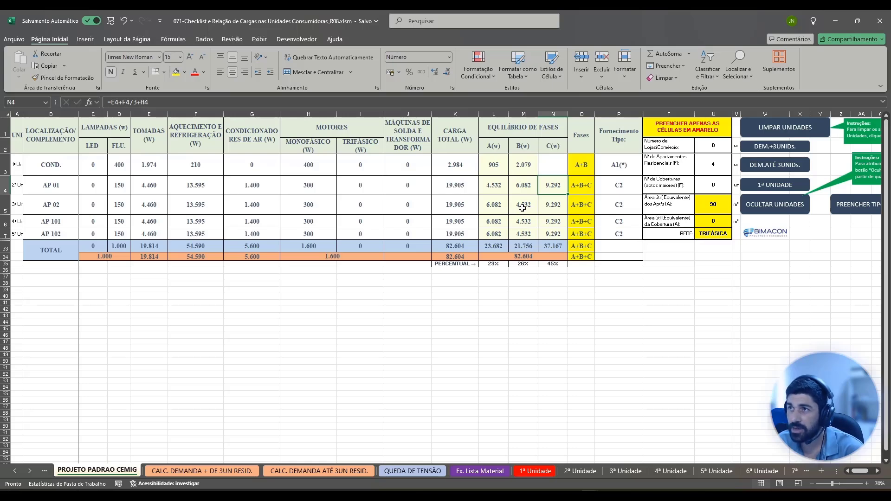
left_click(522, 207)
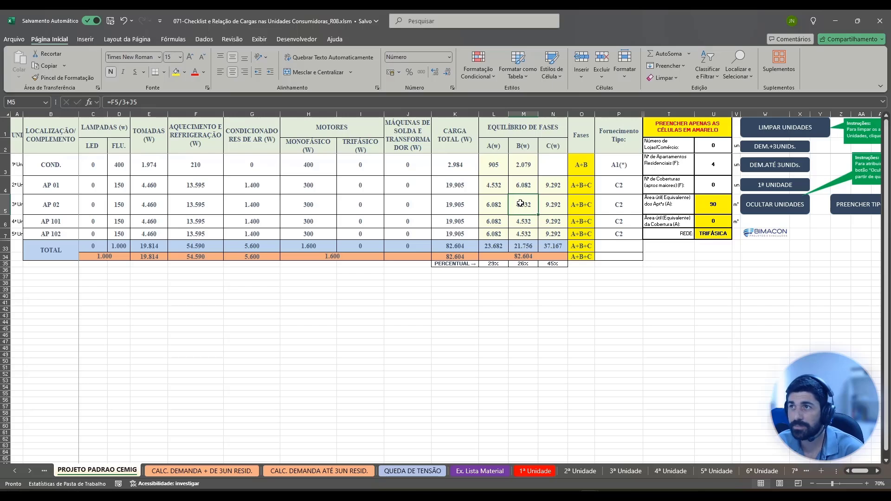
double_click(549, 207)
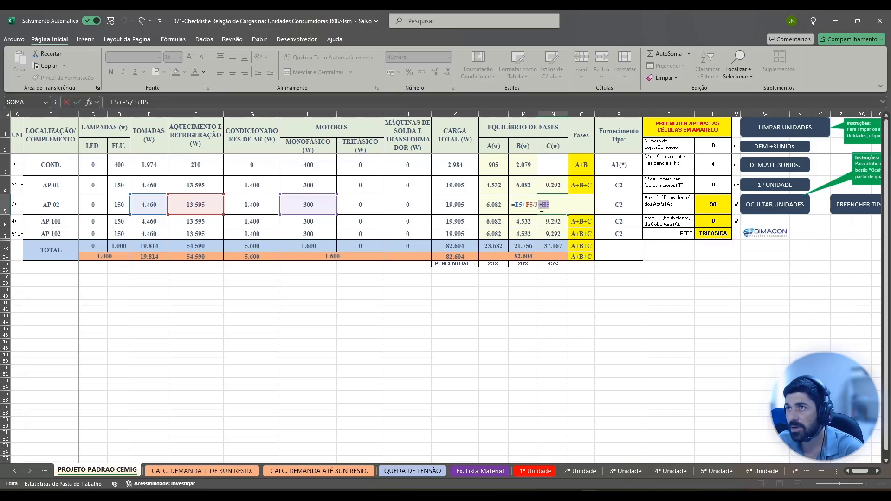
key("ctrl+x")
key("KP_Enter")
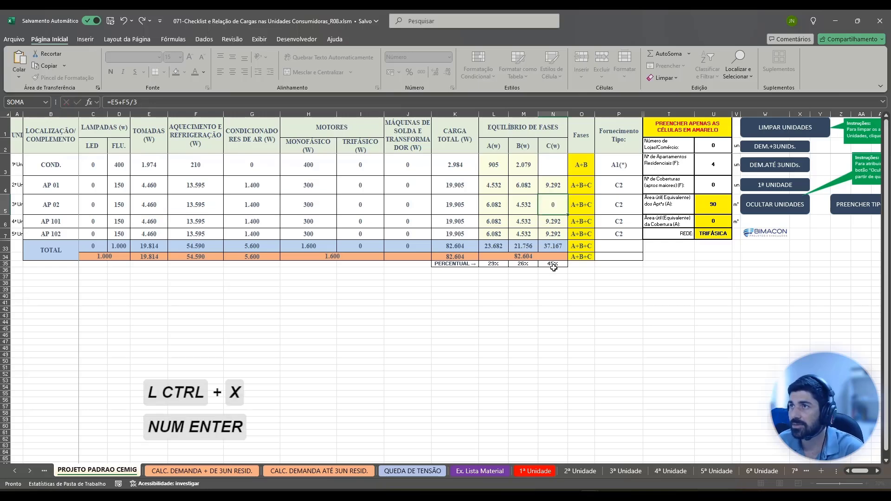
double_click(530, 208)
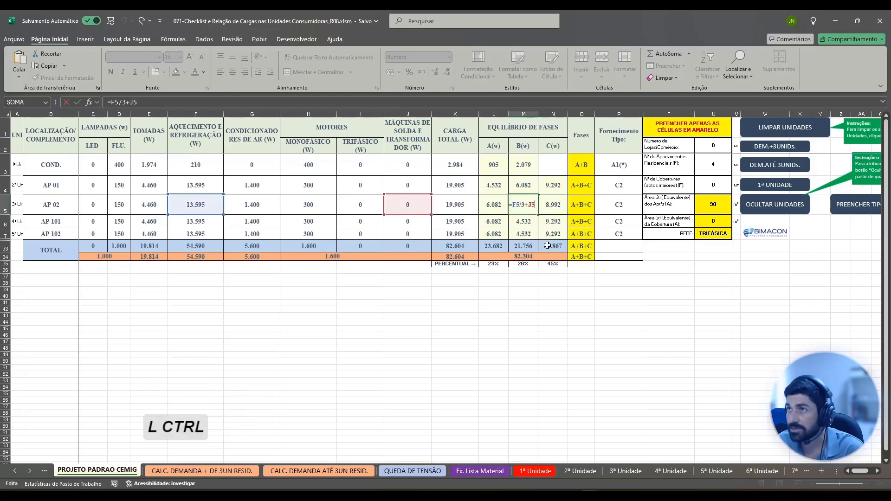
key("ctrl+v")
key("KP_Enter")
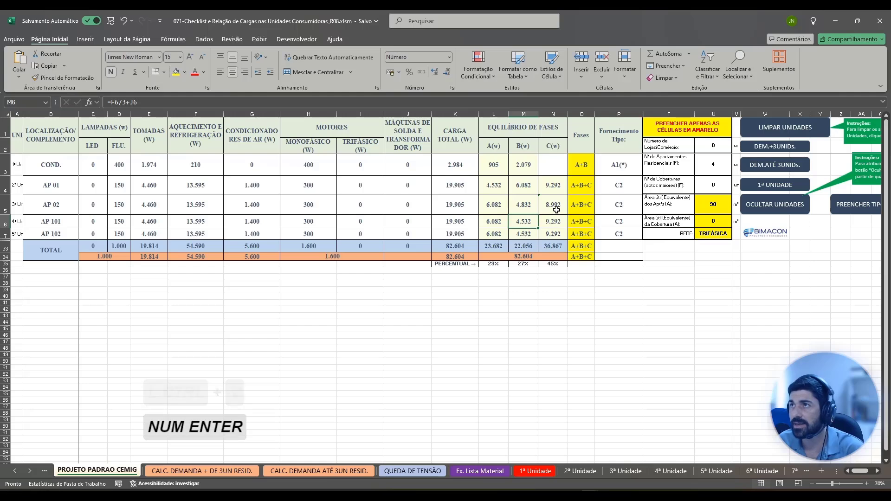
Unhide the CONFERÊNCIA columns Q to S between columns P and T.
left_click(645, 114)
left_click_drag(645, 114, 642, 113)
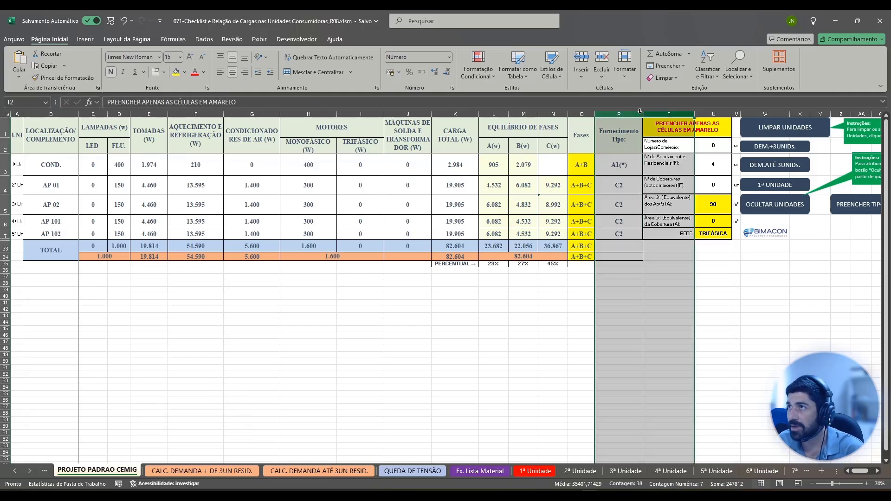
right_click(642, 114)
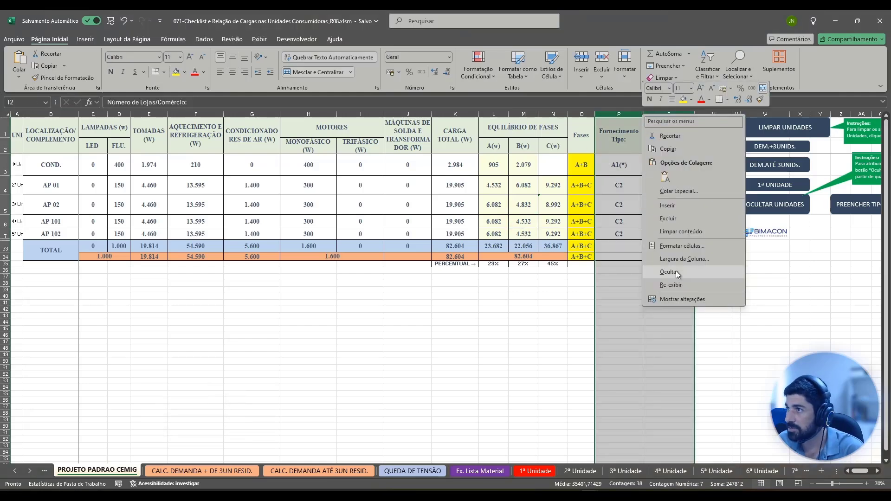
left_click(675, 287)
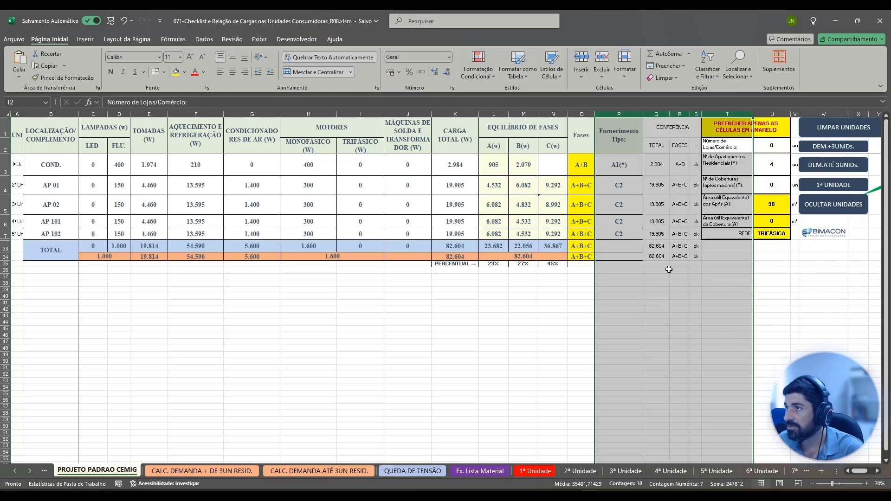
left_click(685, 222)
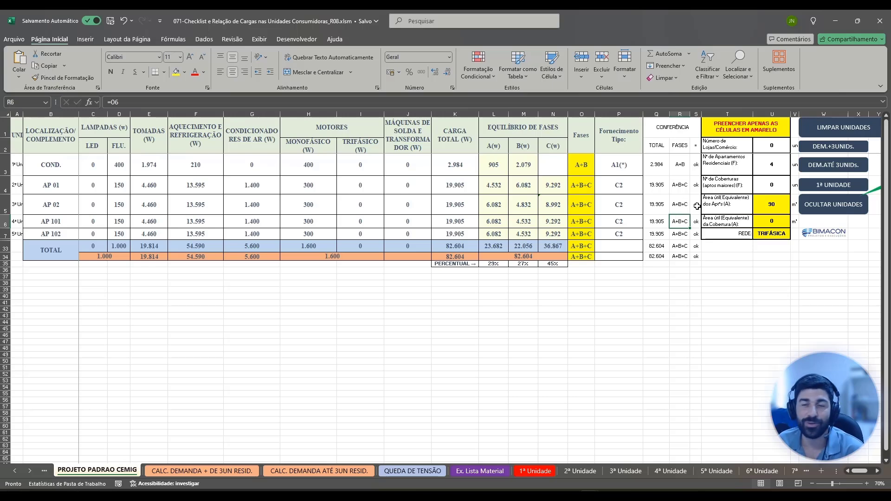
Recheck AP 02's phase formulas in M5 and N5 and its heating and refrigeration load formula in F5.
left_click(518, 206)
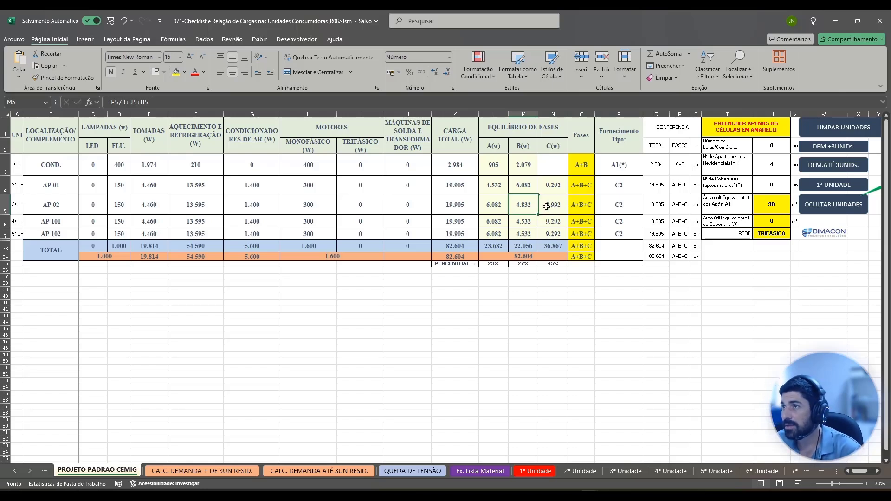
double_click(552, 206)
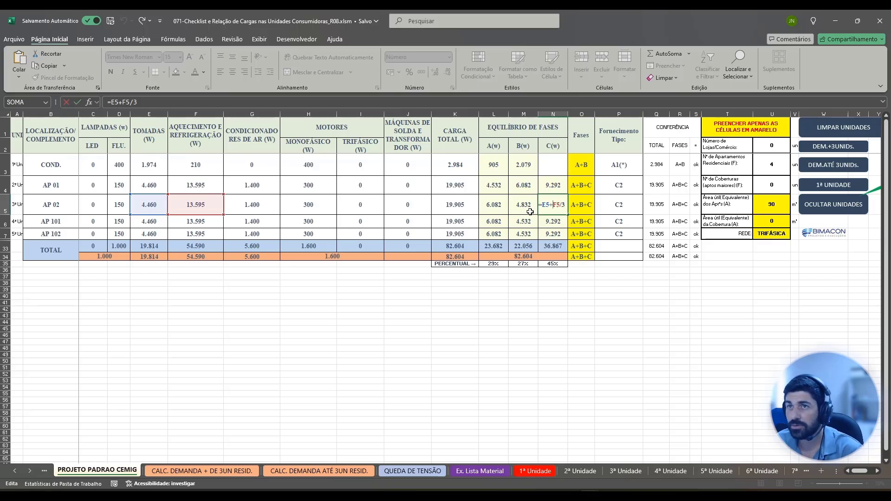
left_click(204, 205)
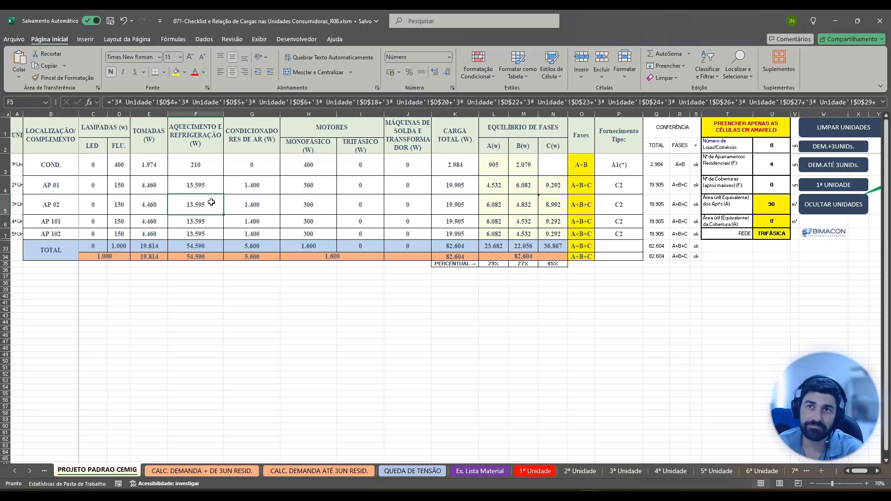
Inspect the heating and refrigeration formula in C106 of "2ª Unidade" and the equipment load cells it references.
left_click(585, 472)
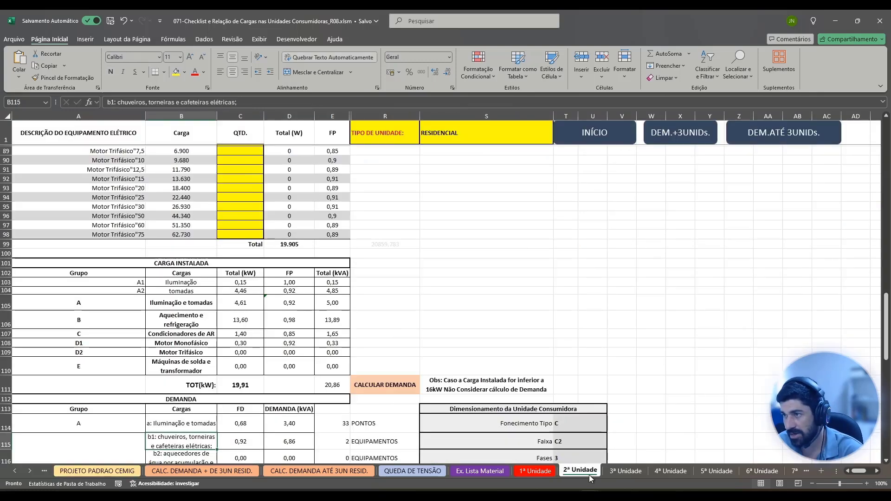
scroll(299, 356, "up", 1)
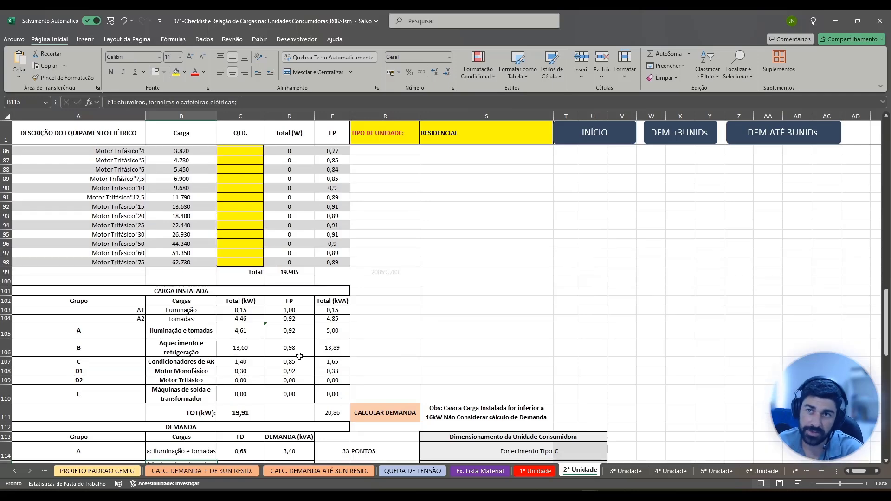
left_click(239, 350)
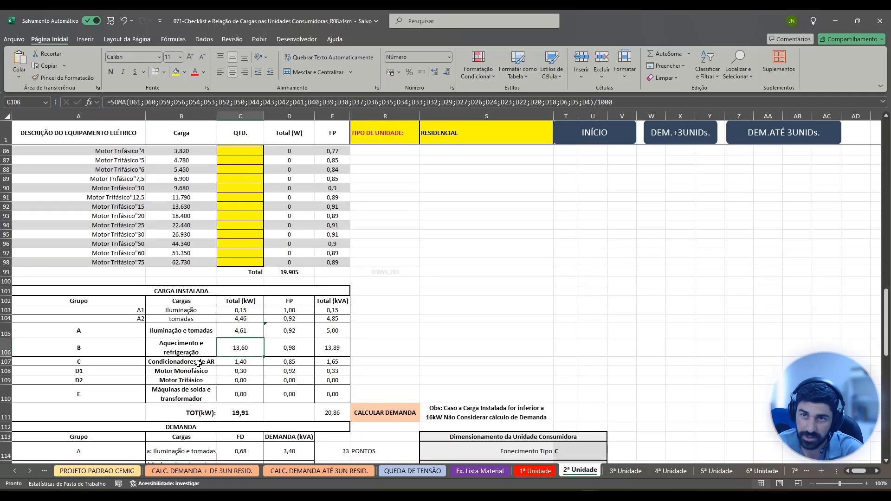
double_click(249, 347)
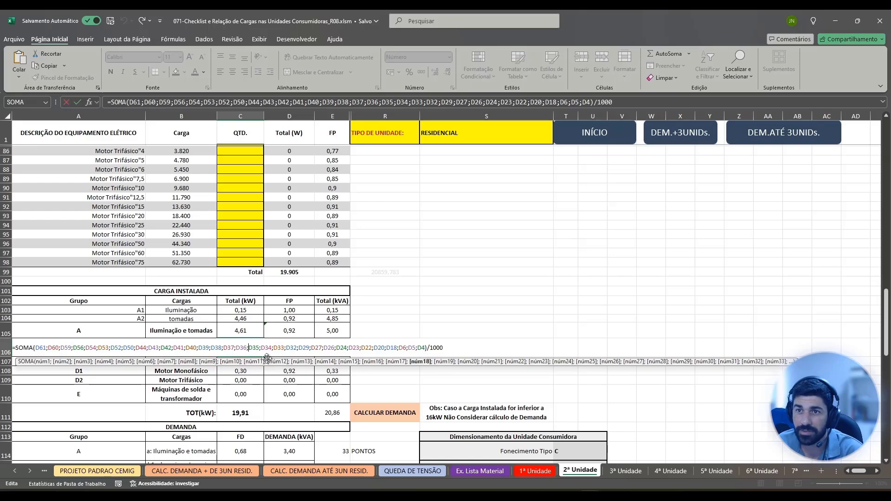
key("Escape")
left_click(293, 103)
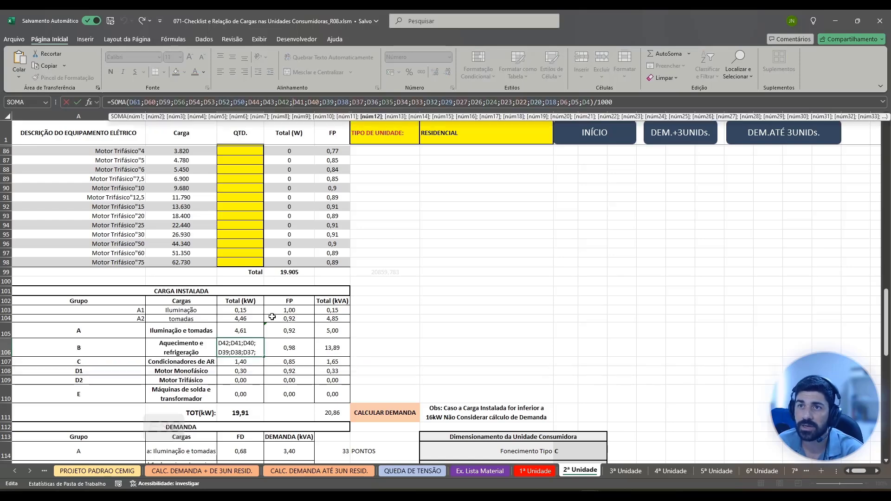
scroll(322, 380, "up", 19)
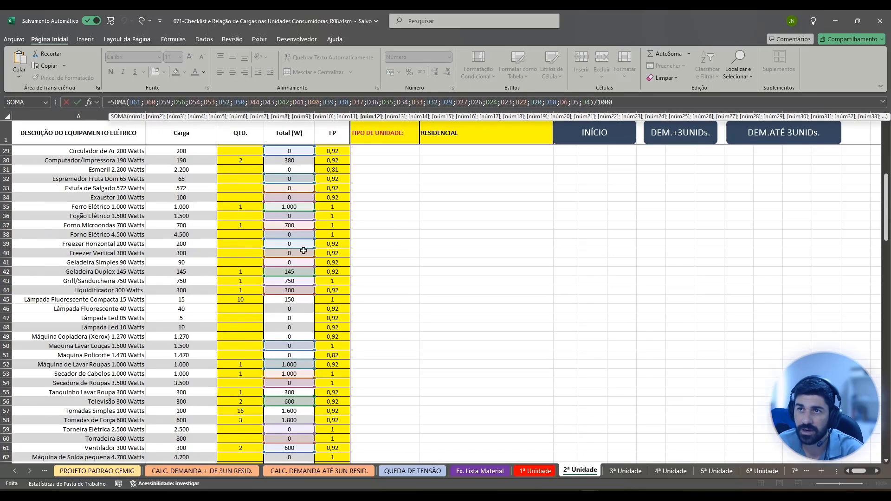
scroll(287, 218, "up", 1)
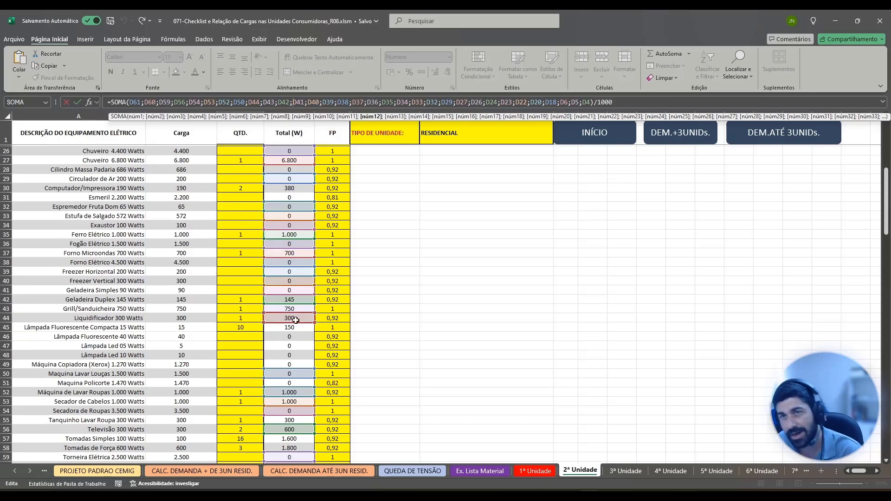
scroll(320, 321, "down", 20)
key("Escape")
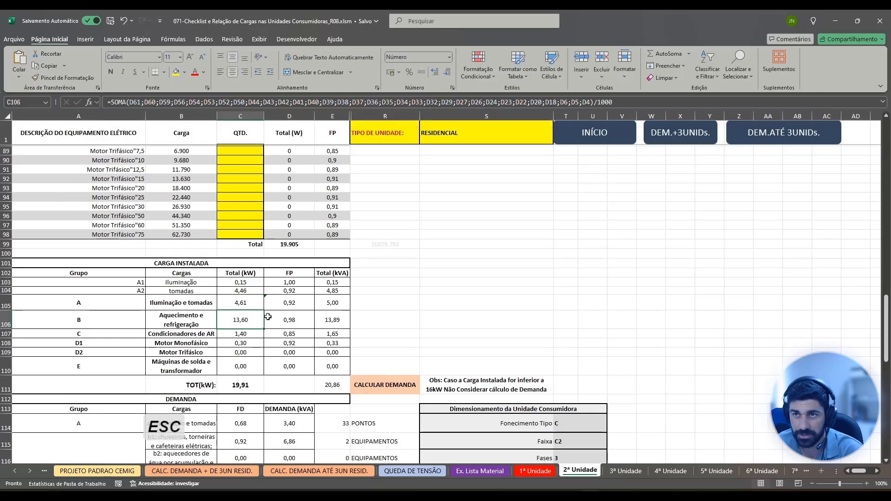
Examine group B under CARGA INSTALADA and how the DEMANDA table subdivides its heating and refrigeration loads.
left_click(181, 326)
left_click(133, 322)
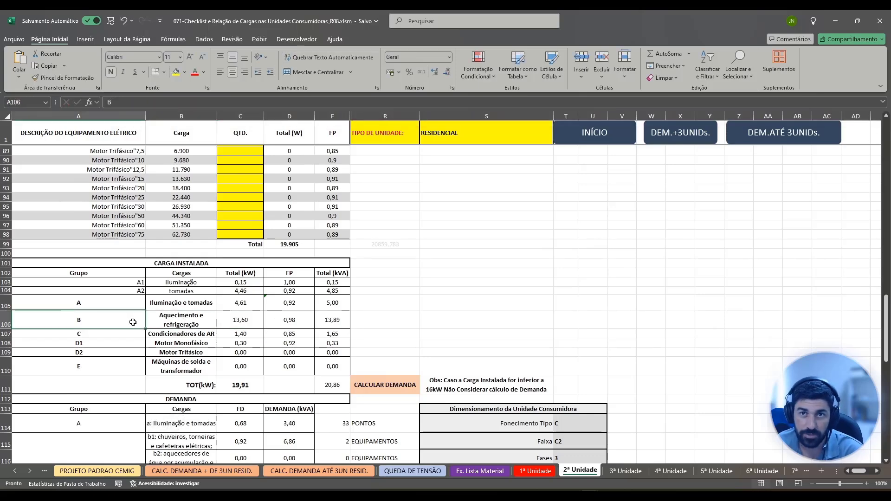
scroll(224, 315, "down", 2)
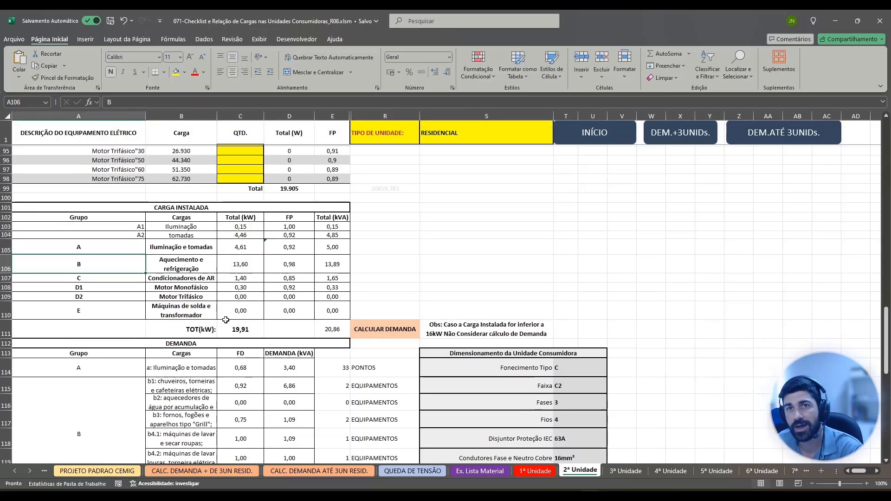
scroll(260, 324, "down", 1)
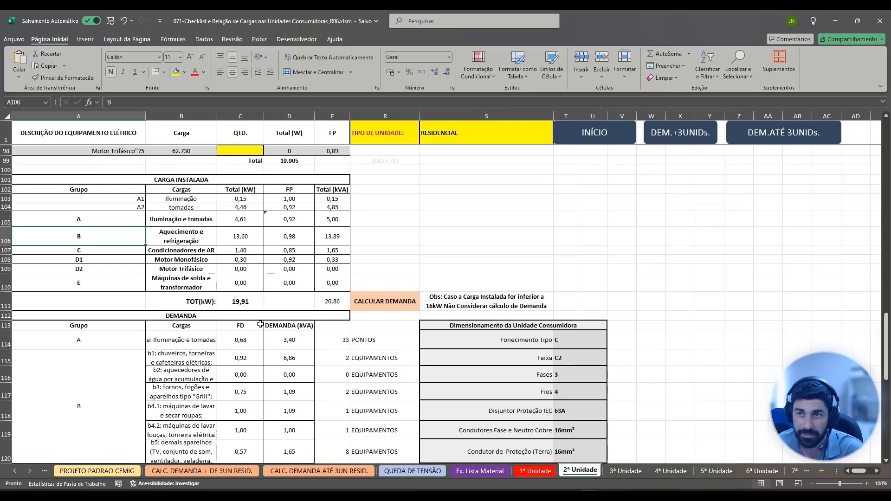
scroll(208, 338, "down", 2)
scroll(214, 343, "down", 1)
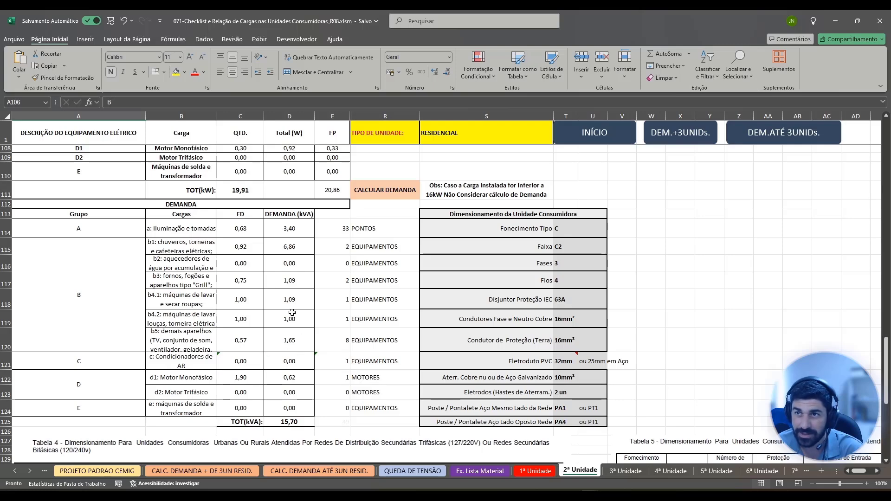
On "PROJETO PADRAO CEMIG", halve AP 02's socket load on phase C by setting N5 to =E5/2+F5/3, and copy the E5/2 term.
left_click(122, 470)
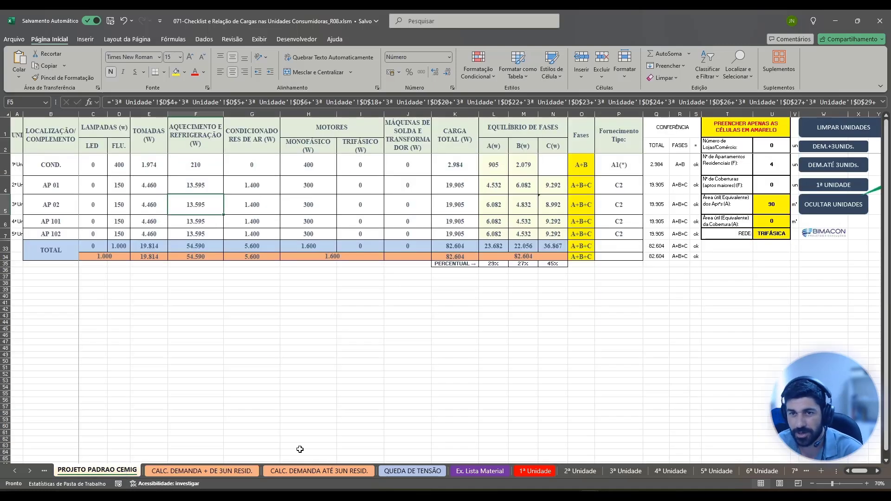
left_click(555, 202)
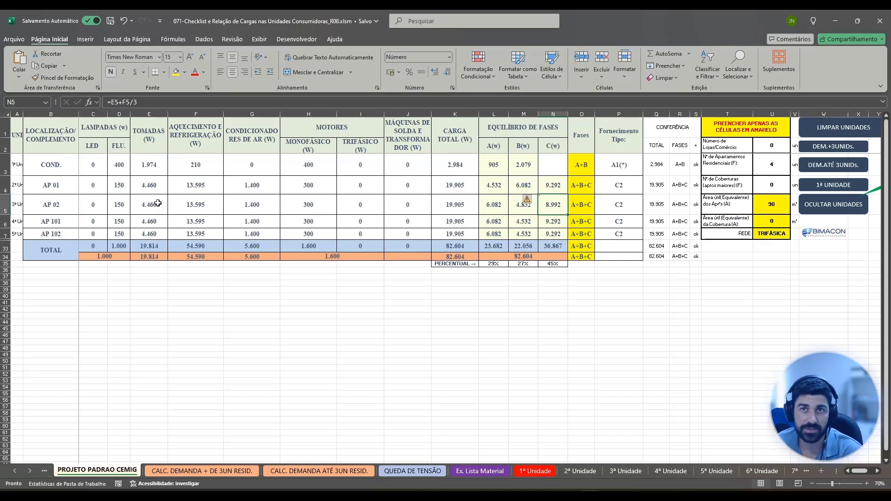
double_click(554, 204)
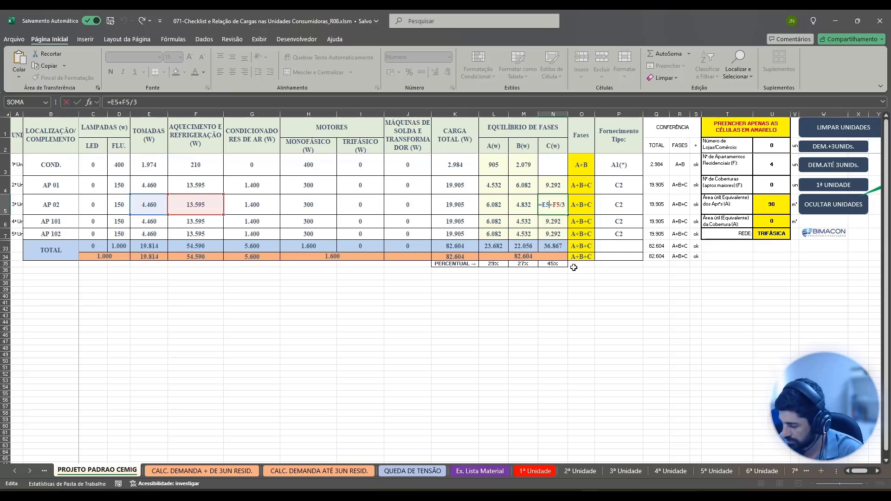
type("/")
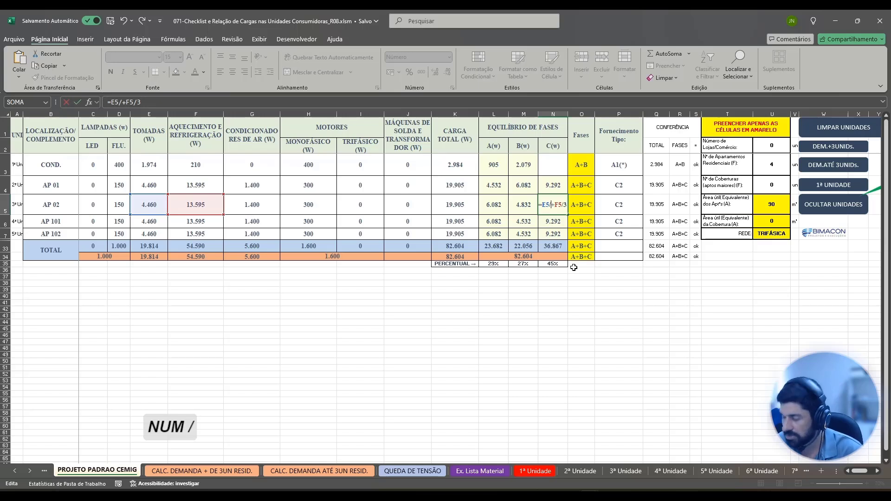
type("2")
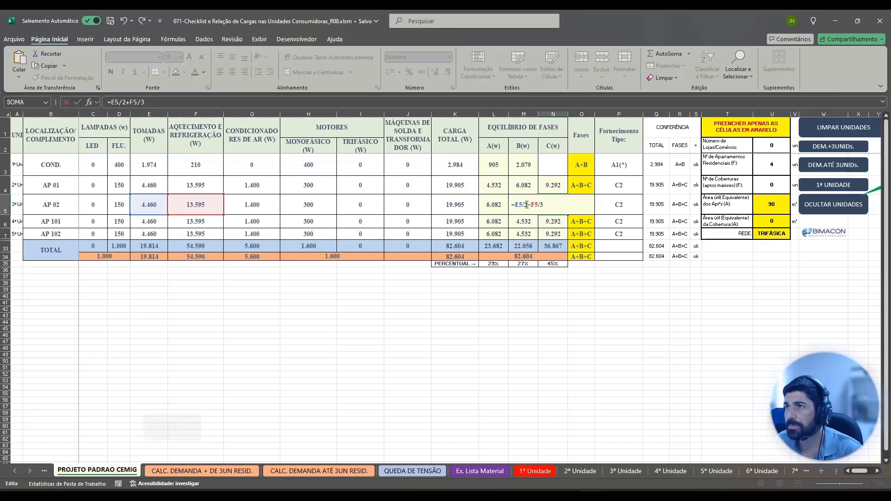
left_click_drag(527, 205, 516, 203)
key("ctrl")
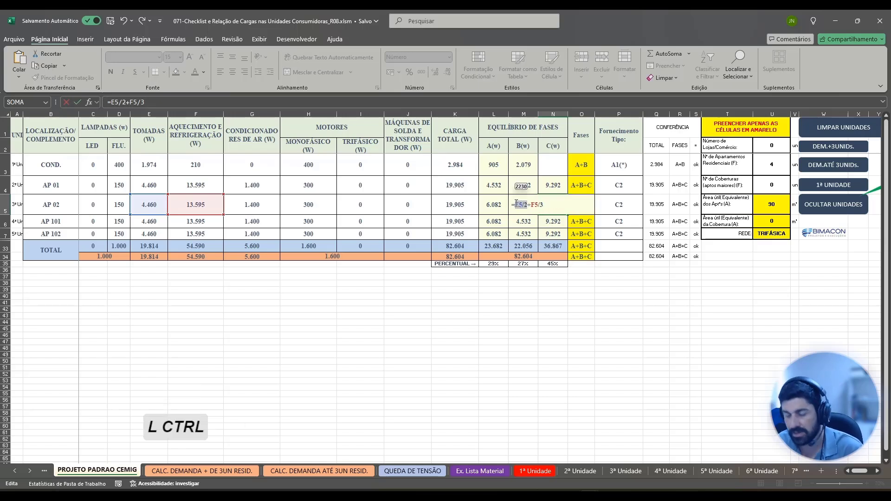
key("ctrl+c")
key("Return")
Assign the other half of AP 02's socket load to phase B by appending +E5/2 to the formula in M5.
double_click(529, 207)
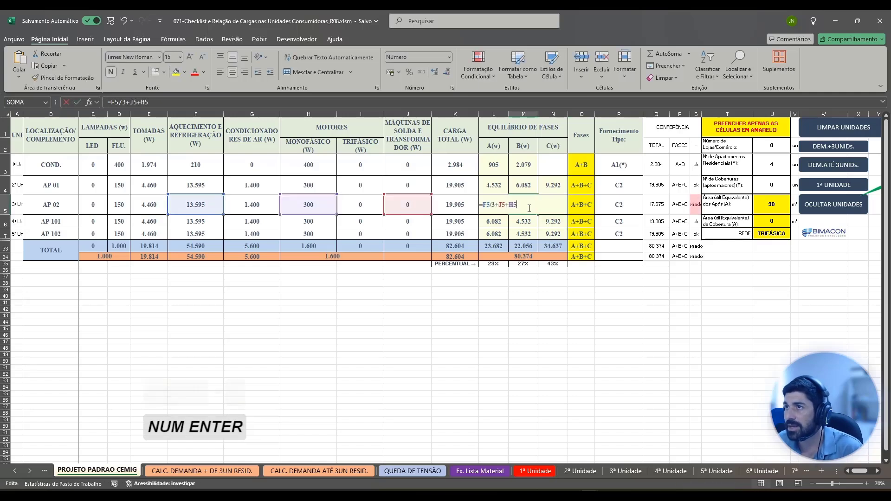
type("+")
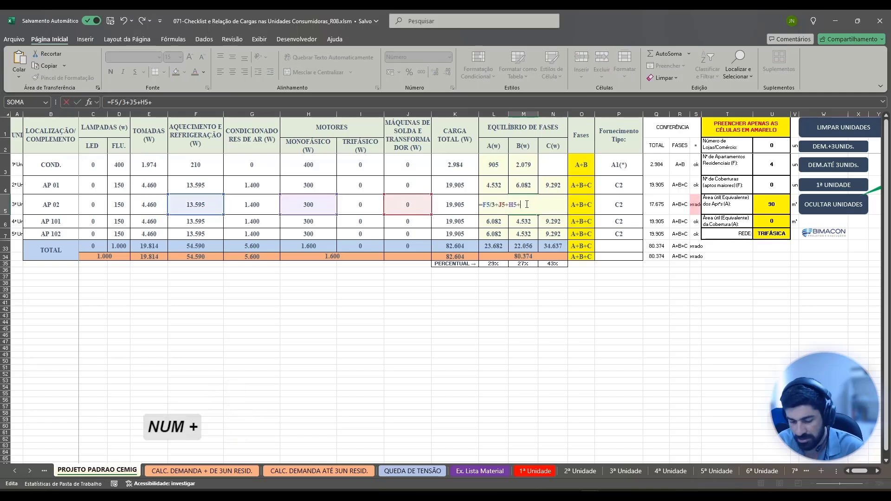
key("ctrl+v")
key("Return")
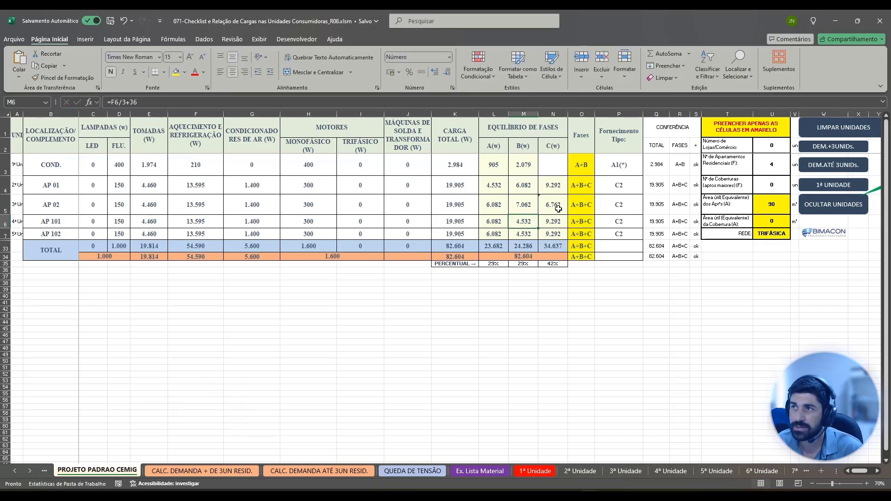
Check AP 02's phase A formula in L5 and open its phase C formula in N5 for editing.
left_click(500, 203)
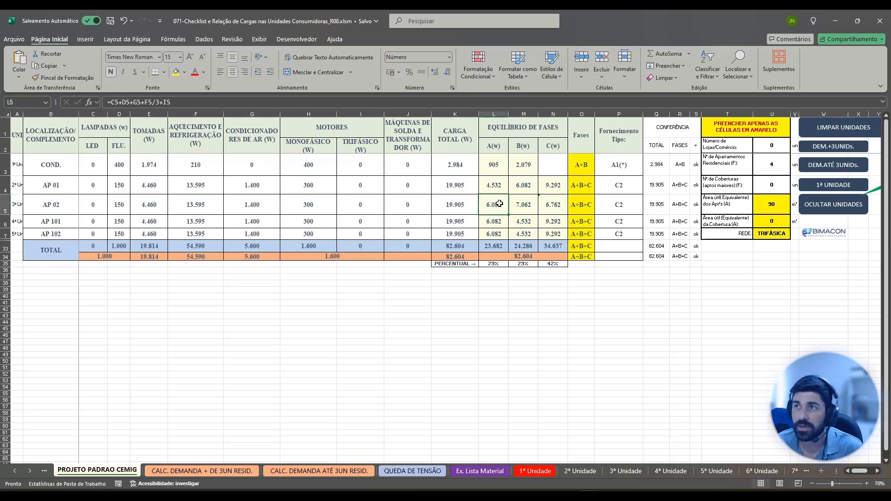
left_click(562, 205)
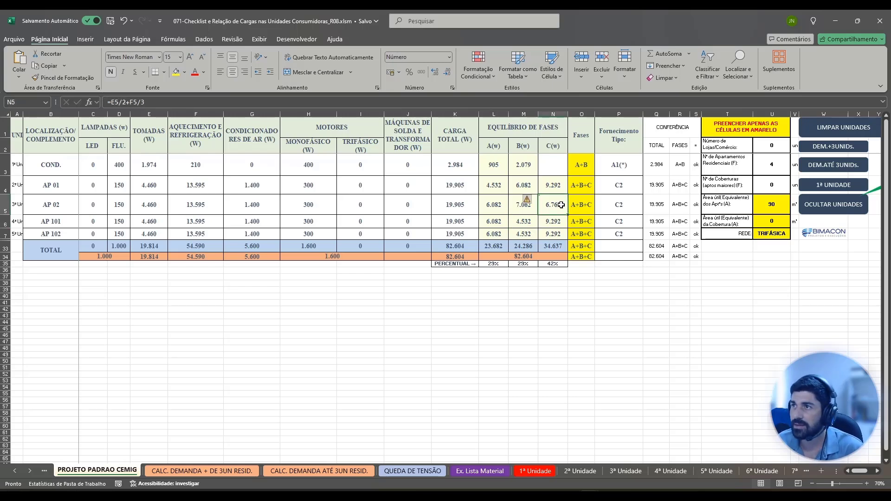
double_click(561, 207)
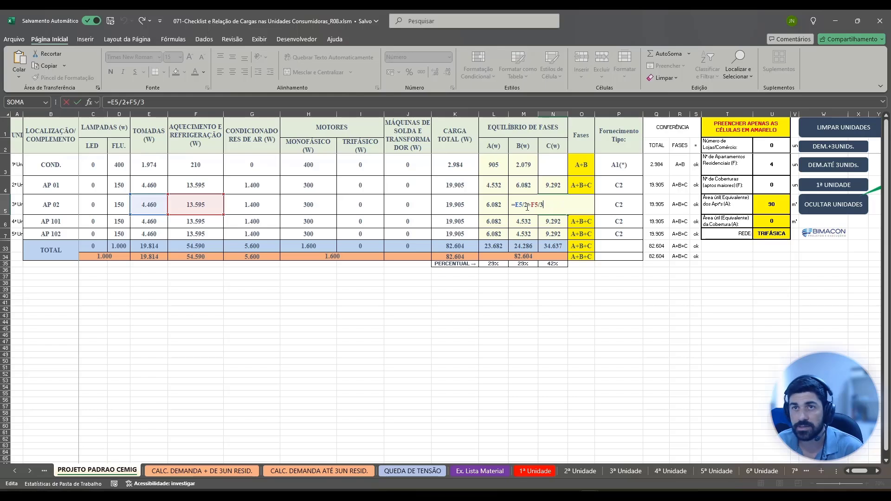
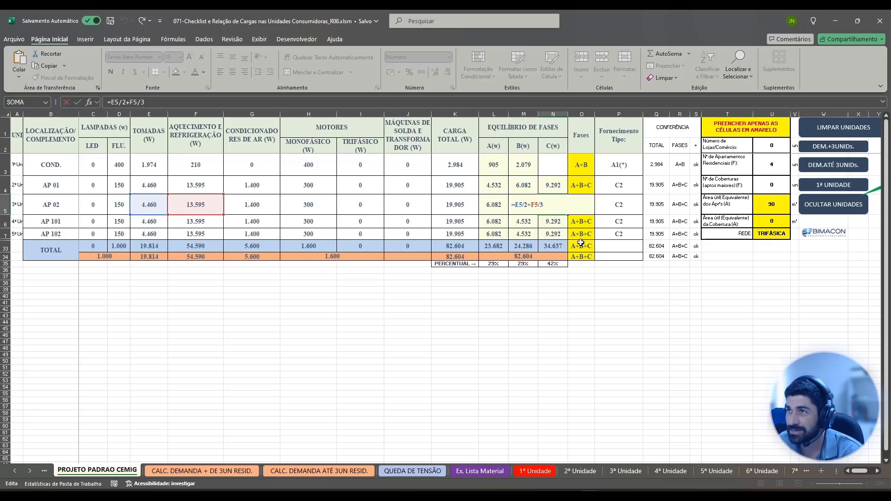
Move AP 01's single-phase motor load from phase C to phase A by cutting +H4 from N4 and appending it to L4.
key("Return")
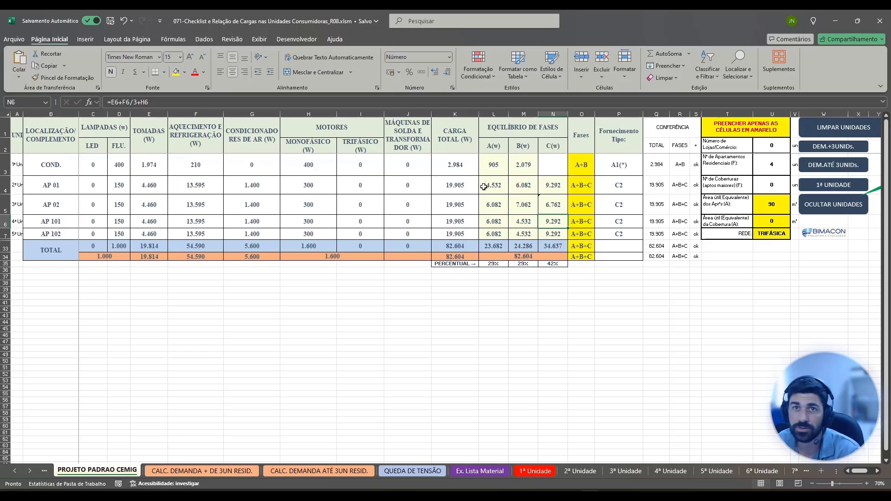
double_click(555, 185)
left_click_drag(552, 185, 538, 185)
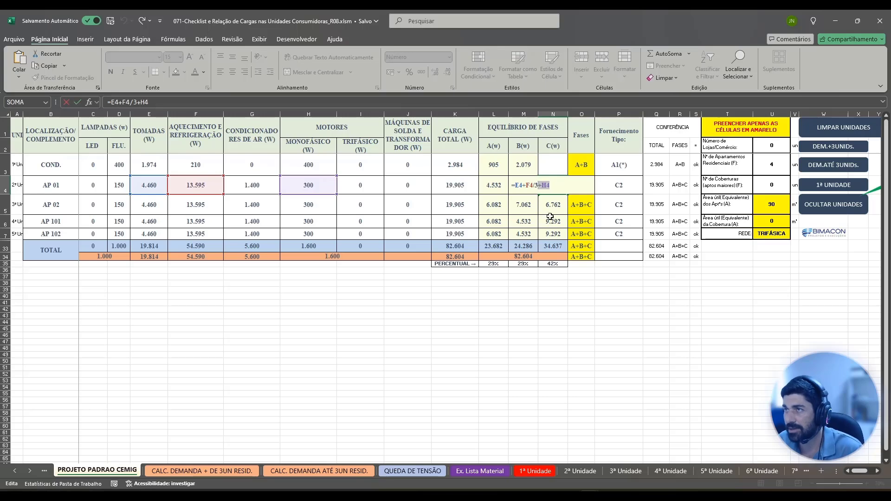
key("ctrl+x")
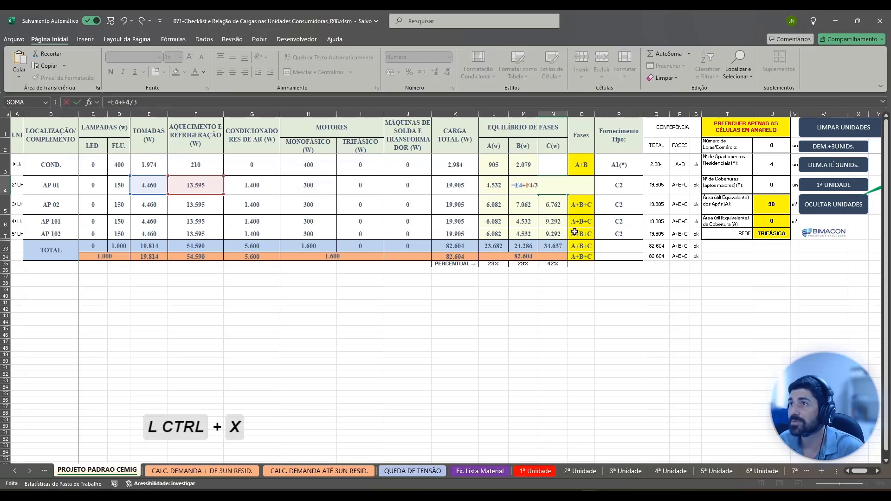
left_click(497, 185)
double_click(498, 184)
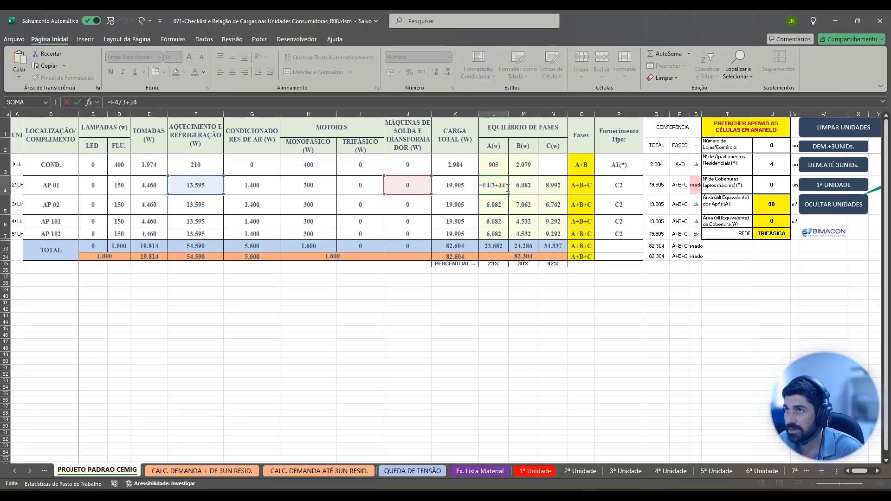
key("ctrl+v")
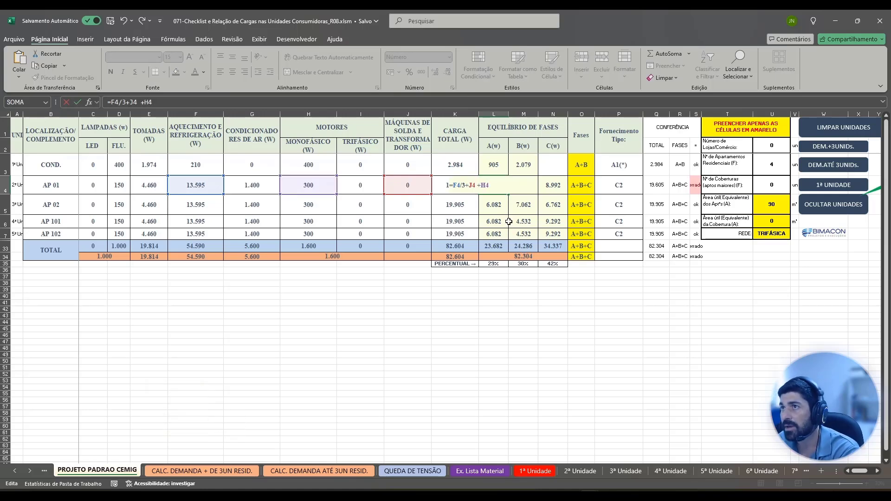
key("KP_Enter")
Halve AP 01's socket load on phase C by setting N4 to =E4/2+F4/3, and copy the E4/2 term.
left_click(548, 189)
type("=E4+F4/3")
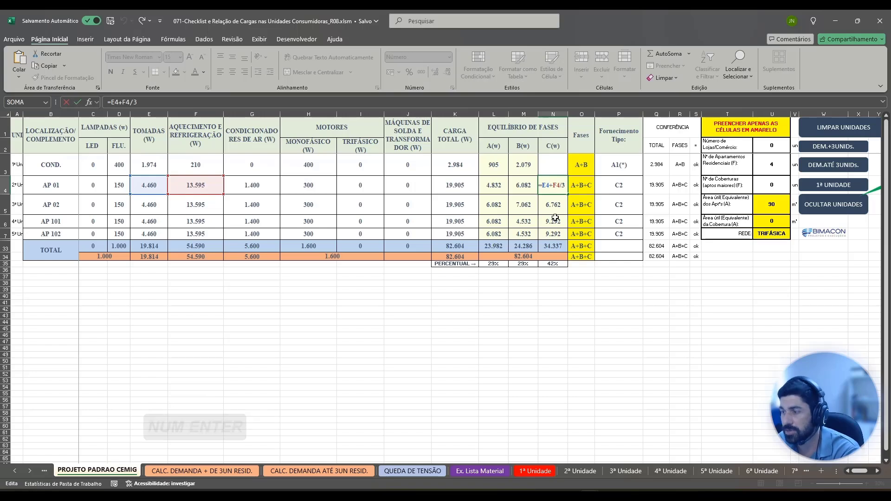
type("/2")
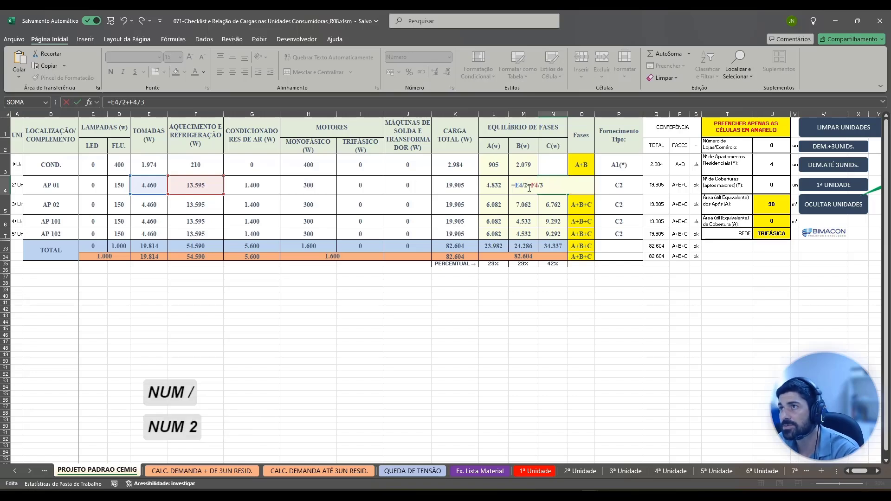
left_click_drag(527, 186, 516, 185)
key("ctrl+c")
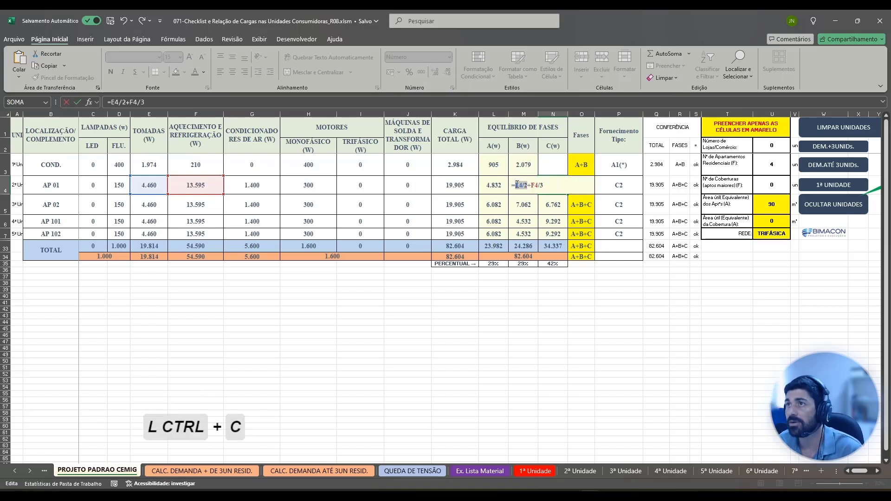
key("Return")
Assign the other half of AP 01's socket load to phase A by appending +E4/2 to the formula in L4.
double_click(499, 182)
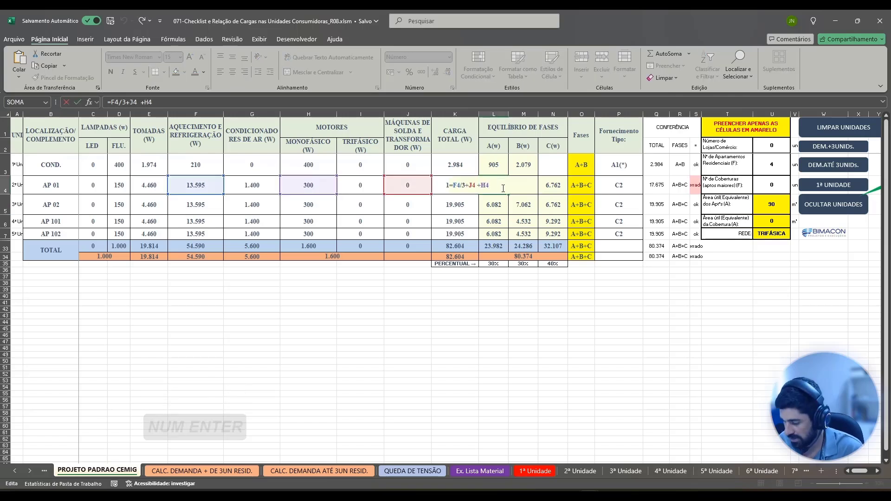
type("+")
key("ctrl+v")
key("Return")
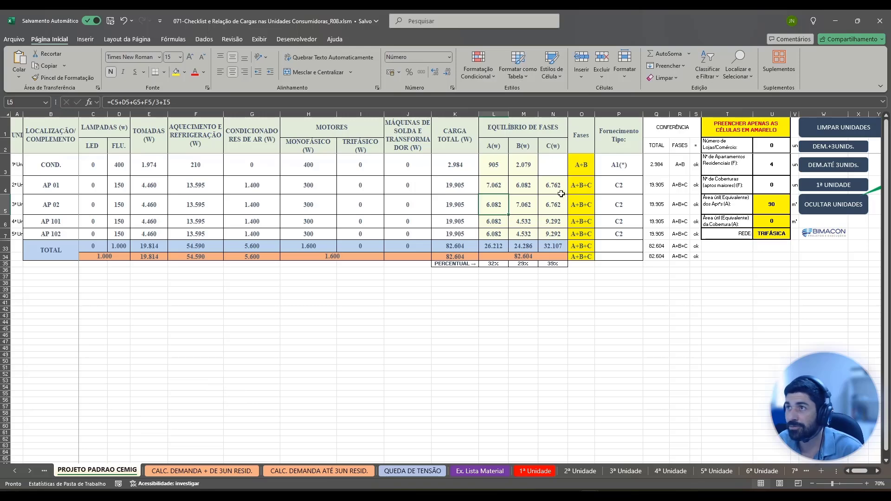
left_click(504, 188)
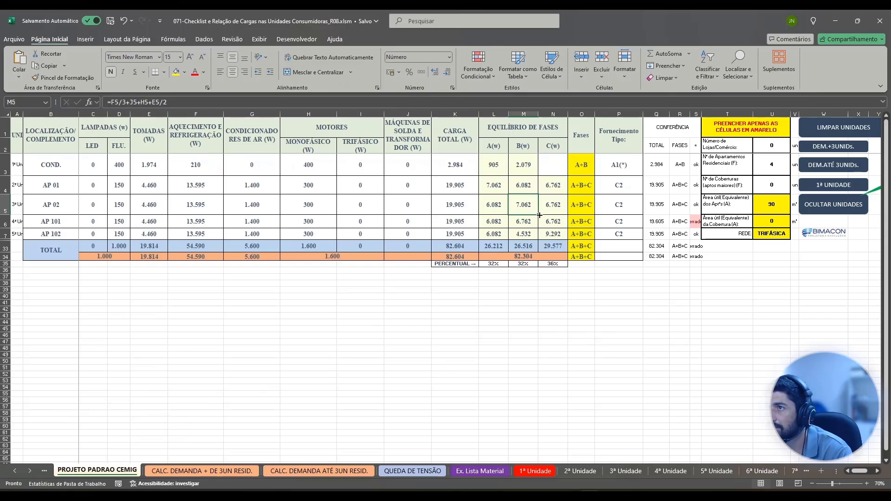
Fill AP 02's phase B formula from M5 down to AP 101 in M6 and check the copied formula.
left_click_drag(540, 215, 541, 229)
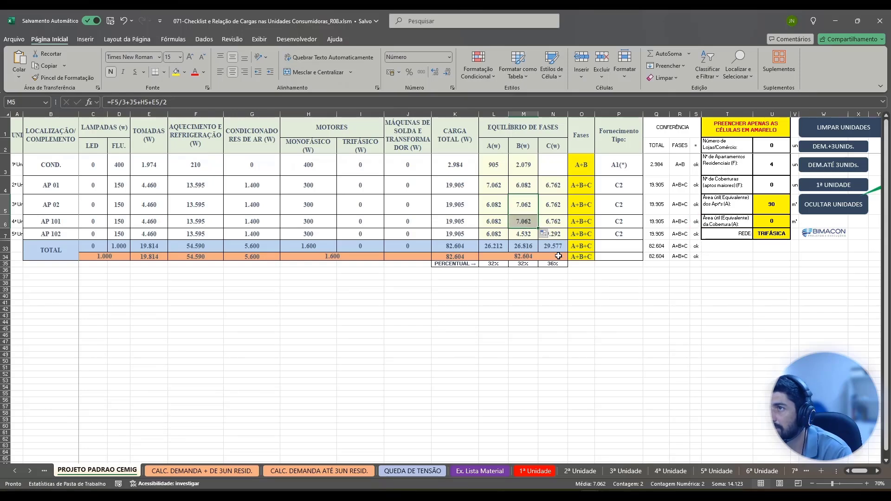
left_click(557, 221)
double_click(531, 220)
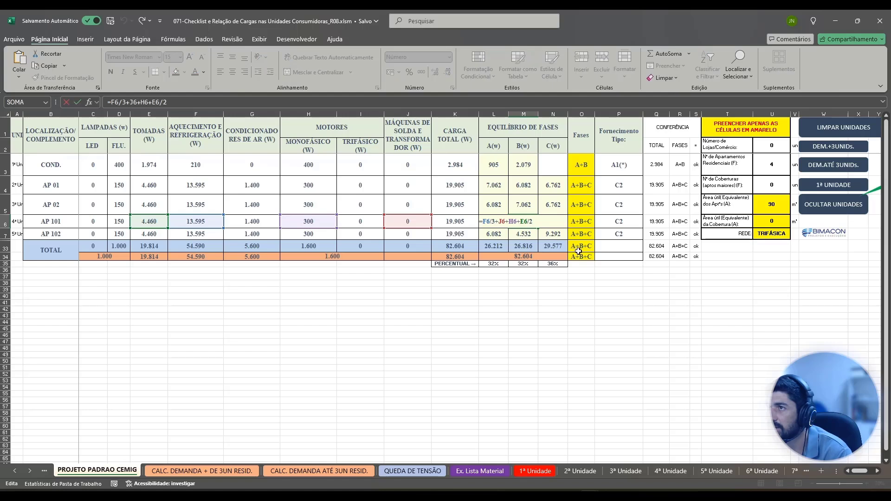
key("Escape")
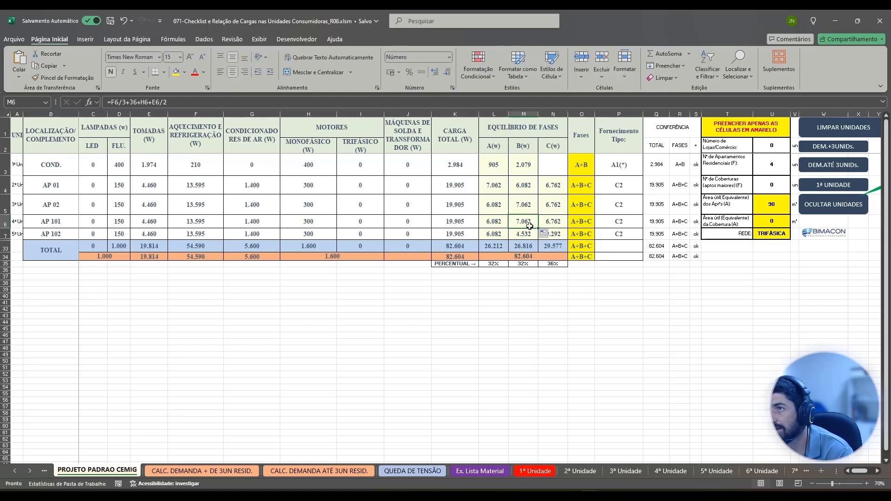
Swap AP 101's phase B and C formulas in M6 and N6, using empty cell N38 as temporary storage, and check both.
left_click_drag(530, 228, 557, 286)
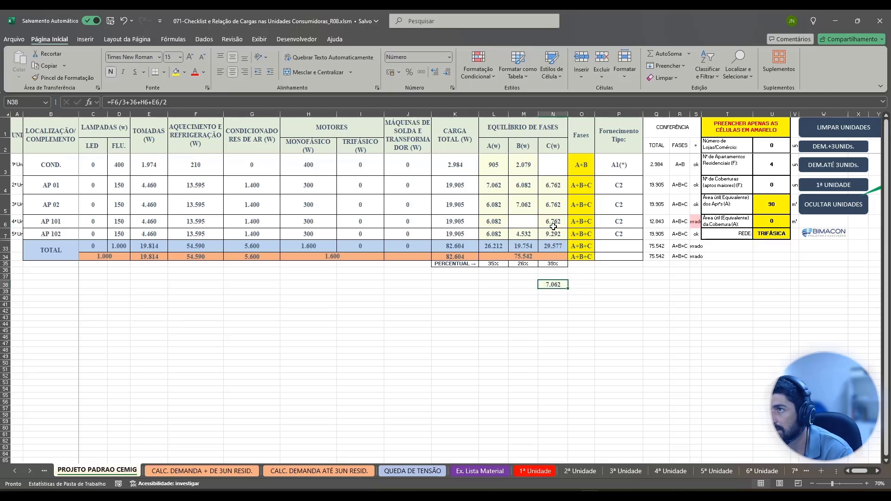
left_click(554, 222)
left_click_drag(552, 227, 524, 228)
left_click(553, 282)
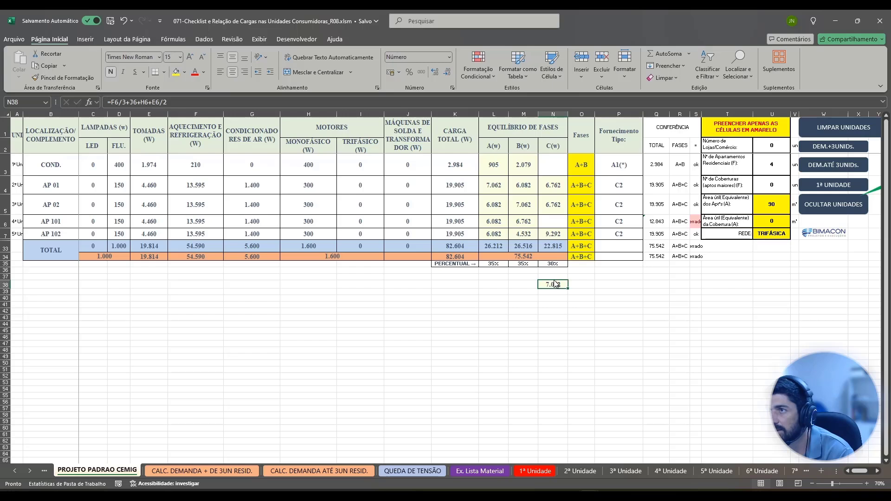
left_click_drag(556, 284, 553, 226)
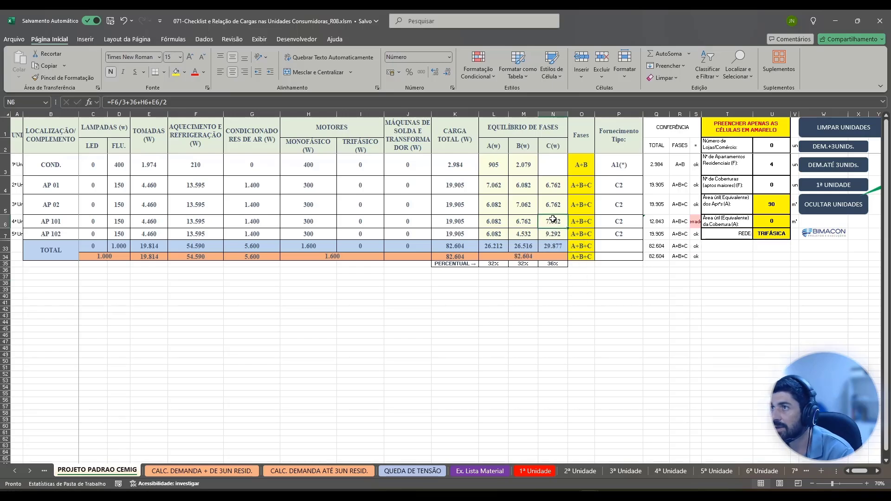
double_click(552, 219)
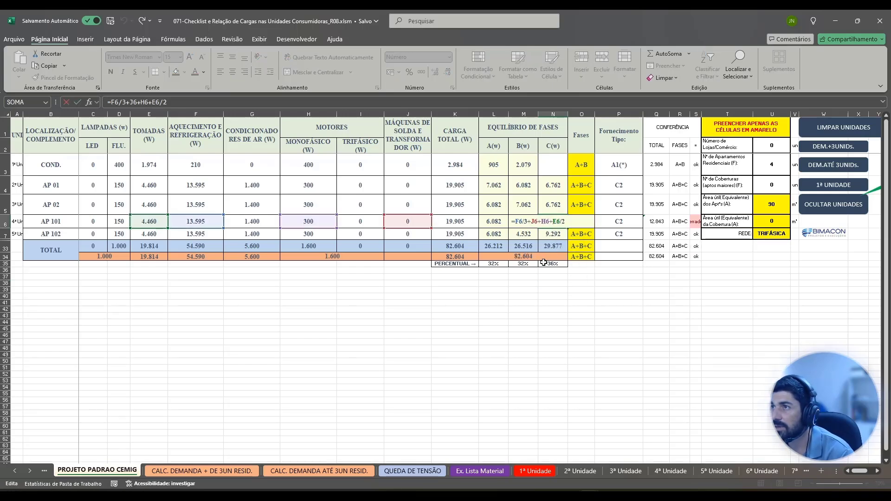
key("Return")
double_click(532, 222)
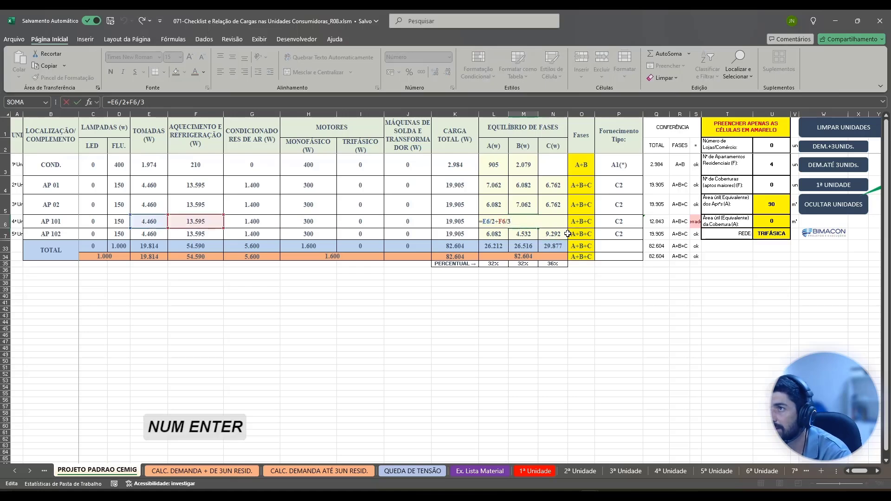
key("KP_Enter")
Correct AP 101's check total in Q6 so it sums all three phases with =SOMA(L6:N6).
double_click(661, 222)
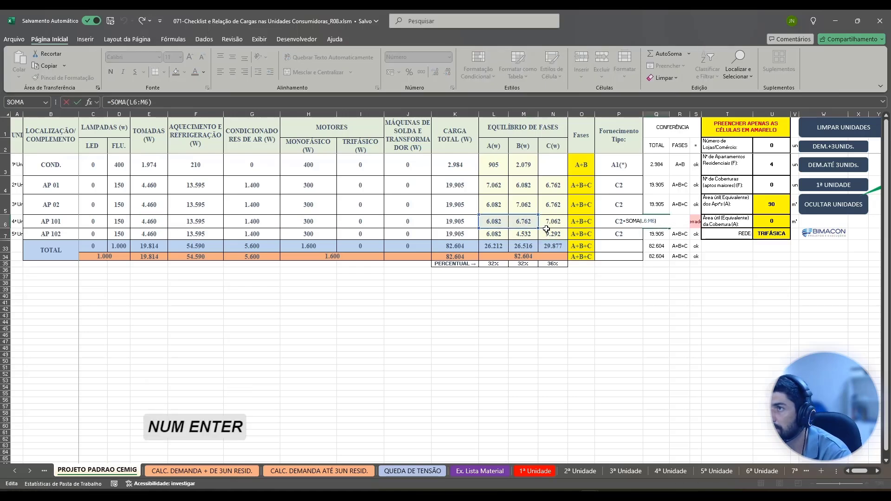
left_click_drag(539, 229, 566, 230)
key("KP_Enter")
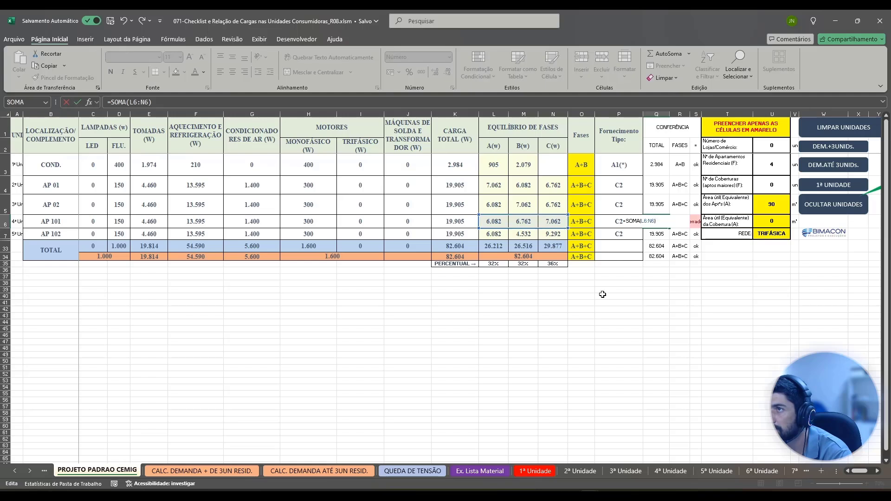
left_click(543, 224)
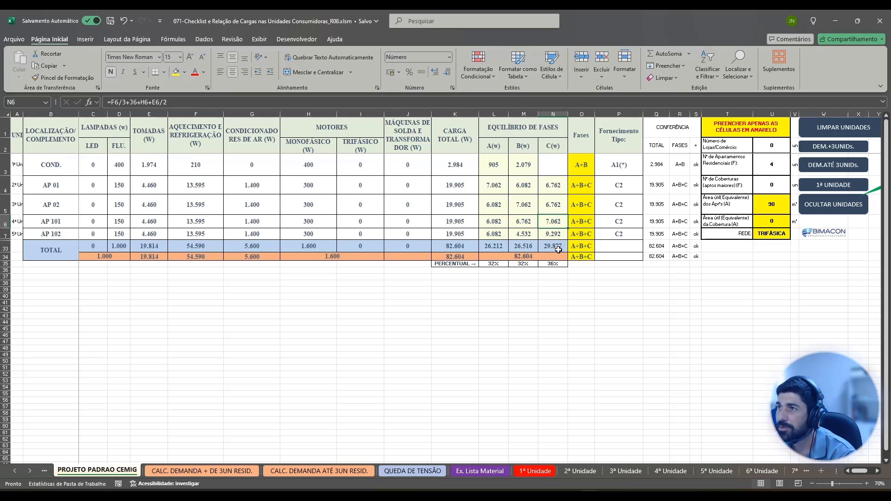
left_click(557, 234)
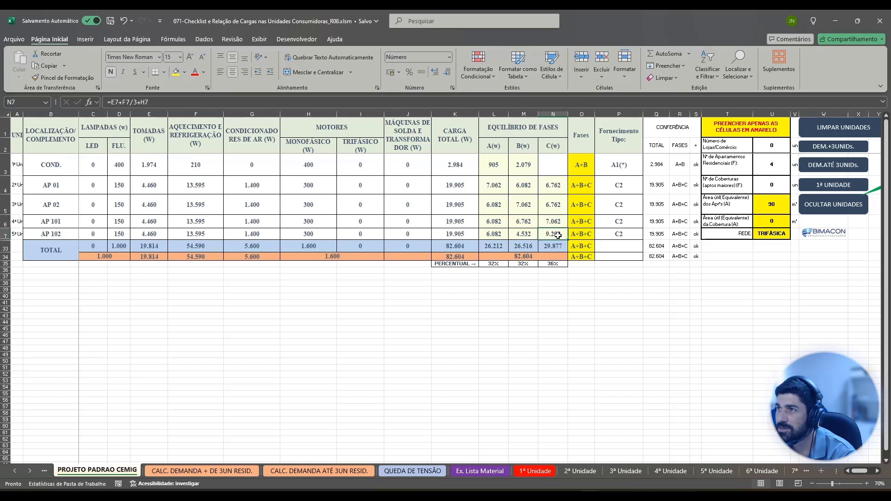
double_click(553, 234)
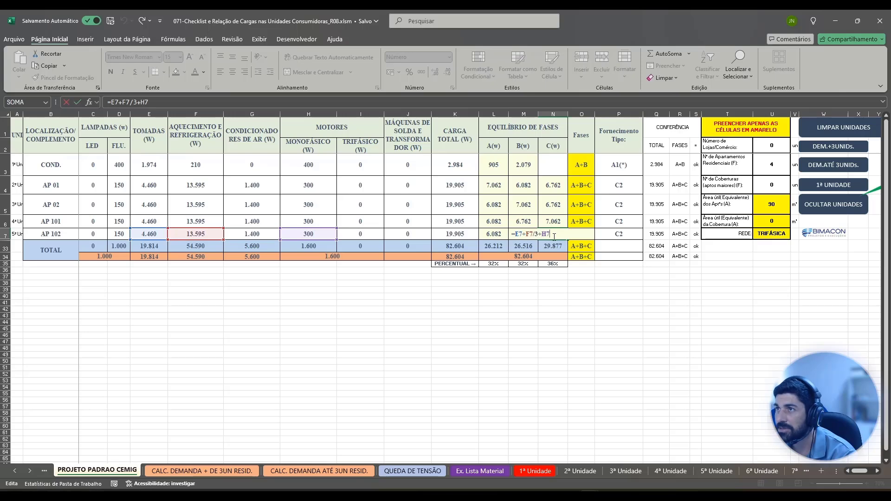
key("Escape")
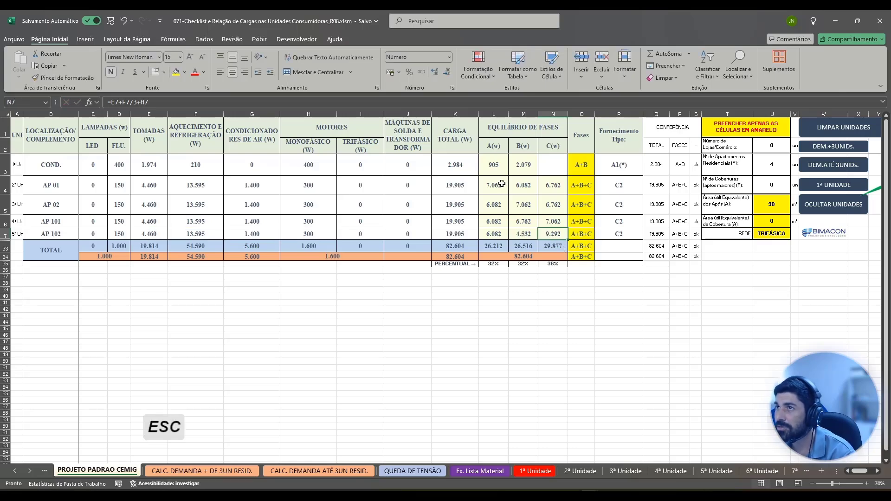
Copy AP 01's phase formulas from L4:N4 into AP 102's row at L7:N7 and check the phase A formula.
left_click_drag(494, 185, 548, 185)
key("ctrl+c")
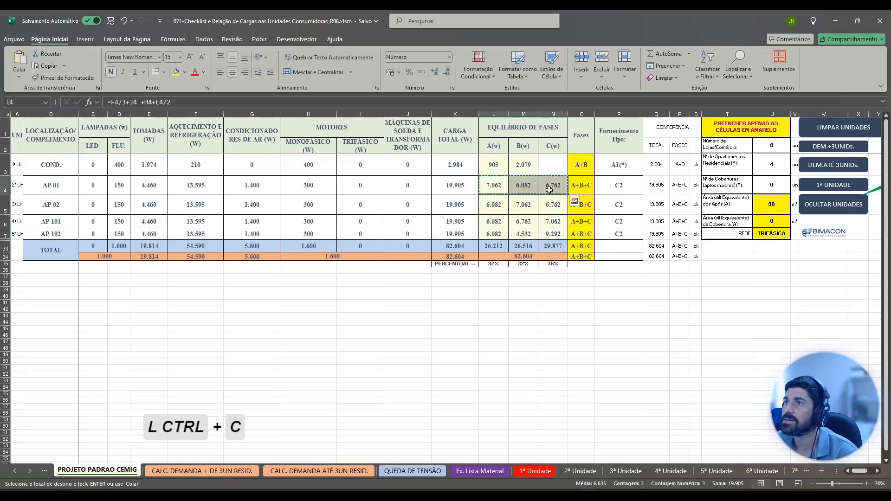
left_click(497, 232)
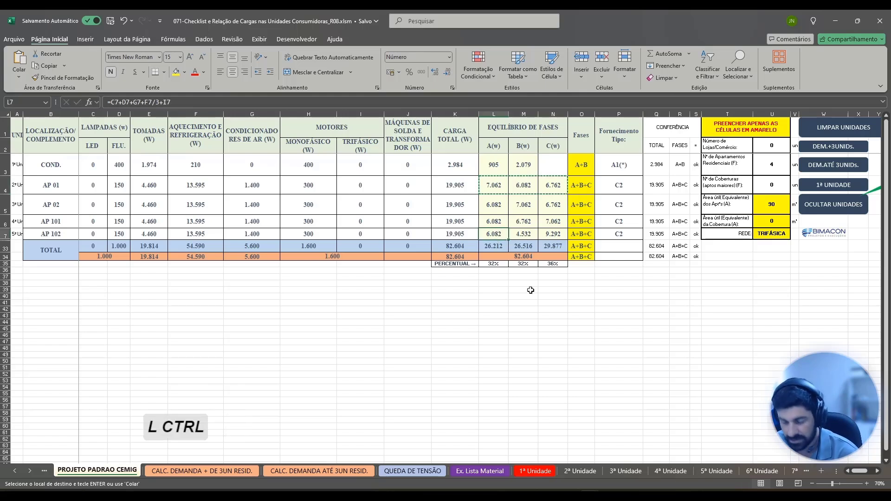
key("ctrl+v")
double_click(502, 234)
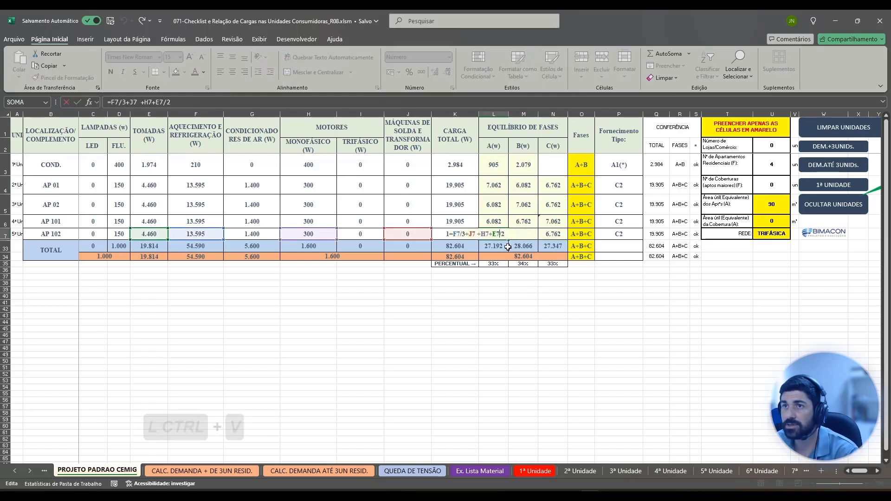
key("Escape")
left_click(573, 309)
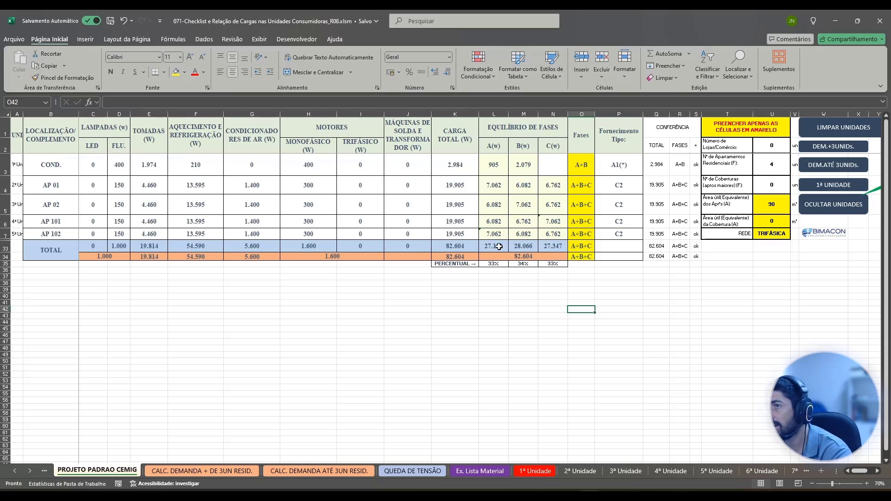
Move COND.'s phase A load to phase B by cutting L3's formula and appending it to M3 as +C3+D3+G3+F3/2+I3+H3.
left_click(492, 163)
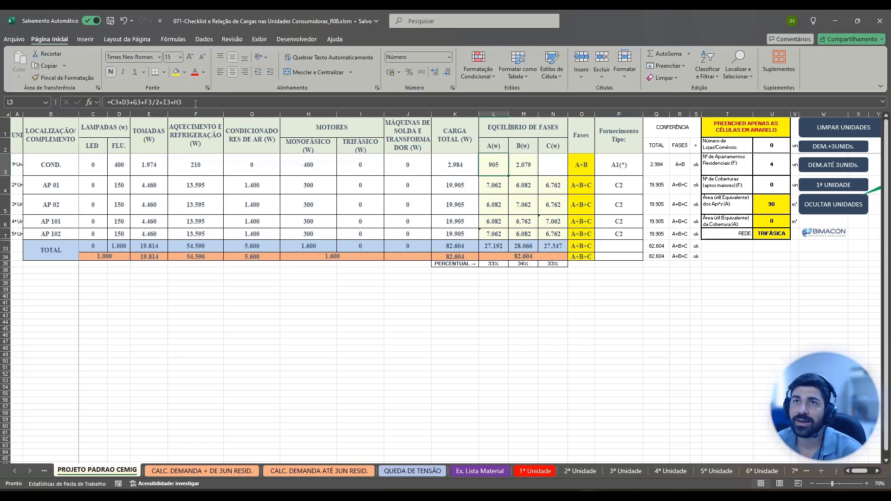
left_click(193, 103)
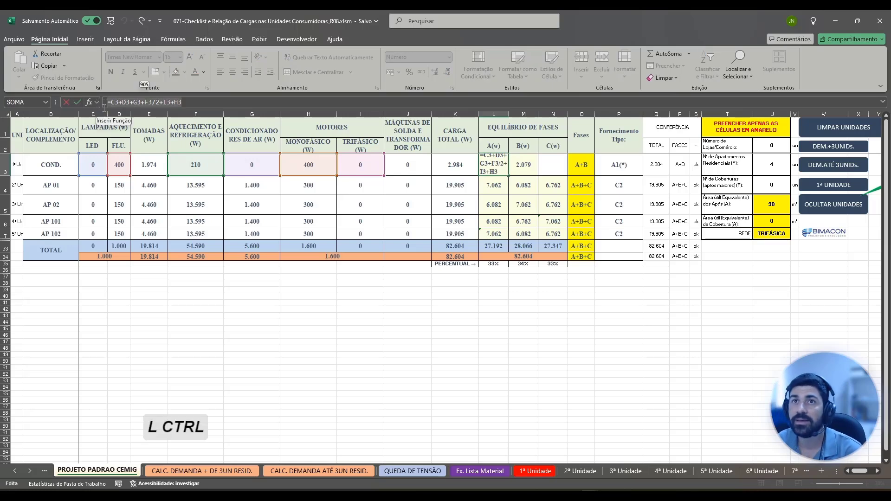
key("ctrl+x")
key("KP_Enter")
type("=F3/2+J3+E3")
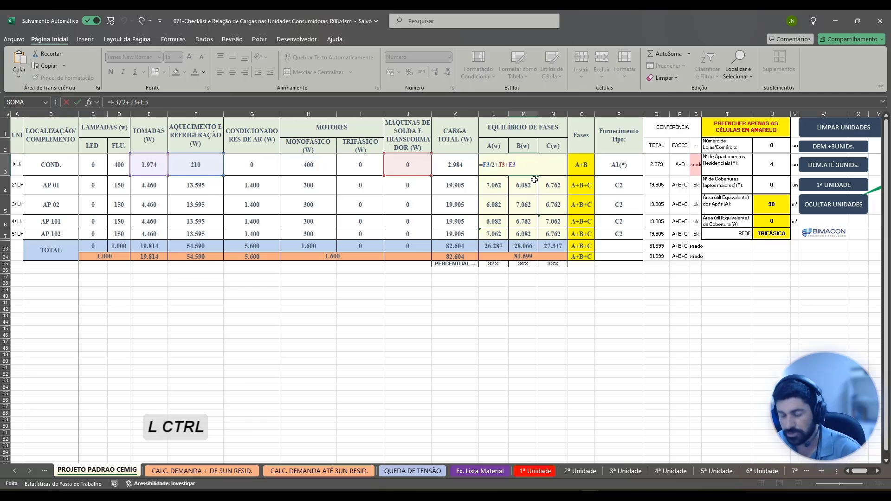
key("ctrl+v")
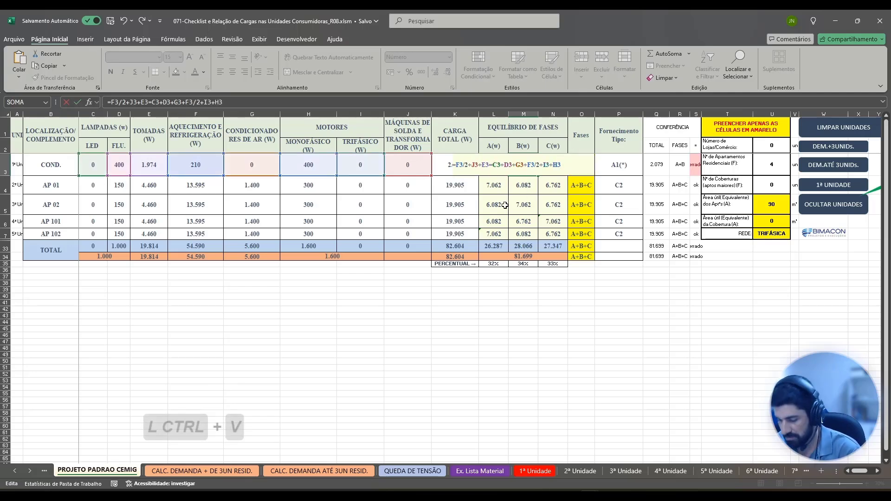
key("BackSpace")
type("+")
key("KP_Enter")
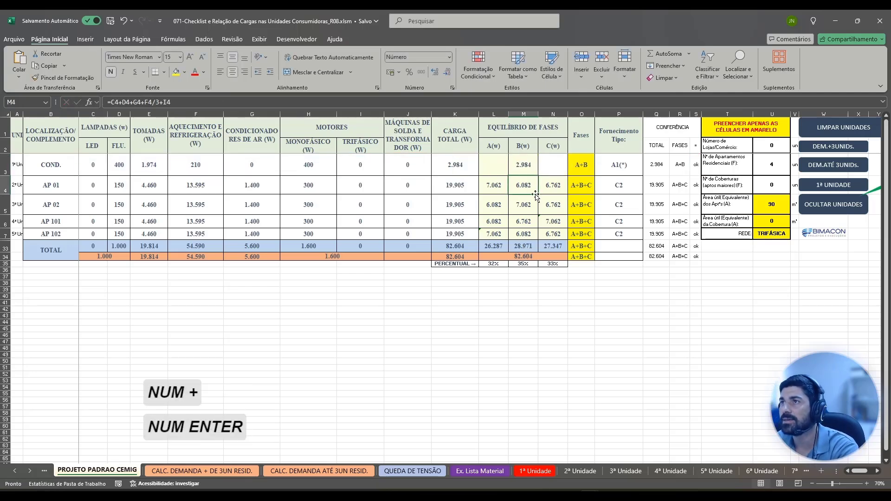
left_click(523, 167)
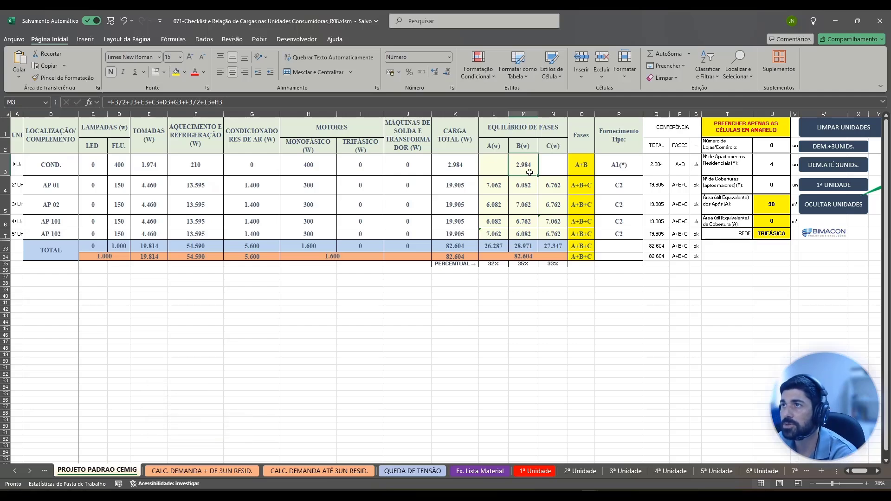
Move COND.'s load formula from M3 back to phase A in L3, and swap AP 01's phase A and B formulas in L4 and M4.
left_click_drag(529, 178, 502, 172)
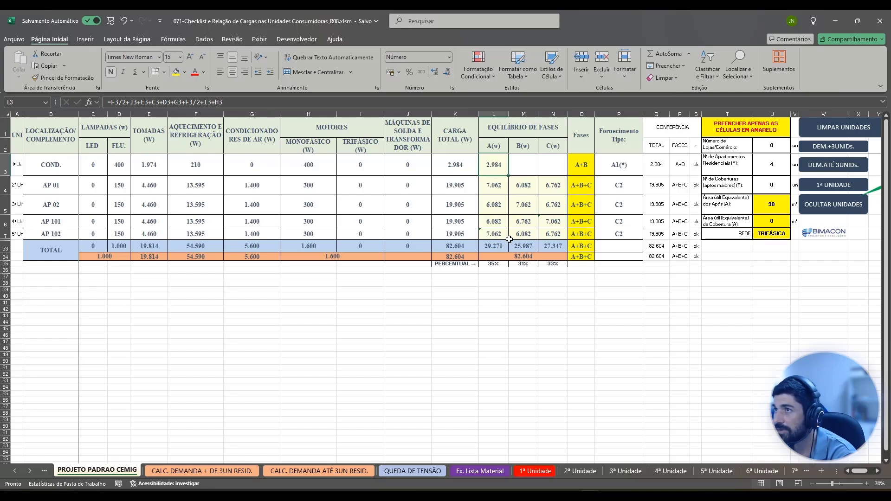
left_click(524, 184)
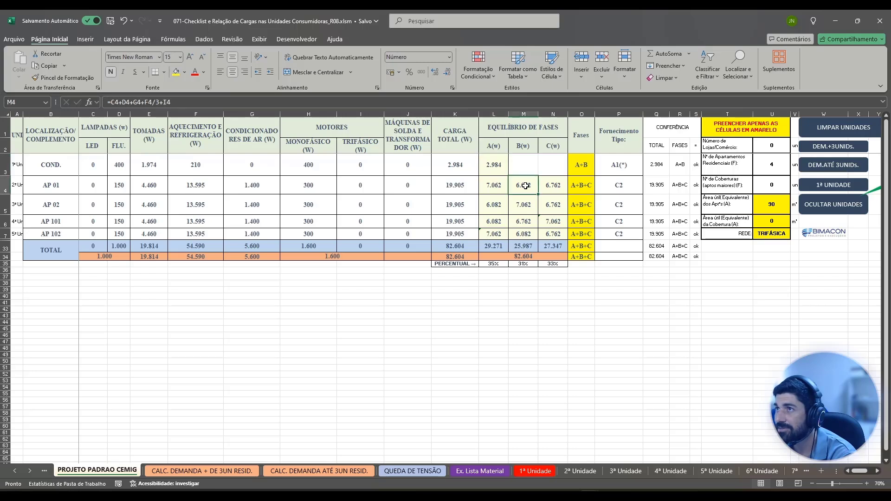
left_click_drag(529, 178, 498, 186)
left_click(484, 186)
left_click(528, 166)
Correct AP 01's check total in Q4 so it sums all three phases, L4:N4.
left_click(661, 181)
double_click(661, 182)
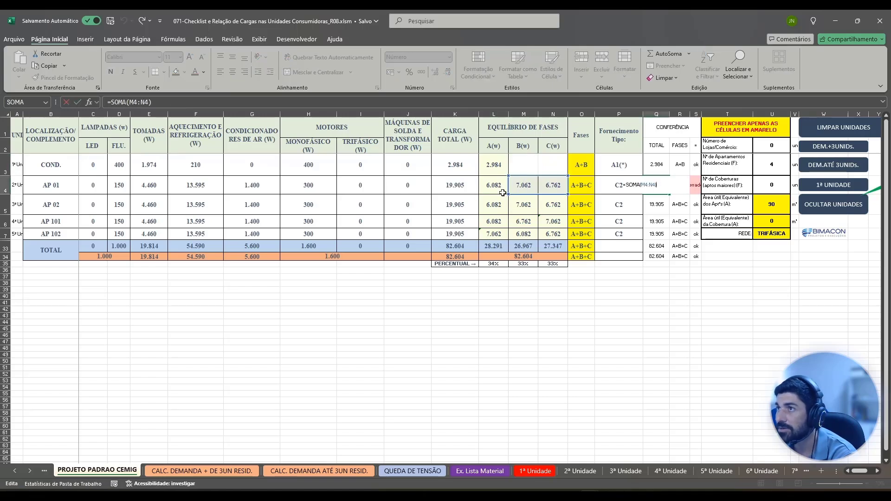
left_click_drag(508, 193, 486, 194)
key("Return")
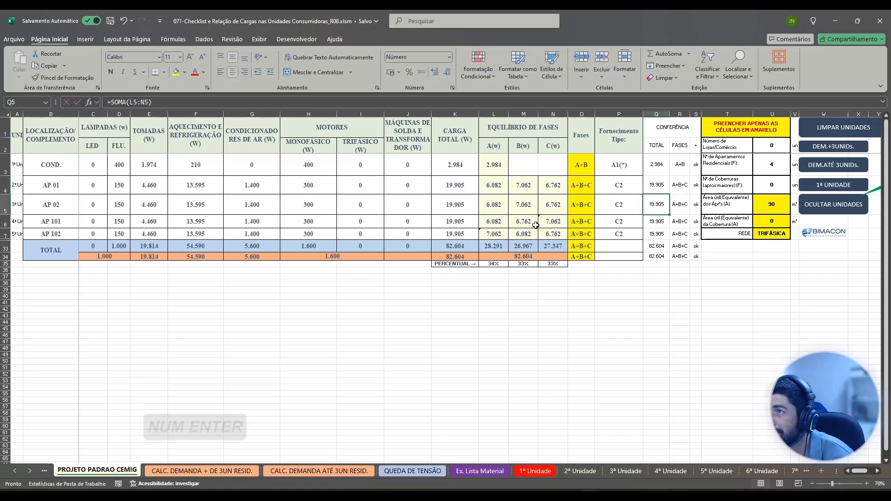
Swap AP 102's phase A and B formulas in L7 and M7, using empty cell M38 as temporary storage.
left_click(498, 231)
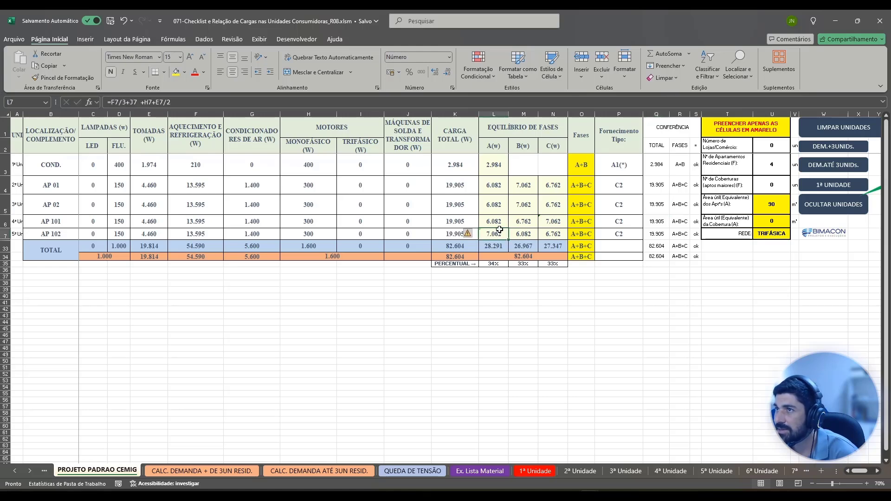
left_click_drag(499, 228, 517, 285)
left_click(523, 232)
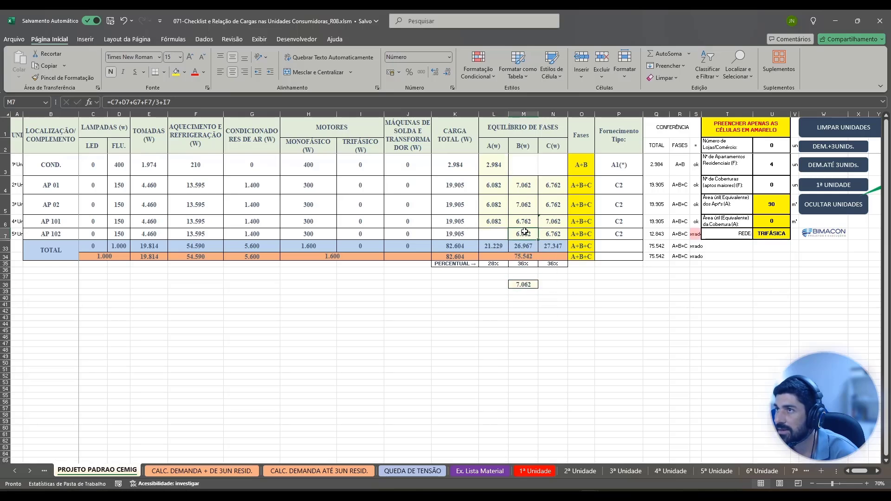
left_click_drag(529, 228, 502, 235)
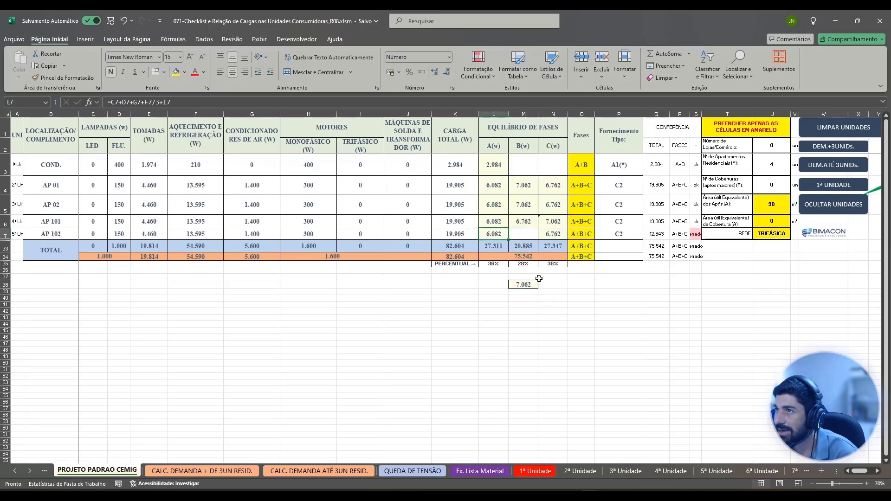
left_click(529, 284)
left_click_drag(529, 282, 527, 235)
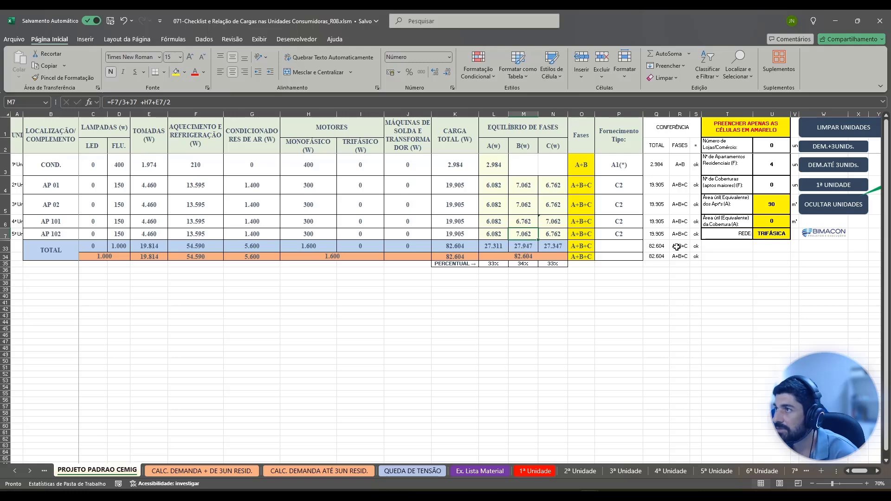
Check that the CONFERÊNCIA total formulas in Q7, Q6 and Q5 each cover all three phases.
double_click(657, 235)
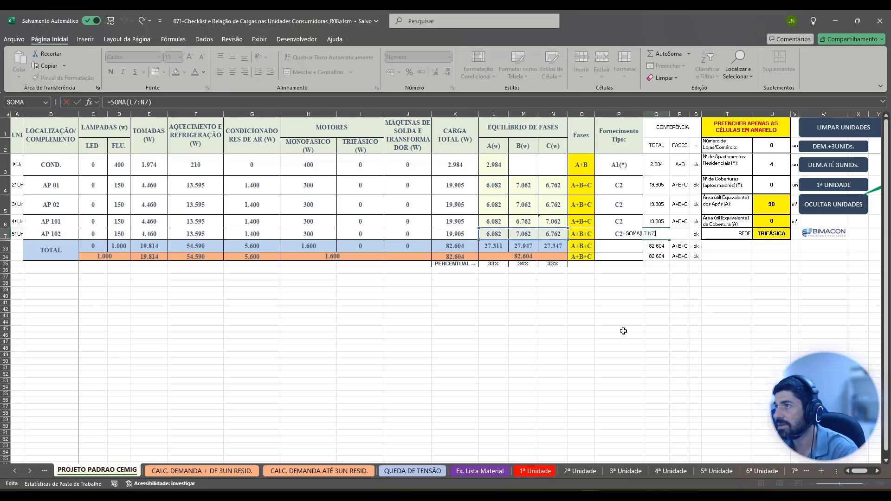
key("KP_Enter")
double_click(660, 223)
key("KP_Enter")
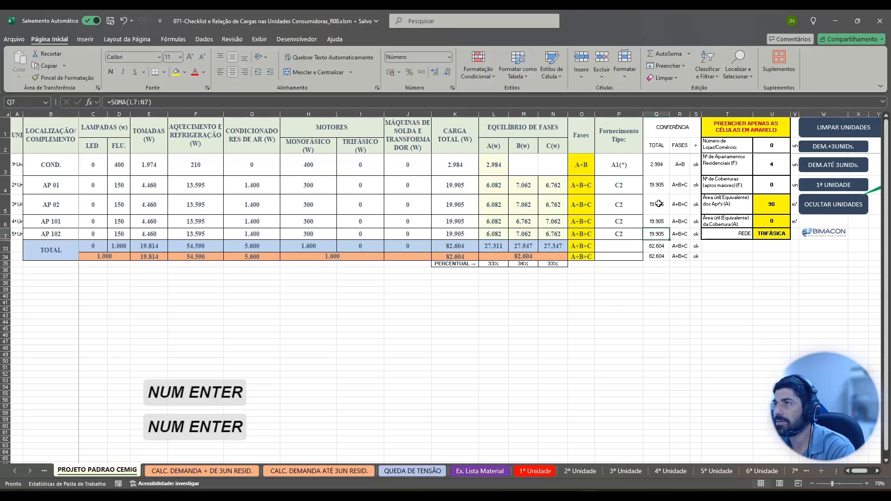
double_click(659, 203)
key("KP_Enter")
left_click(581, 283)
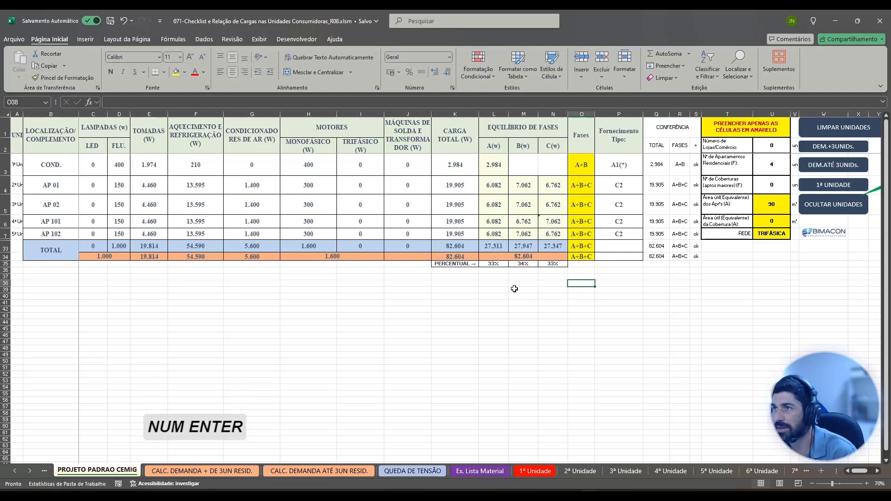
Review the phase percentages and compare the phase A, B and C totals in L33, M33 and N33.
left_click(552, 265)
left_click(579, 317)
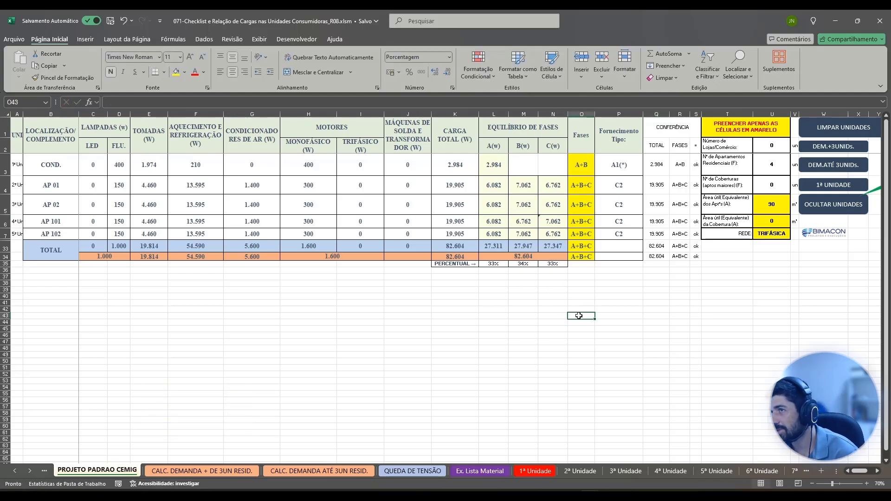
left_click(501, 247)
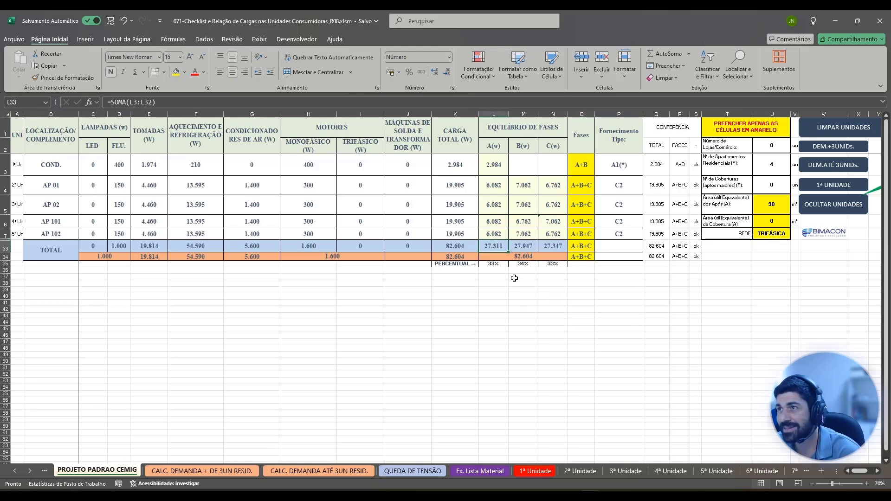
left_click(554, 245)
left_click(524, 244)
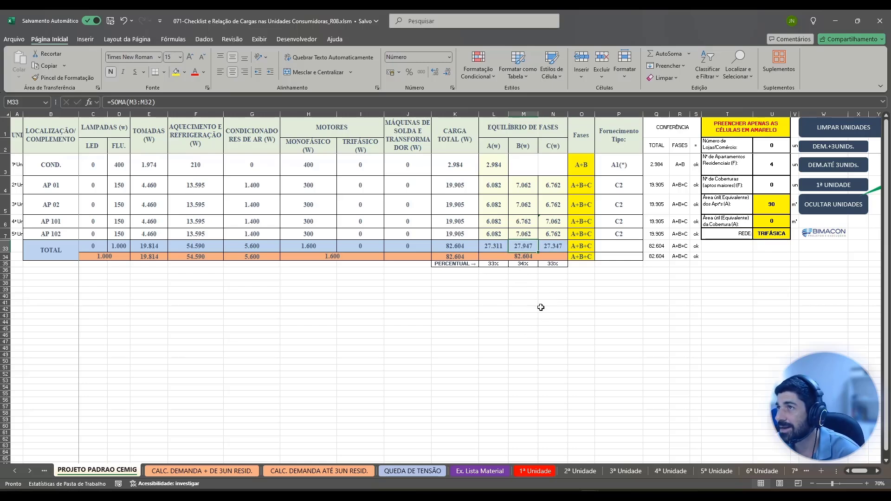
Set COND.'s phases in O3 to A only.
double_click(587, 165)
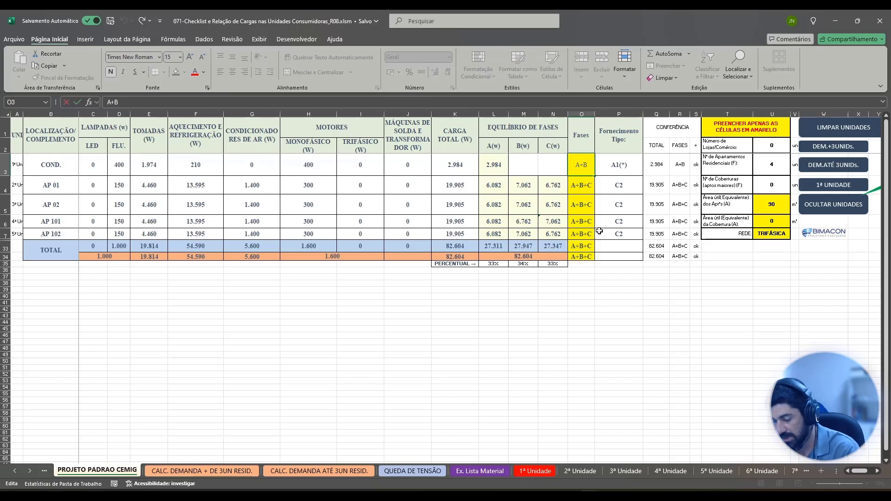
key("BackSpace")
key("BackSpace")
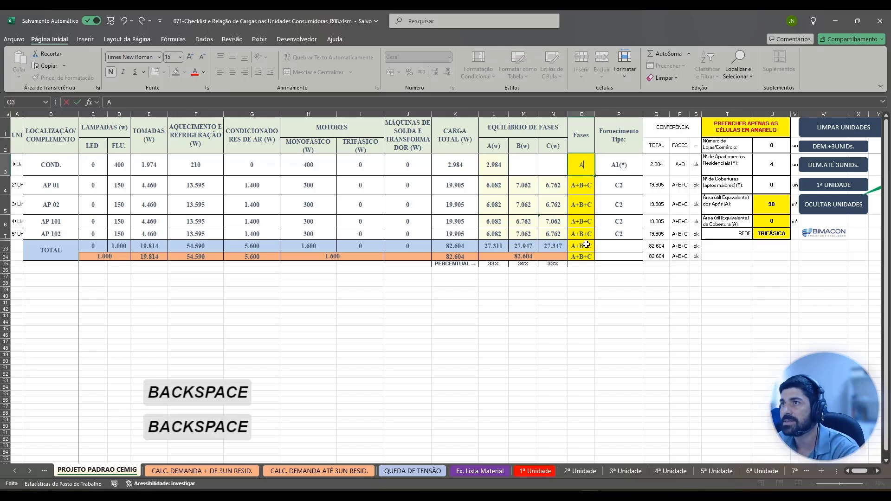
key("Return")
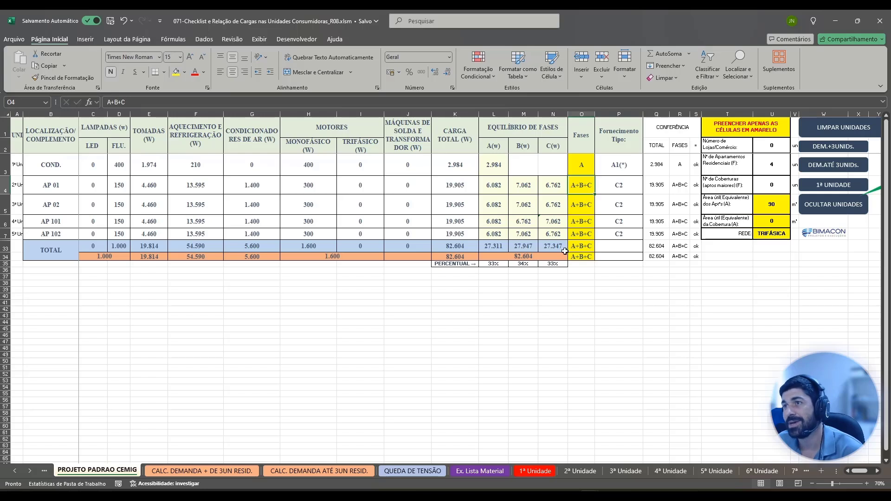
Examine the supply type formula in P33 and the service entrance sizing's network and item on the CALC. DEMANDA + DE 3UN RESID. sheet.
left_click(627, 247)
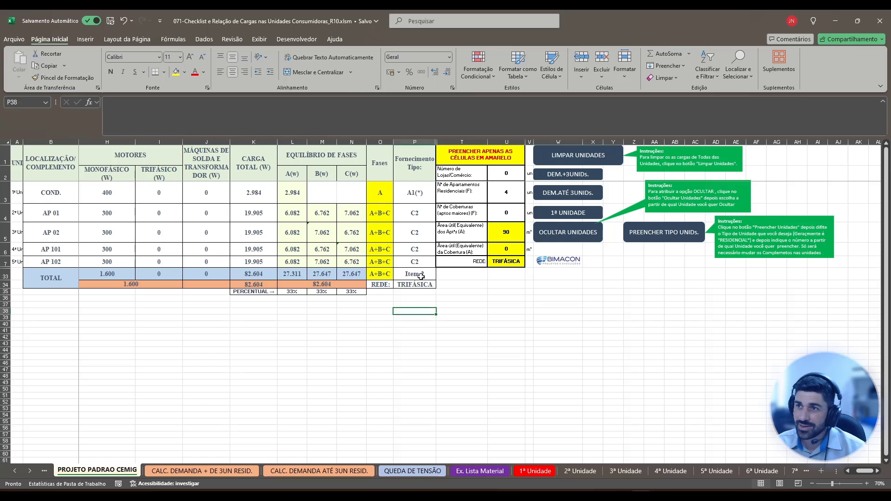
left_click(405, 275)
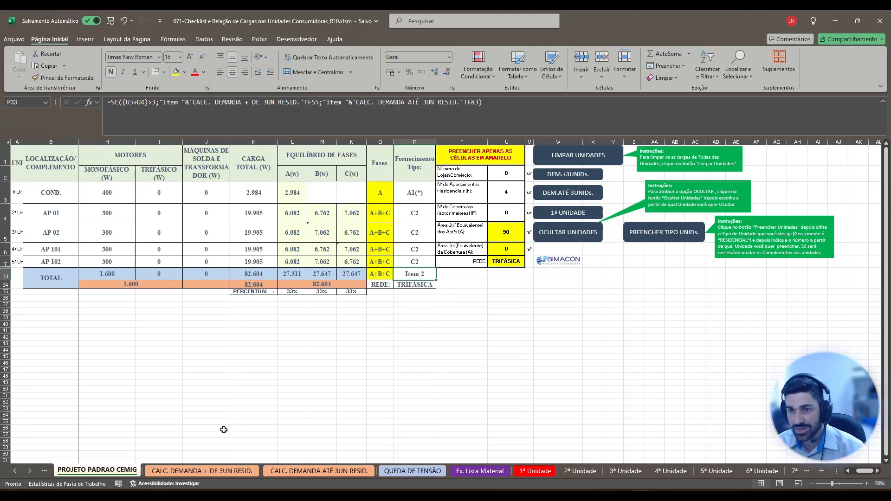
left_click(194, 472)
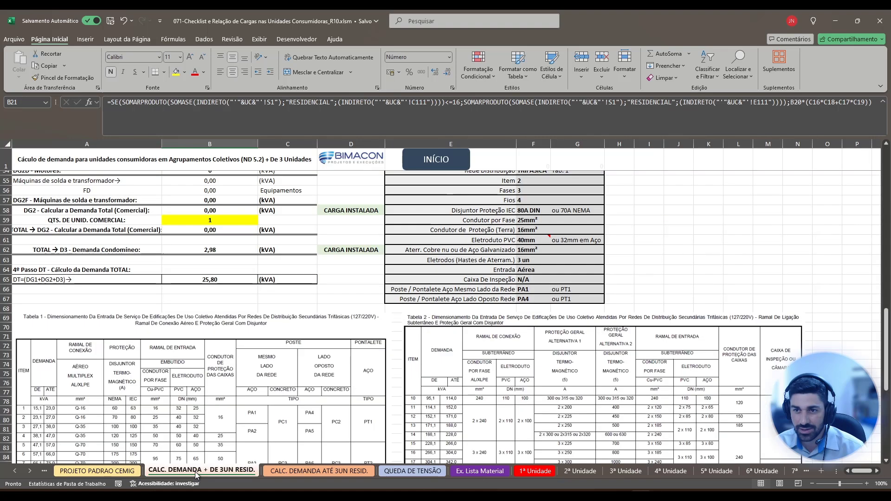
scroll(427, 265, "up", 2)
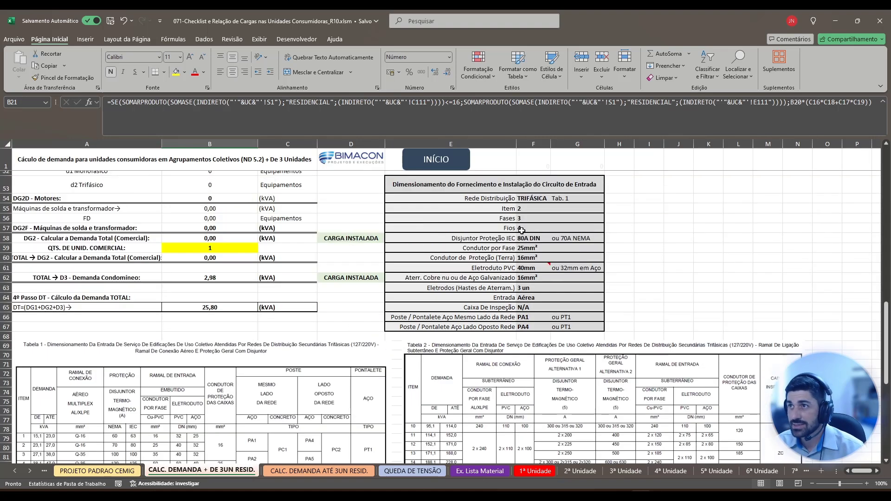
left_click(541, 226)
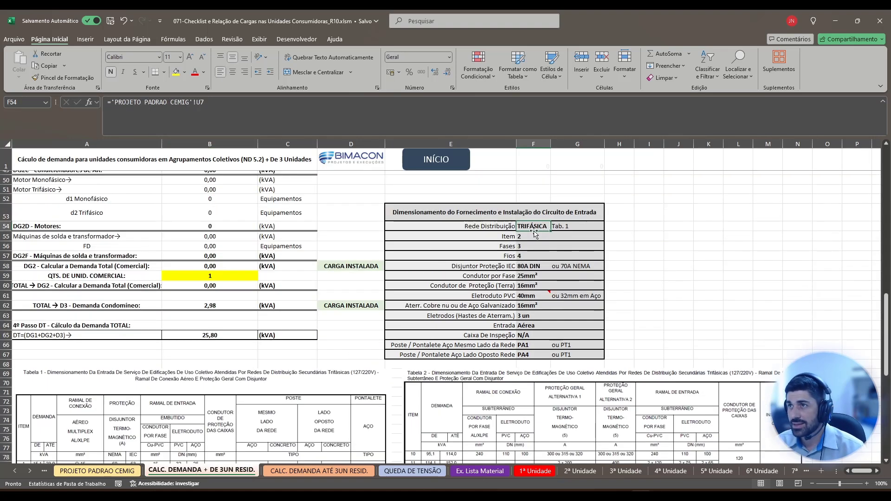
left_click(530, 234)
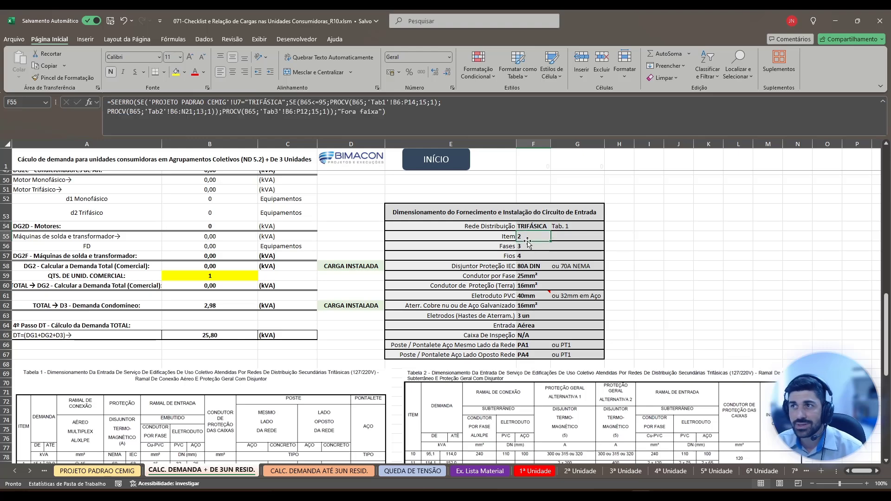
Inspect the total demand formula in B65 and the weighting factor in B20 of the calculation for more than three units.
left_click(226, 336)
scroll(279, 353, "up", 13)
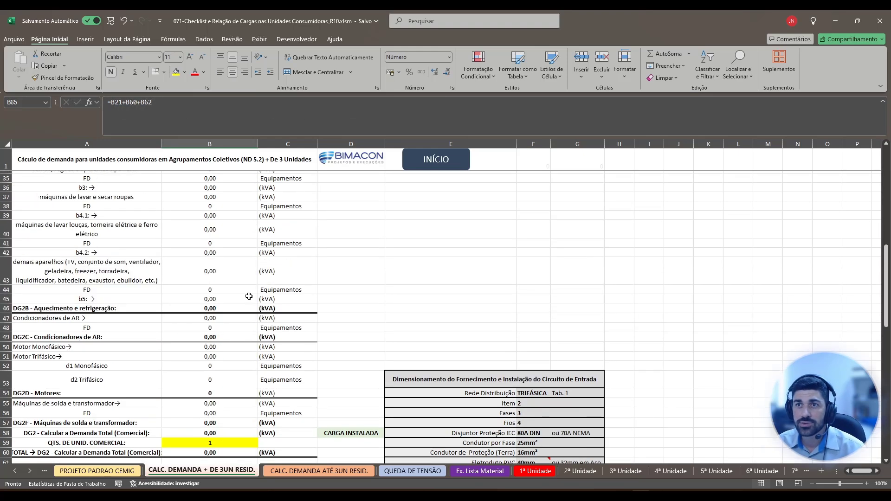
scroll(282, 358, "up", 3)
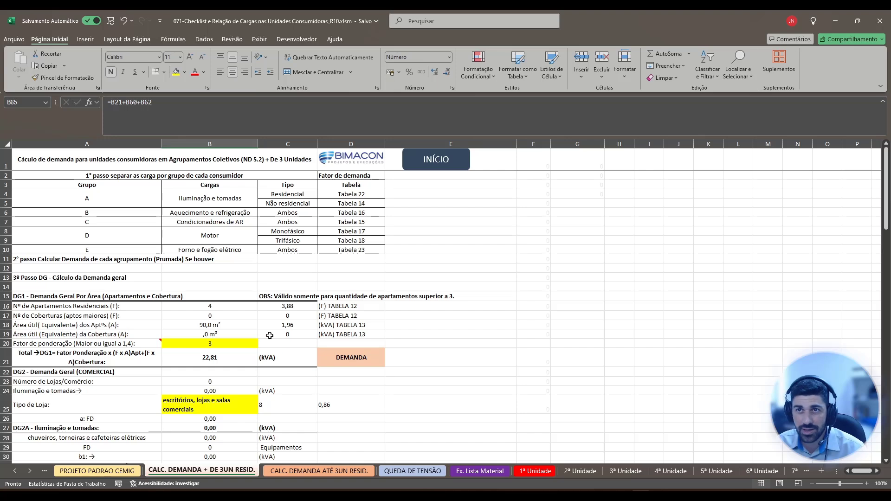
left_click(224, 344)
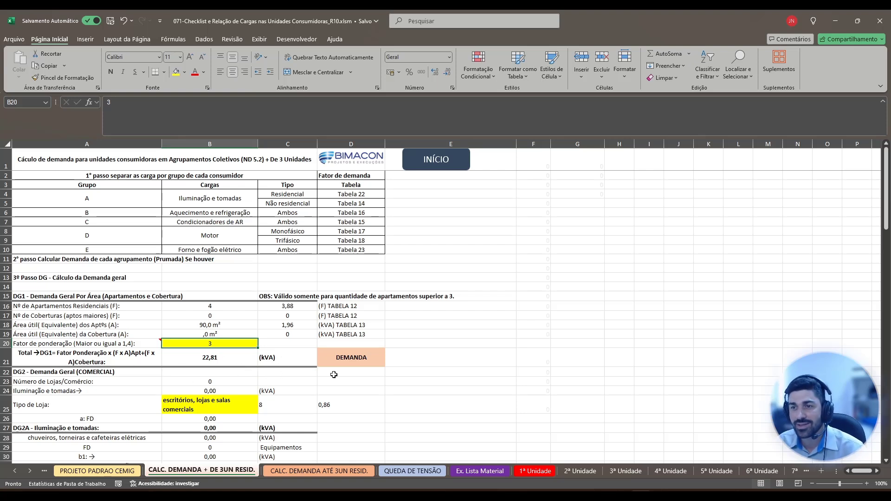
Examine the sizing item in F83 and the demand breakdown by load group on the CALC. DEMANDA ATÉ 3UN RESID. sheet.
left_click(322, 473)
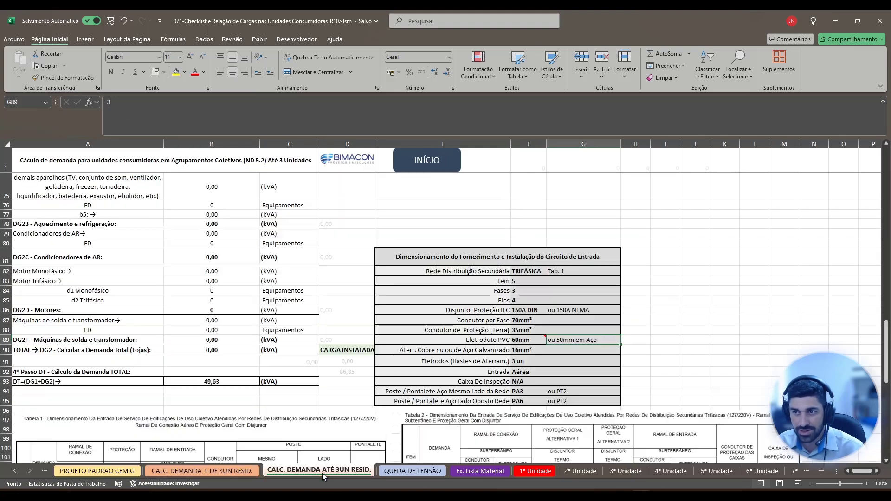
left_click(528, 280)
scroll(320, 297, "up", 20)
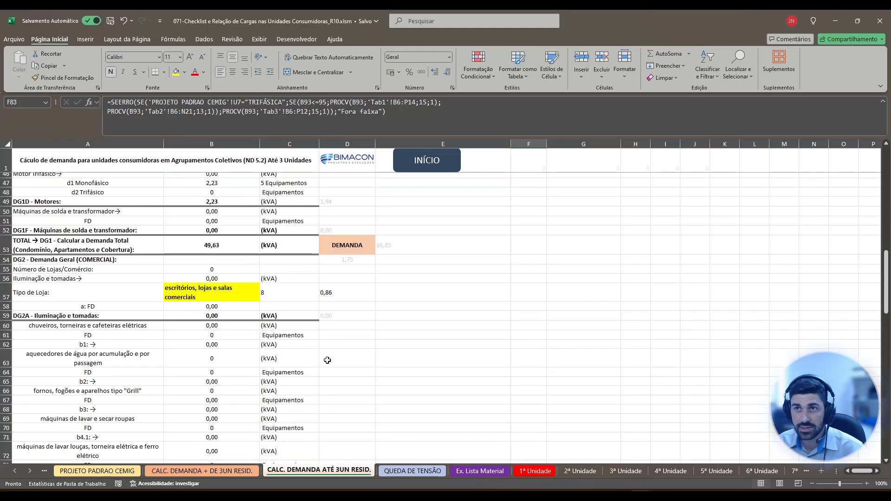
scroll(290, 354, "up", 3)
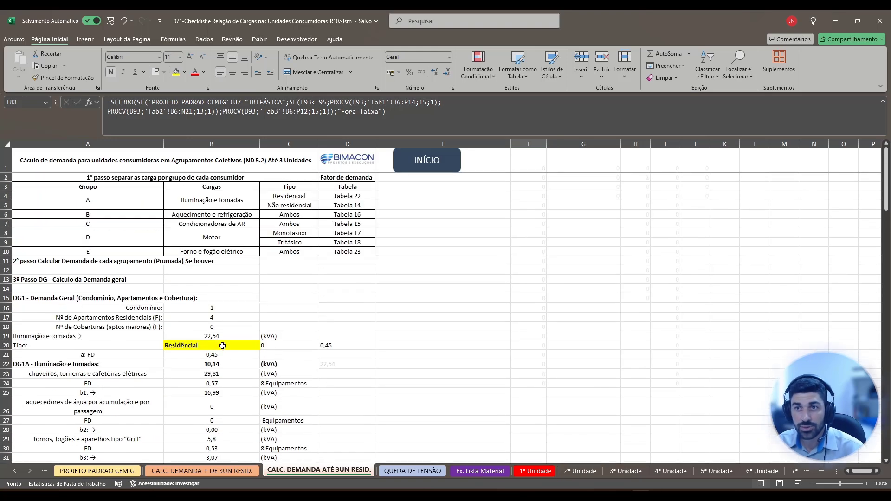
scroll(210, 375, "down", 3)
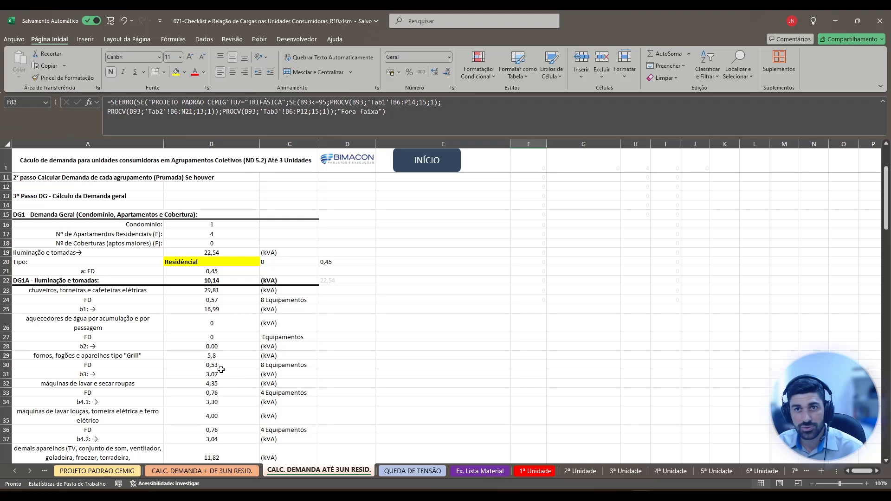
scroll(239, 370, "down", 1)
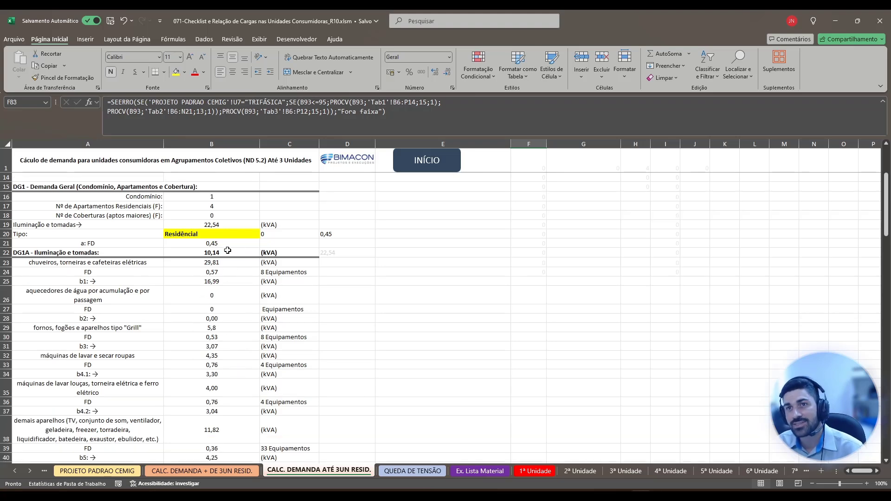
scroll(233, 303, "down", 12)
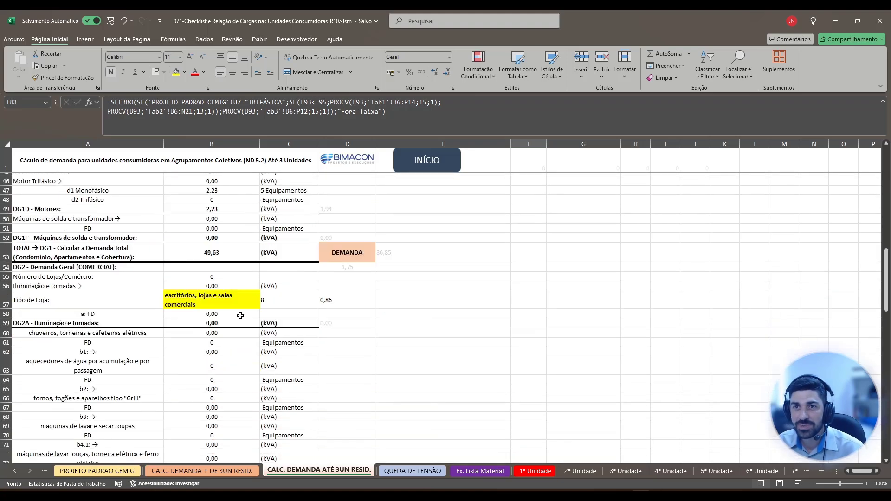
Compare the total demand DT and the service entrance sizing with the demand ranges in Tabela 1.
scroll(245, 314, "down", 9)
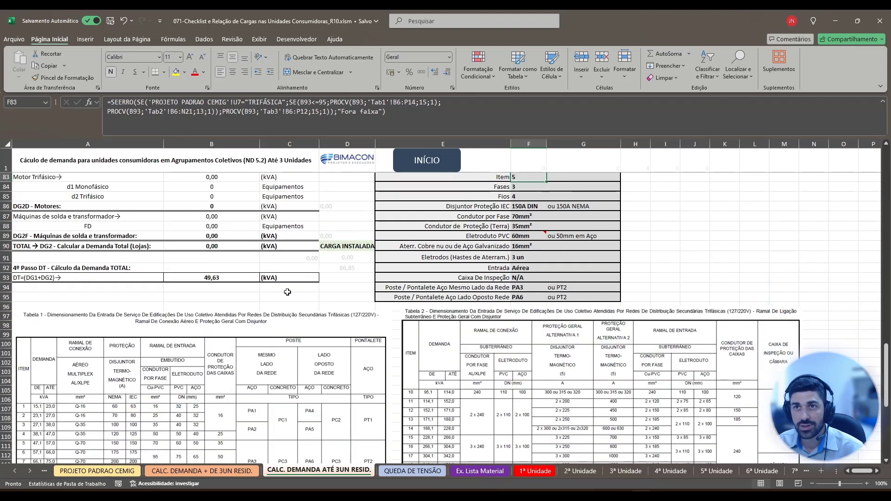
scroll(285, 328, "down", 2)
scroll(299, 310, "up", 1)
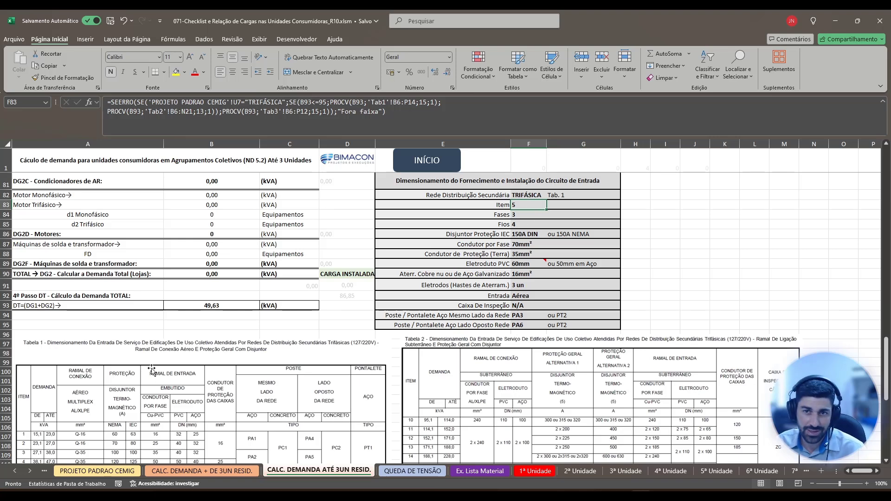
scroll(154, 371, "down", 2)
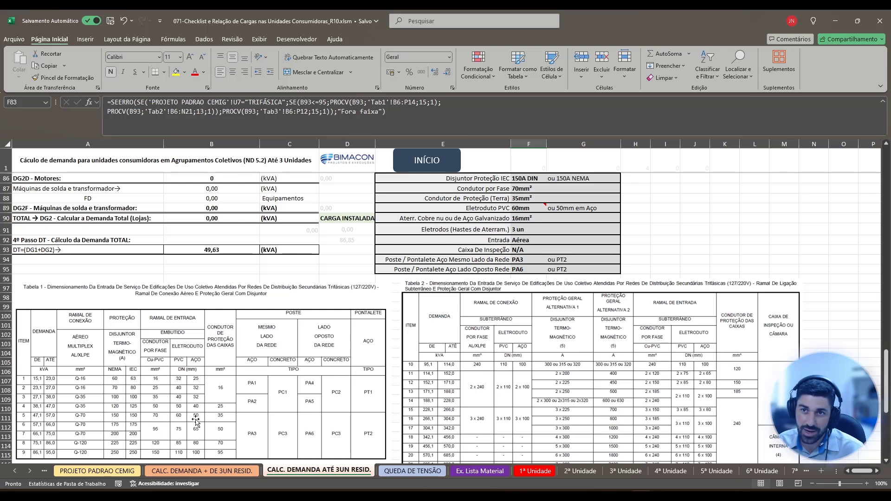
scroll(551, 237, "up", 3)
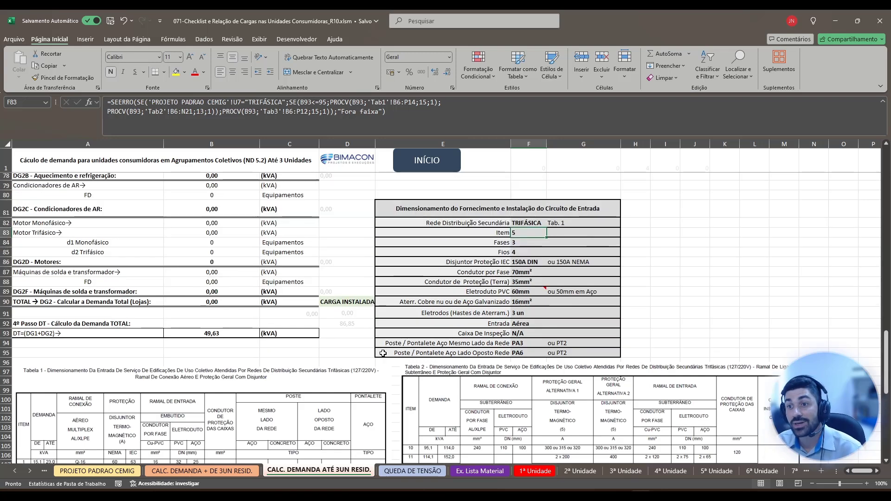
Return to the PROJETO PADRAO CEMIG sheet through the calculation for more than three units and select the whole load table, A1 to P35.
left_click(223, 471)
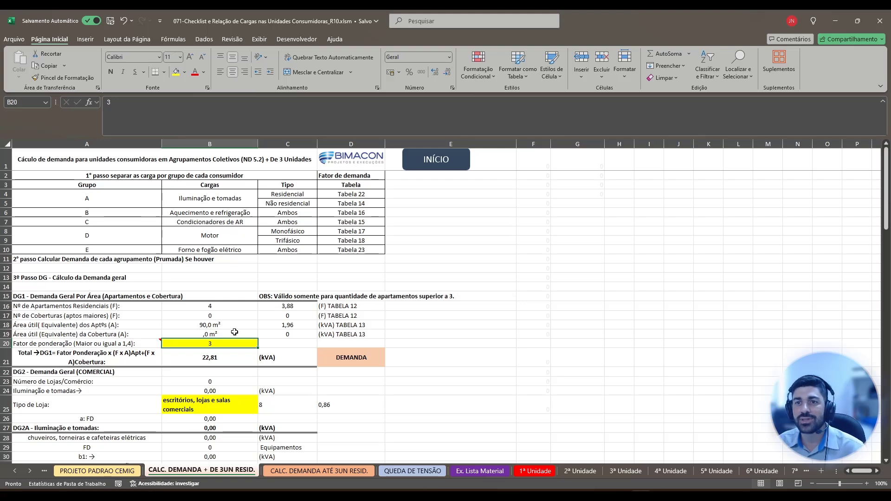
left_click(446, 162)
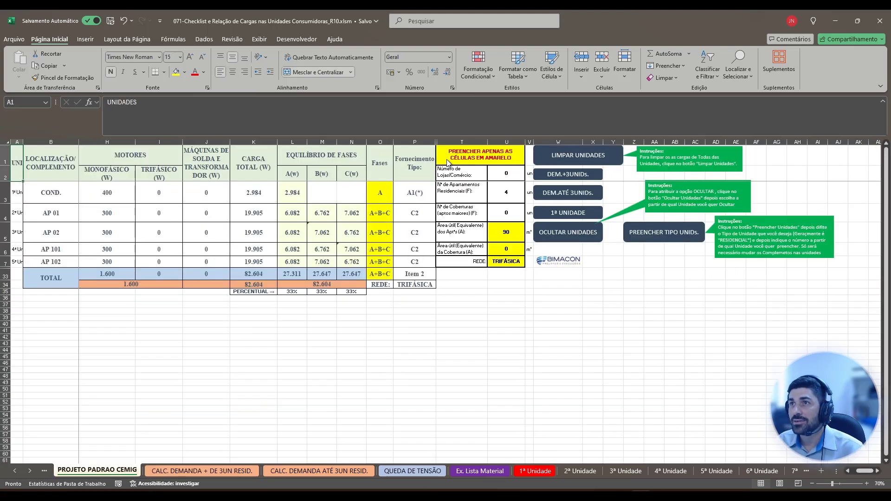
left_click(456, 304)
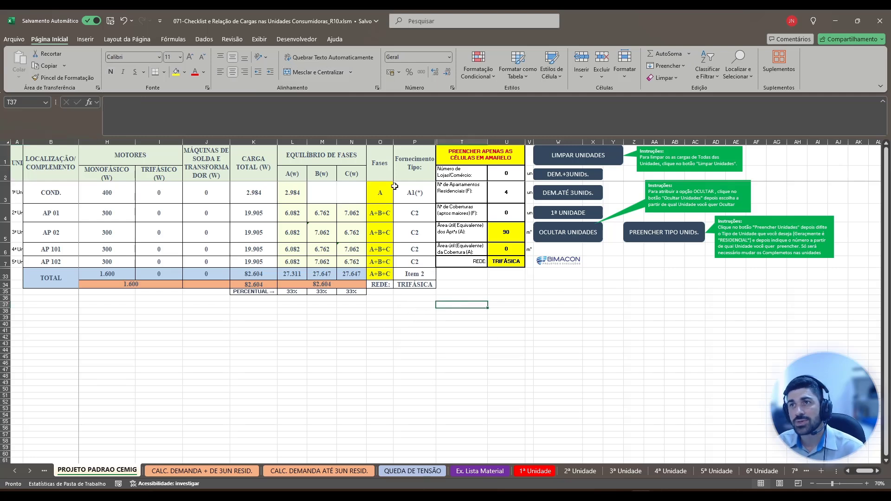
left_click_drag(20, 159, 618, 292)
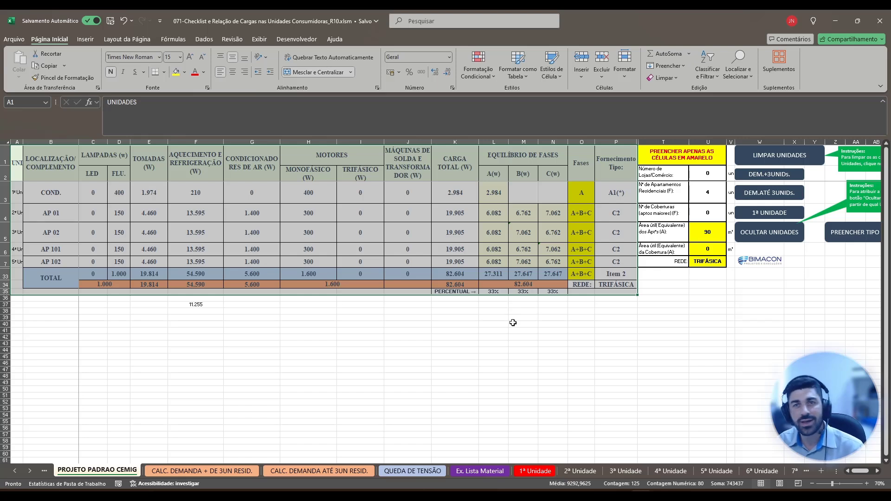